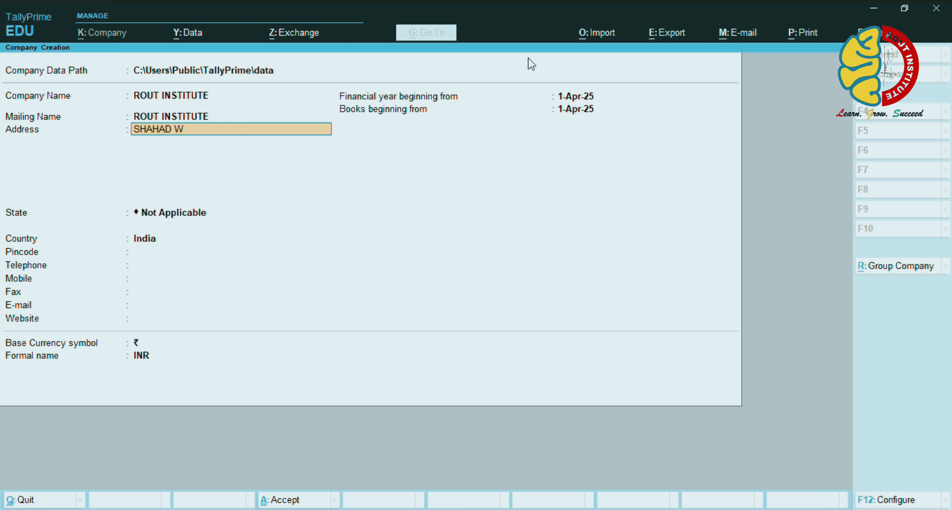
# Add the address lines KALYAN WEST and THANE, clearing the stray extra line
pyautogui.press('Return')
pyautogui.write('KAL')
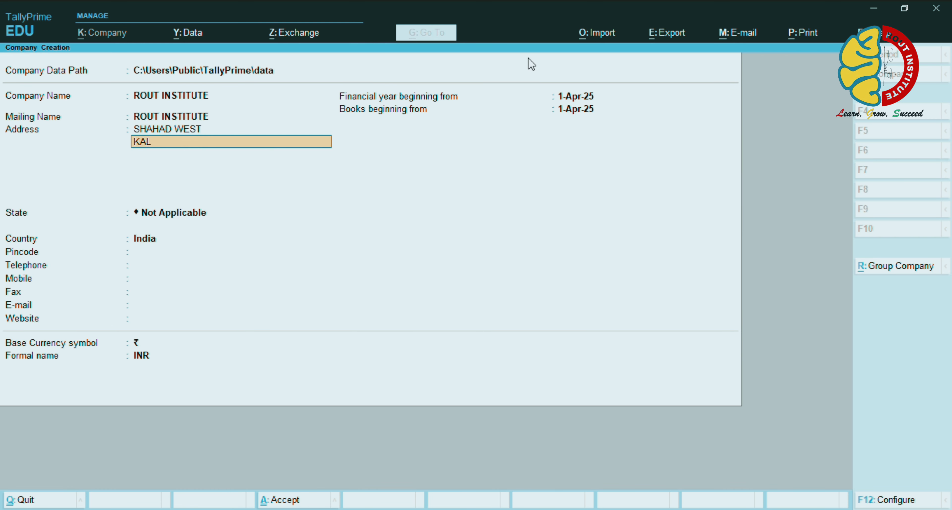
pyautogui.write('YAN WEST')
pyautogui.press('Return')
pyautogui.write('THANE')
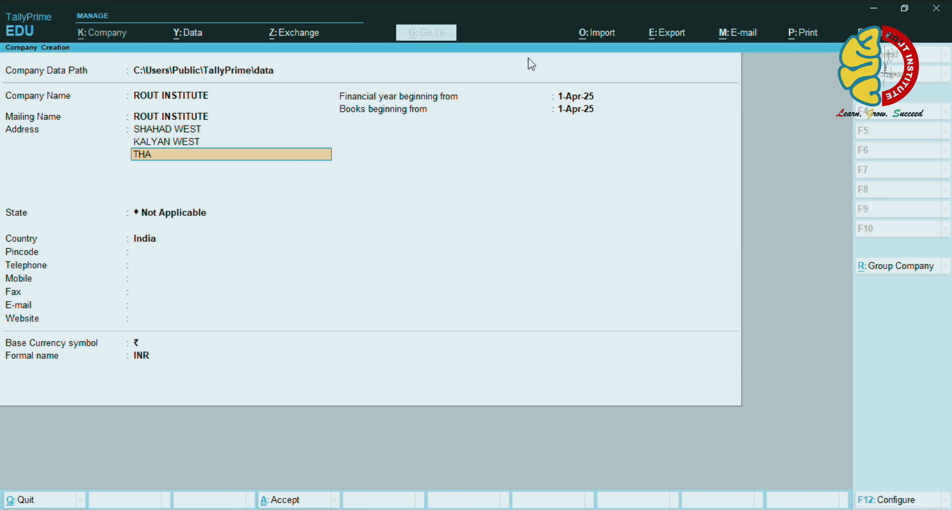
pyautogui.press('Return')
pyautogui.write('MA')
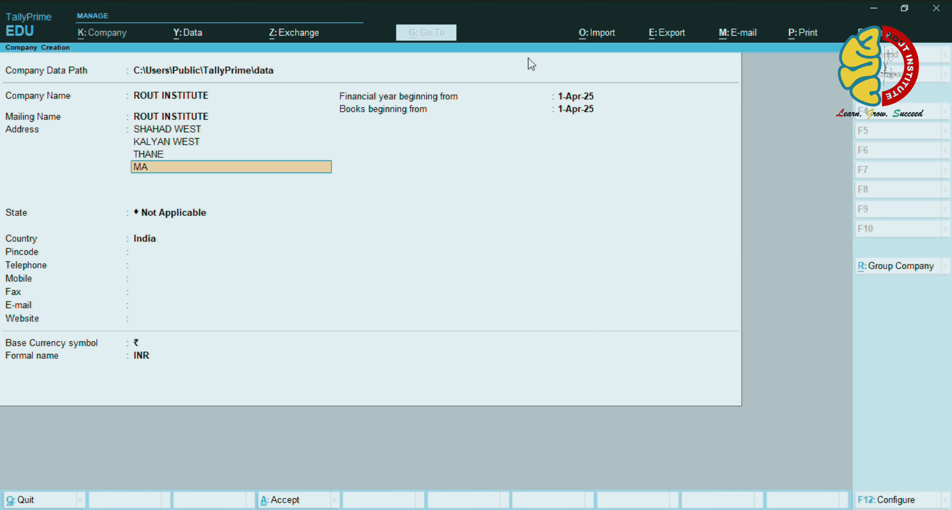
pyautogui.press('BackSpace')
pyautogui.press('BackSpace')
# Set the company's state to Maharashtra and enter pincode 256314
pyautogui.press('Return')
pyautogui.write('MAHA')
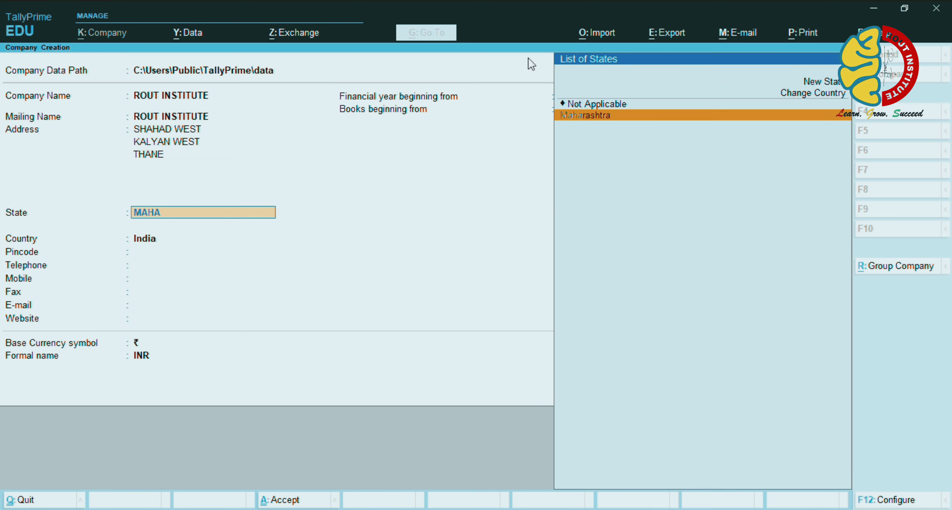
pyautogui.press('Return')
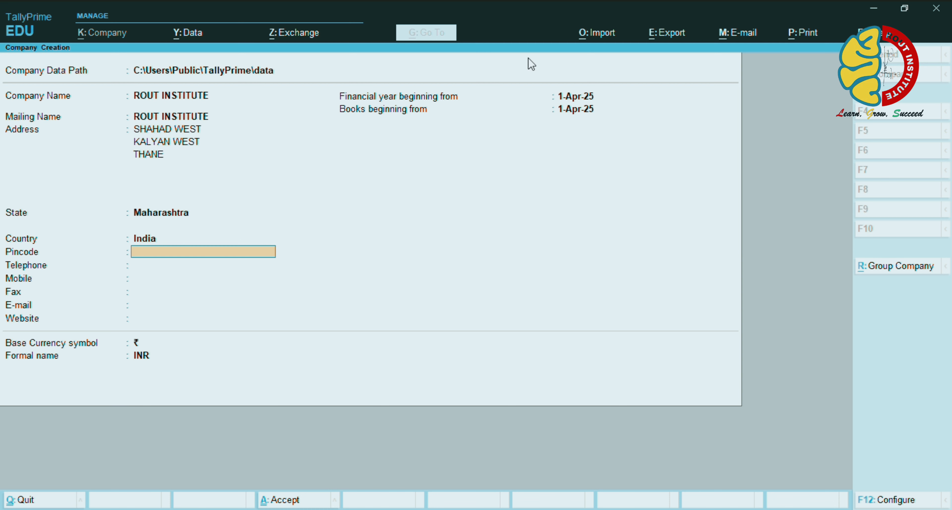
pyautogui.write('256314')
pyautogui.press('Return')
# Enter the company's mobile number, e-mail and website, and accept the 1-Apr-25 financial year
pyautogui.press('Return')
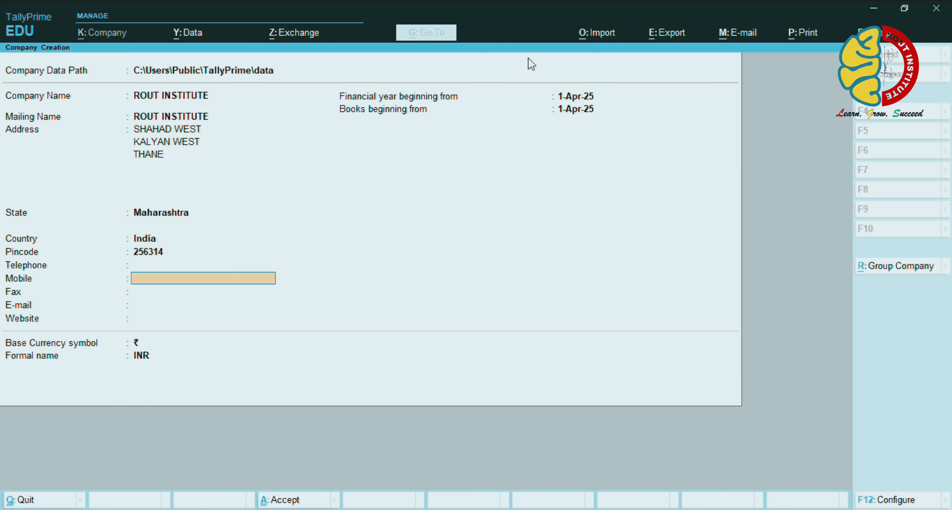
pyautogui.press('Return')
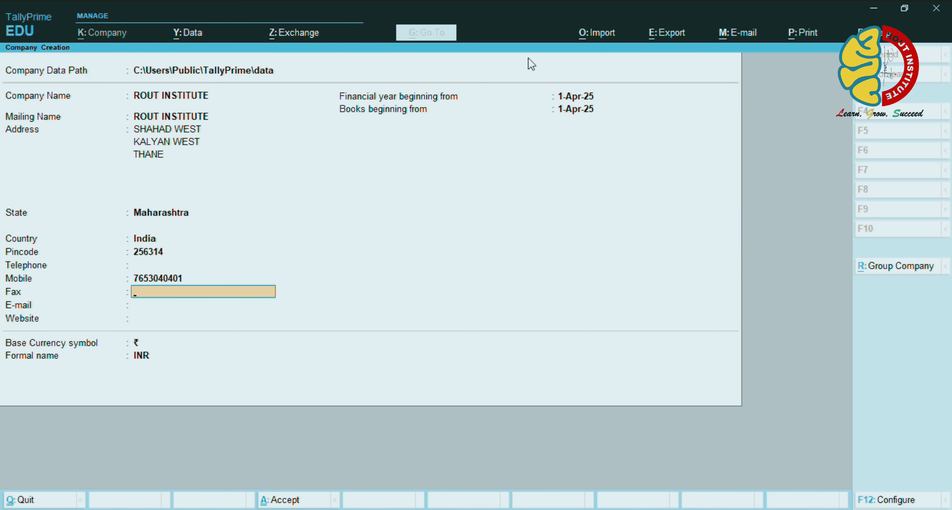
pyautogui.press('Return')
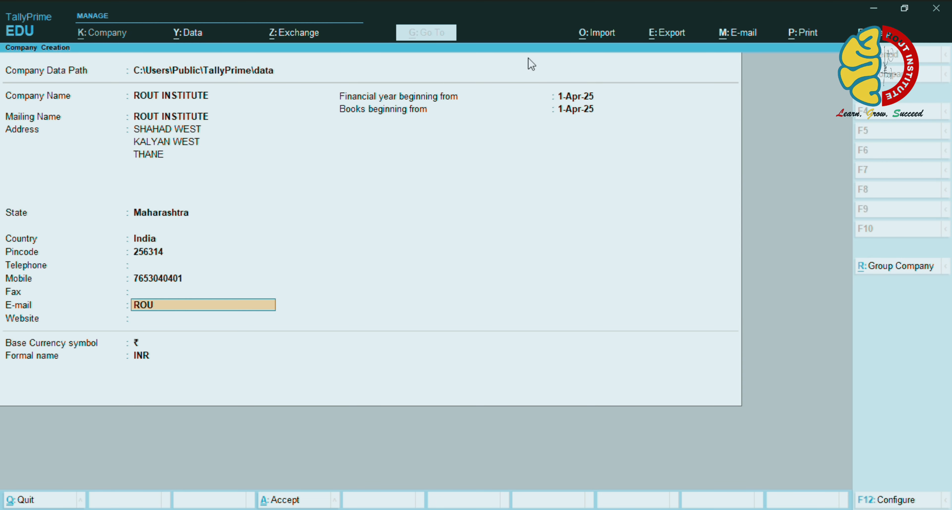
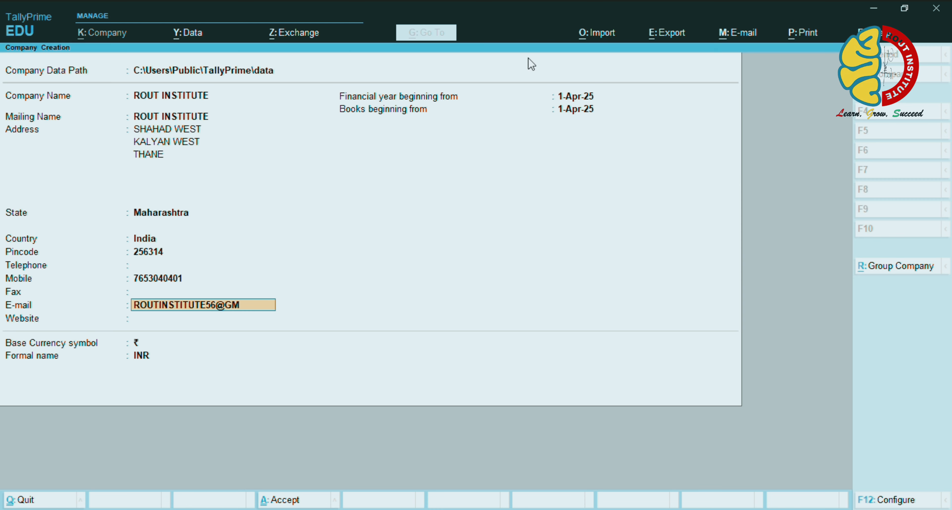
pyautogui.press('Return')
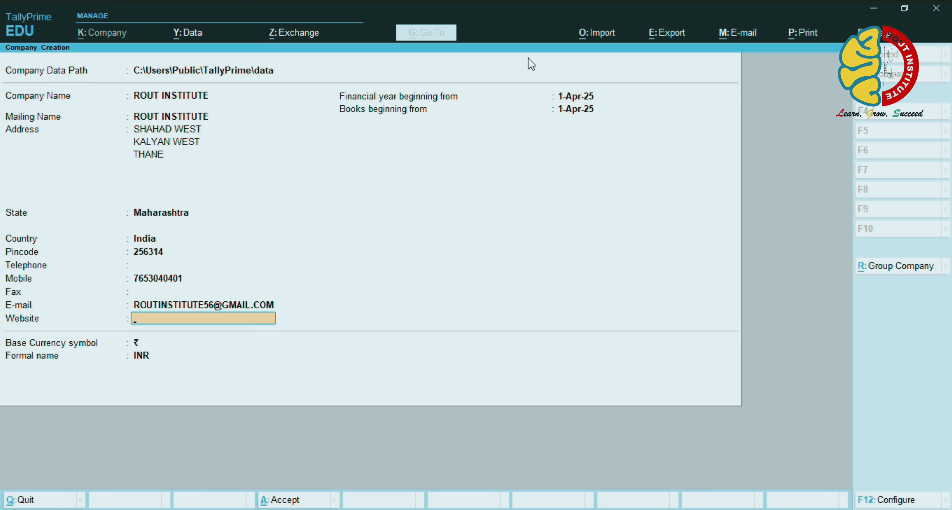
pyautogui.write('ROUTINSTITUTE')
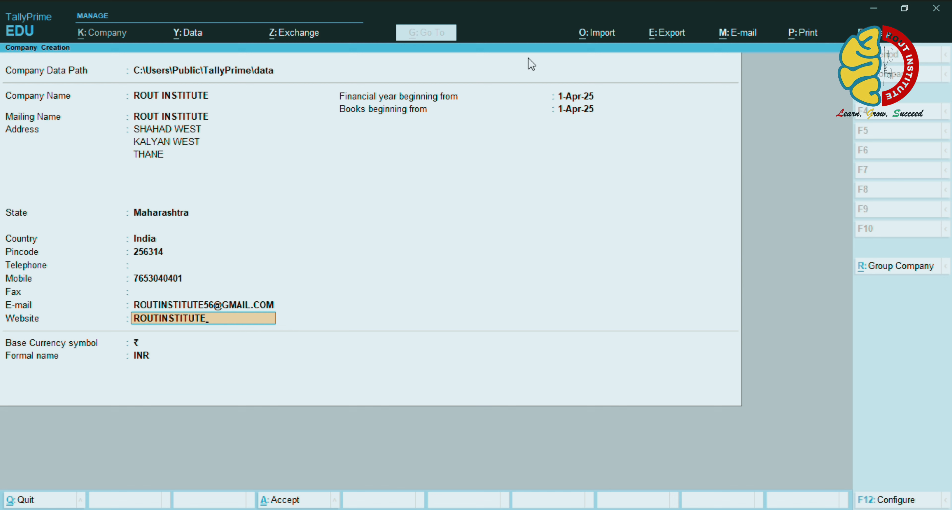
pyautogui.write('.555.IN')
pyautogui.press('Return')
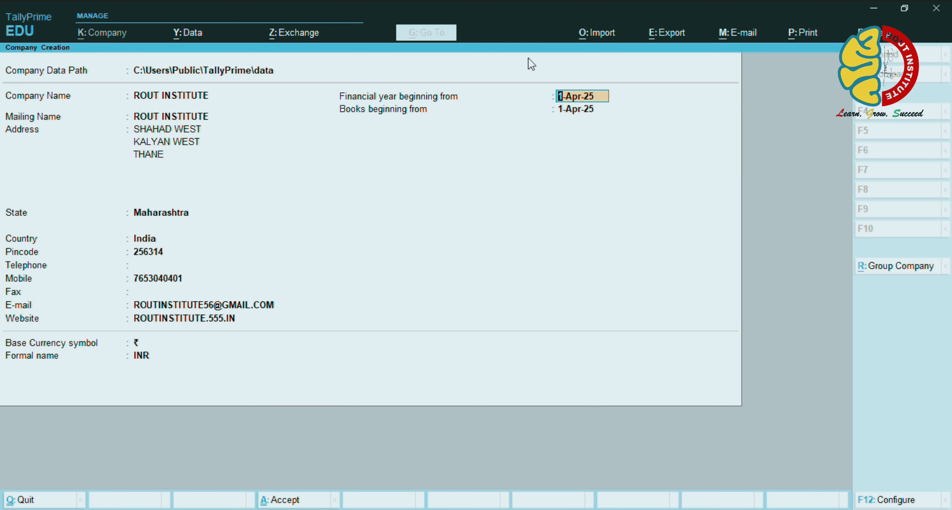
pyautogui.press('Return')
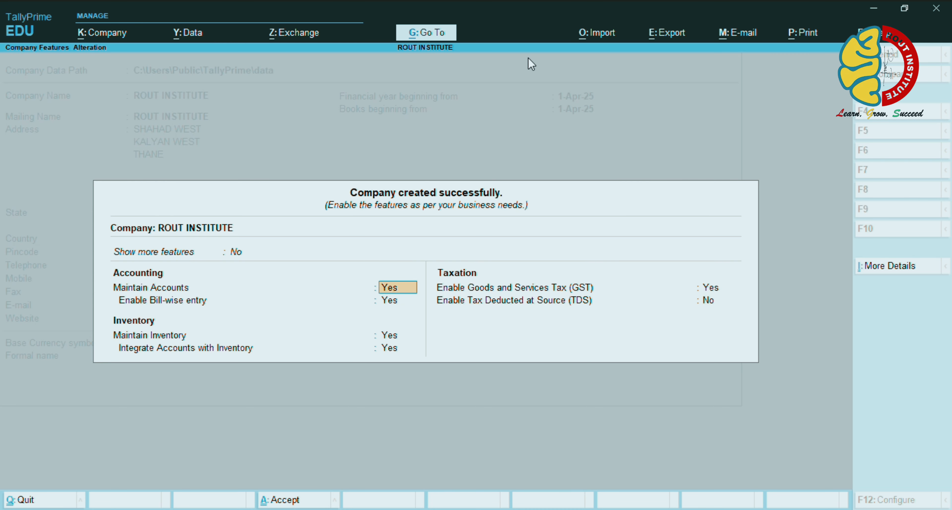
# Set Show more features and Show all features to Yes, keeping Enable GST on to open GST Details
pyautogui.press('Up')
pyautogui.press('Down')
pyautogui.press('Return')
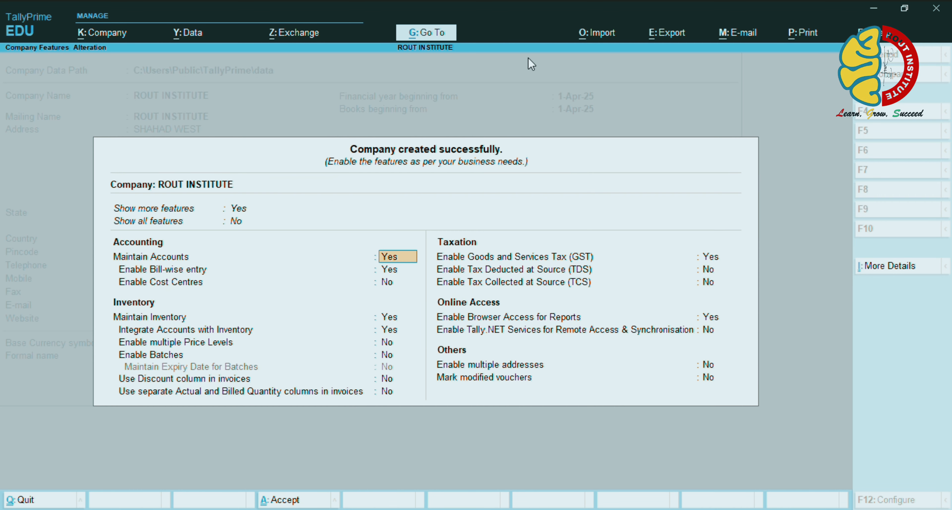
pyautogui.press('Up')
pyautogui.press('Up')
pyautogui.press('Return')
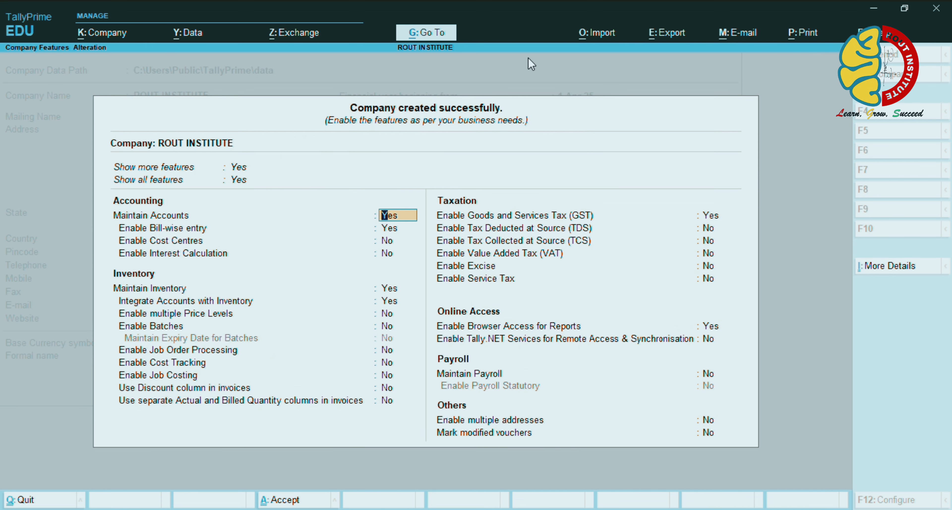
pyautogui.press('Return')
pyautogui.press('Return')
pyautogui.press('Return')
pyautogui.press('Return')
pyautogui.press('Return')
pyautogui.press('Return')
pyautogui.press('Return')
pyautogui.press('Return')
pyautogui.press('Return')
pyautogui.press('Return')
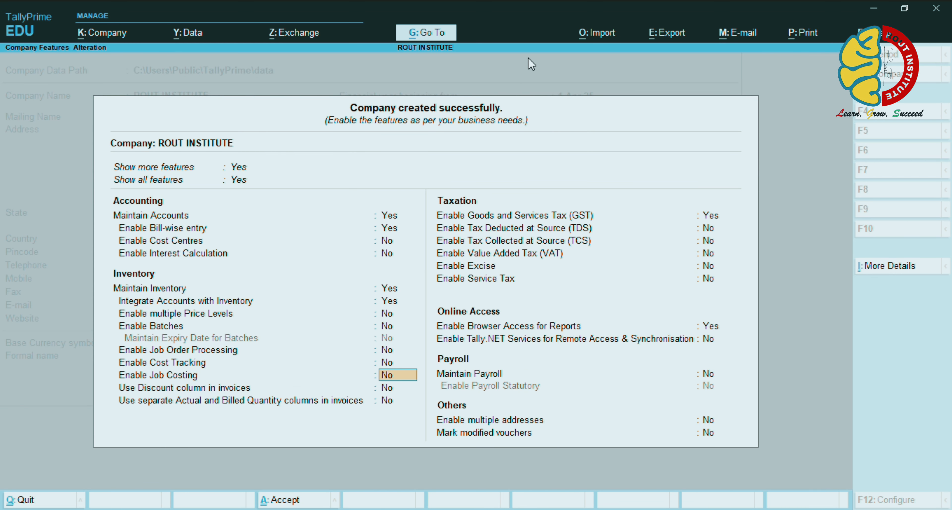
pyautogui.press('Return')
pyautogui.press('Return')
pyautogui.press('Return')
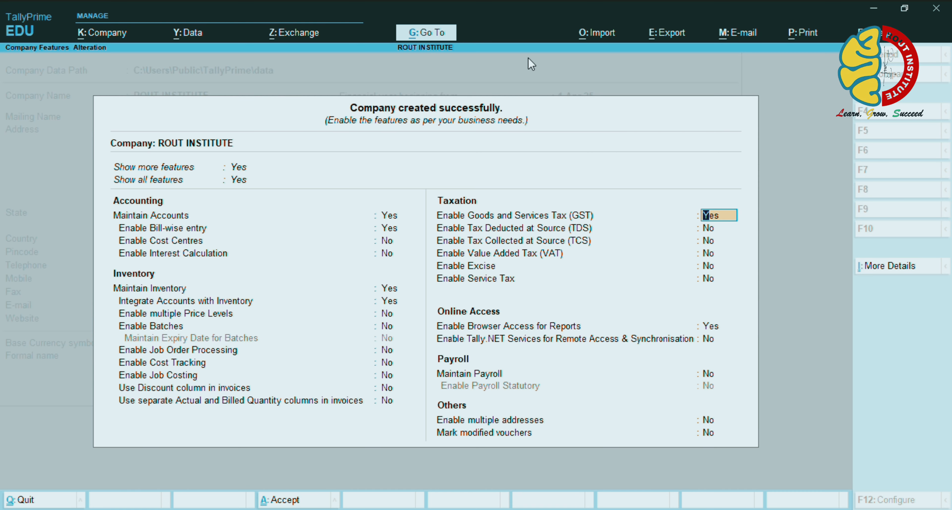
pyautogui.press('Return')
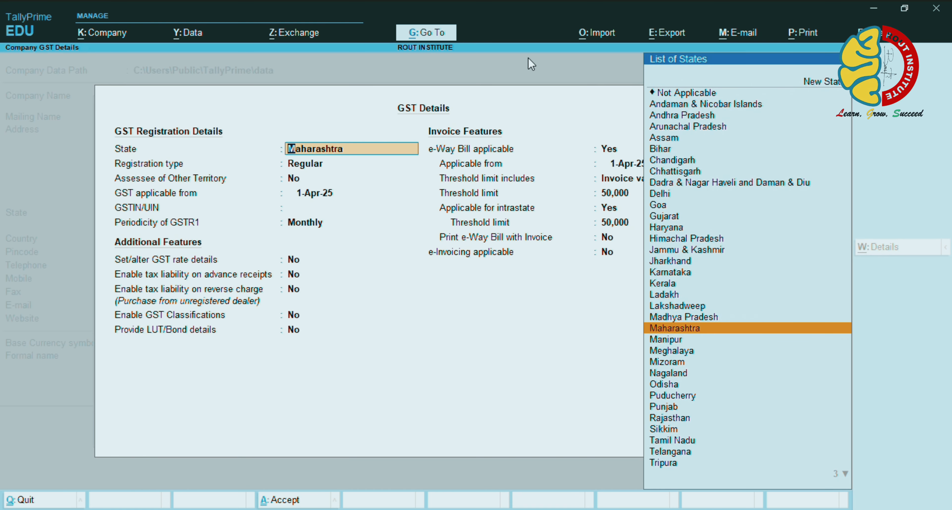
# Accept Maharashtra and Regular registration, paste the company's GSTIN, and keep Monthly GSTR1 periodicity
pyautogui.press('Return')
pyautogui.press('Return')
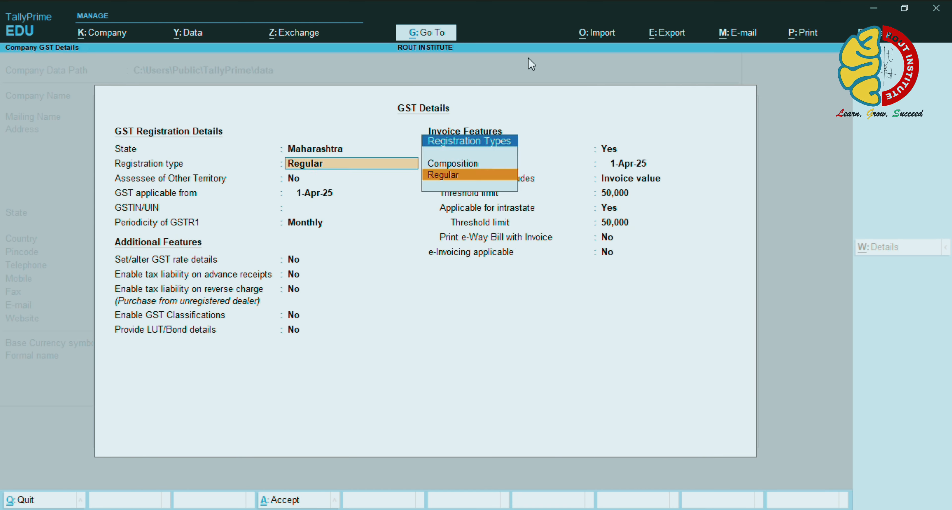
pyautogui.press('Return')
pyautogui.press('Return')
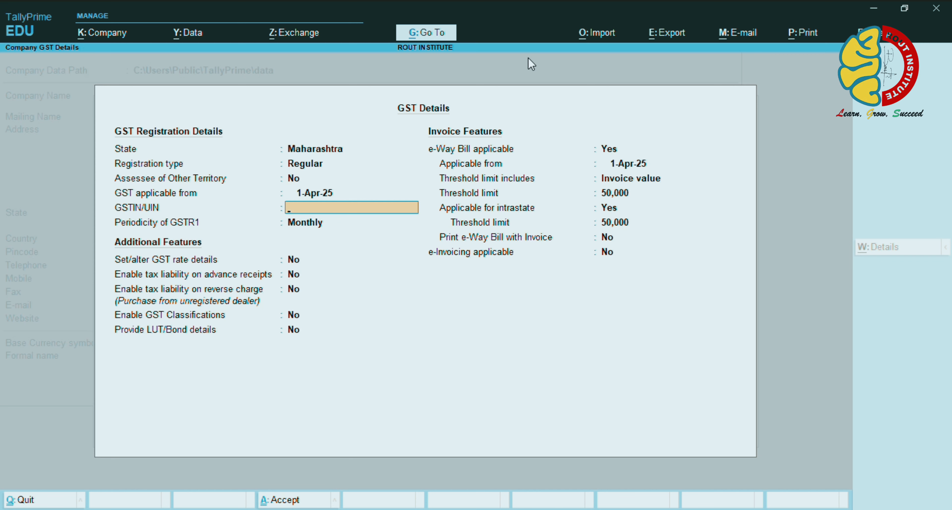
pyautogui.hotkey('alt', 'Tab')
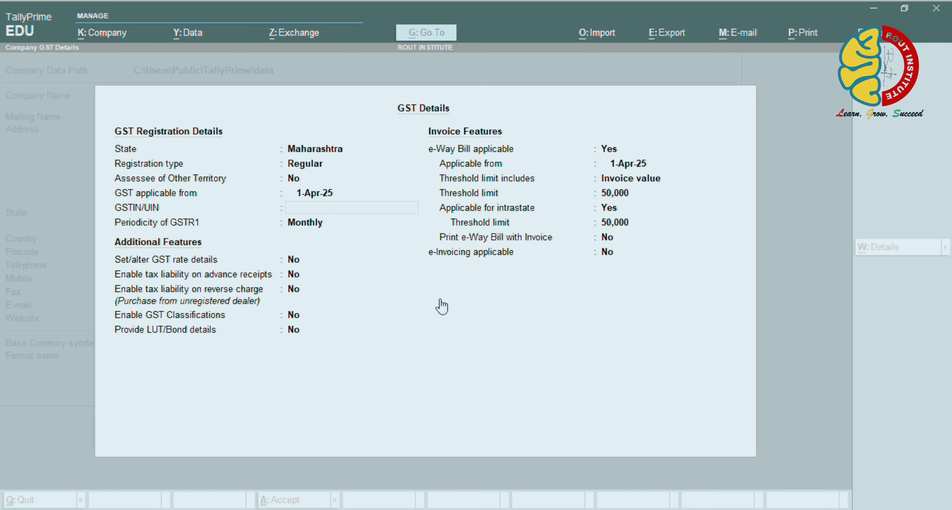
pyautogui.click(407, 320)
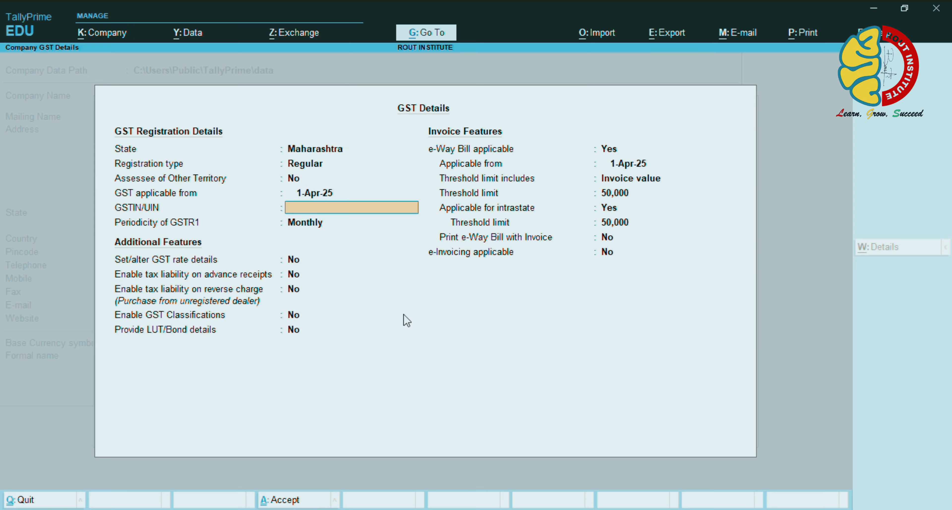
pyautogui.write('27ABCDE1234F1Z5')
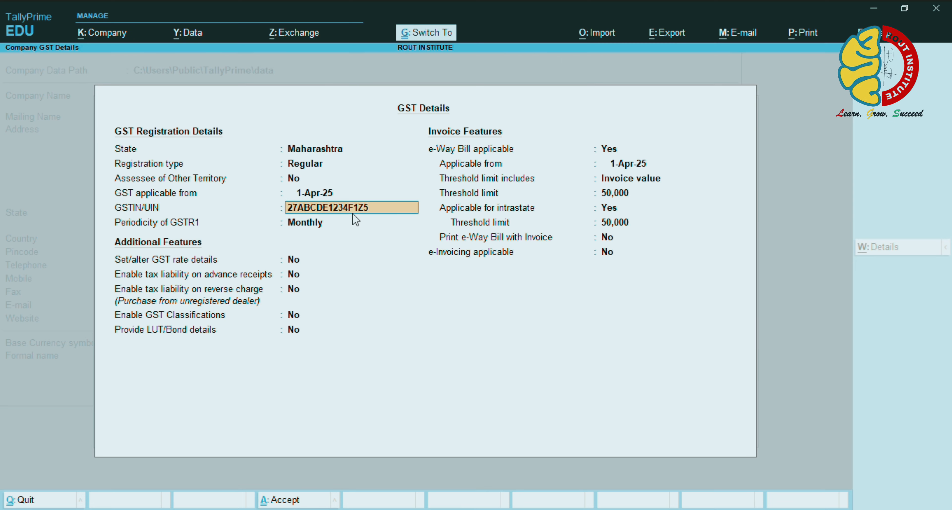
pyautogui.press('Return')
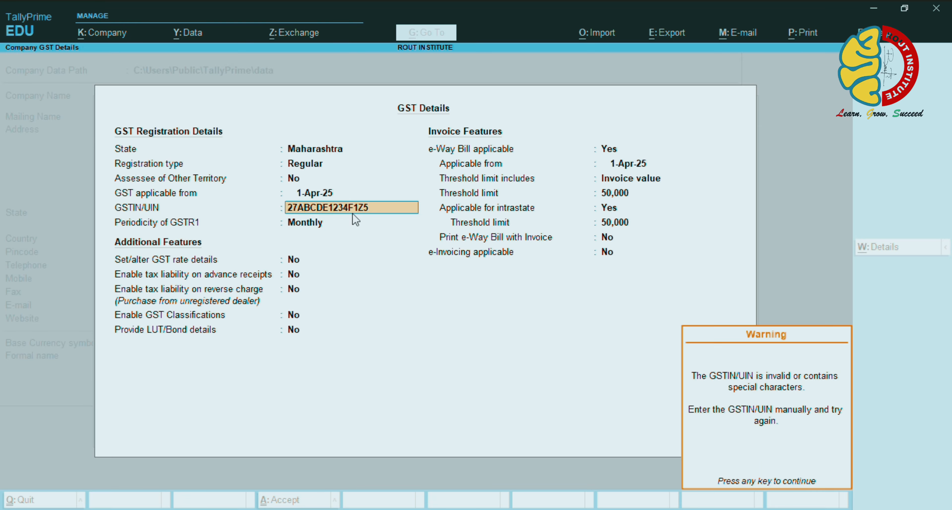
pyautogui.press('Return')
pyautogui.press('Return')
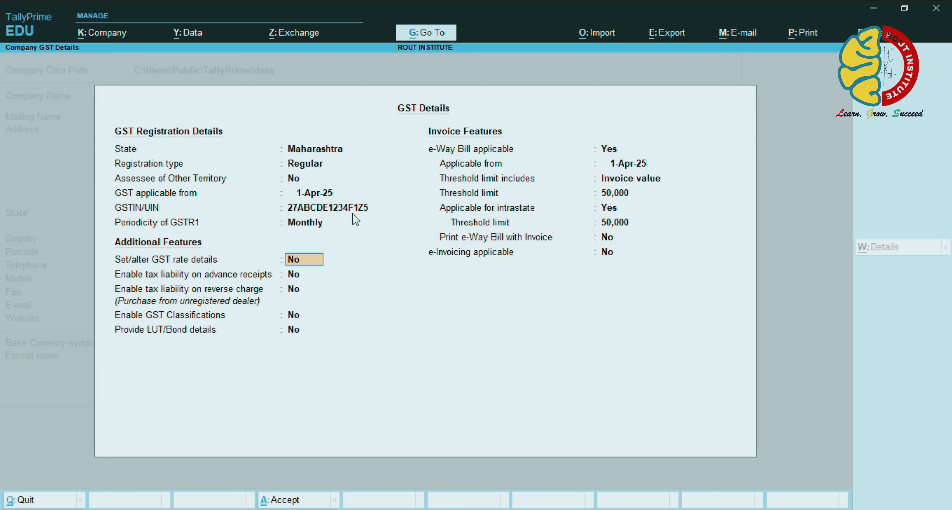
# Turn on the company GST rate details and review taxability, leaving it as Unknown
pyautogui.write('y')
pyautogui.press('Return')
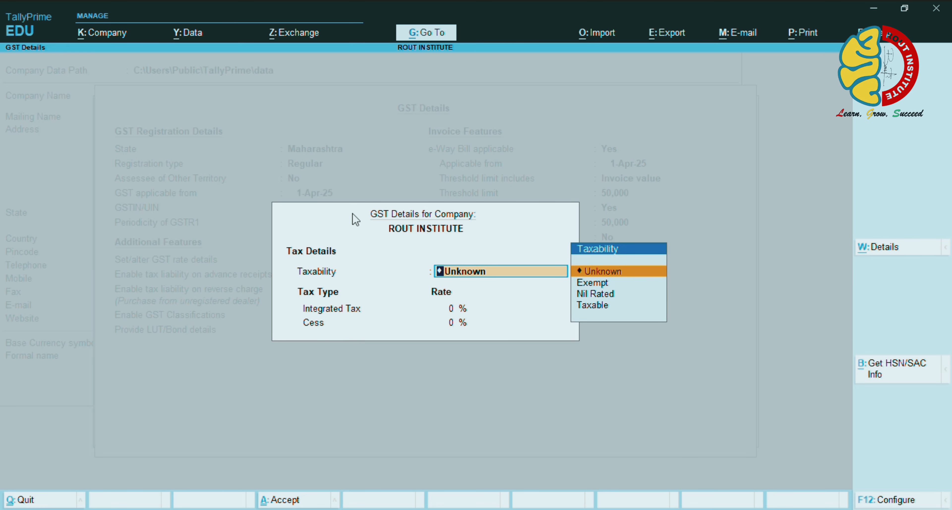
pyautogui.press('Down')
pyautogui.press('Down')
pyautogui.press('Down')
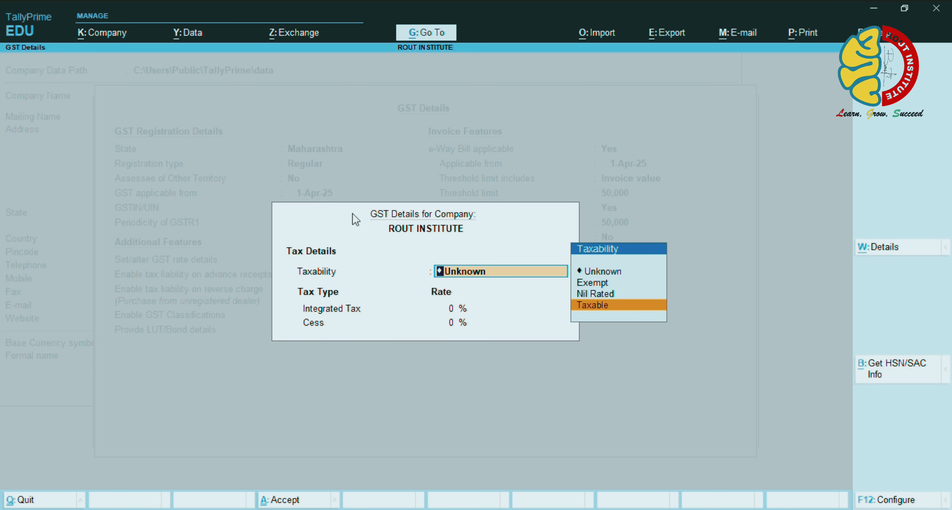
pyautogui.press('Up')
pyautogui.press('Up')
pyautogui.press('Up')
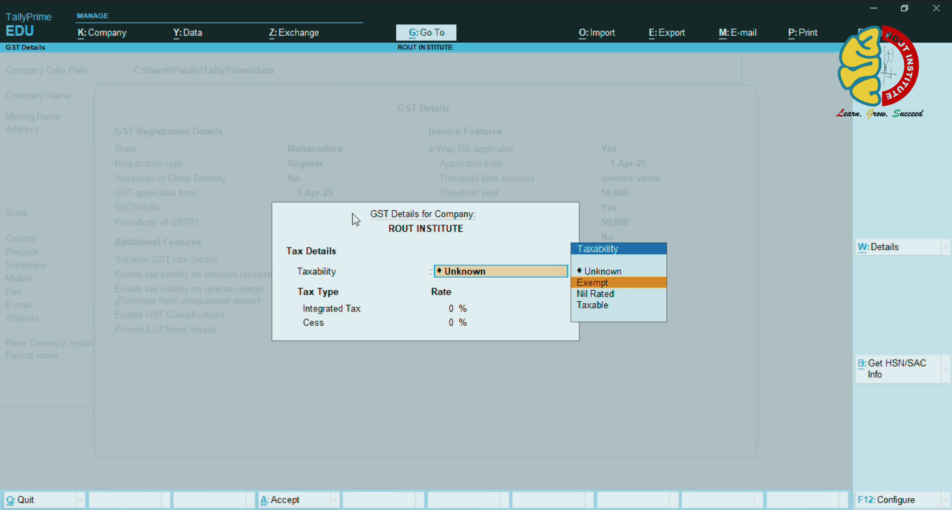
pyautogui.press('Return')
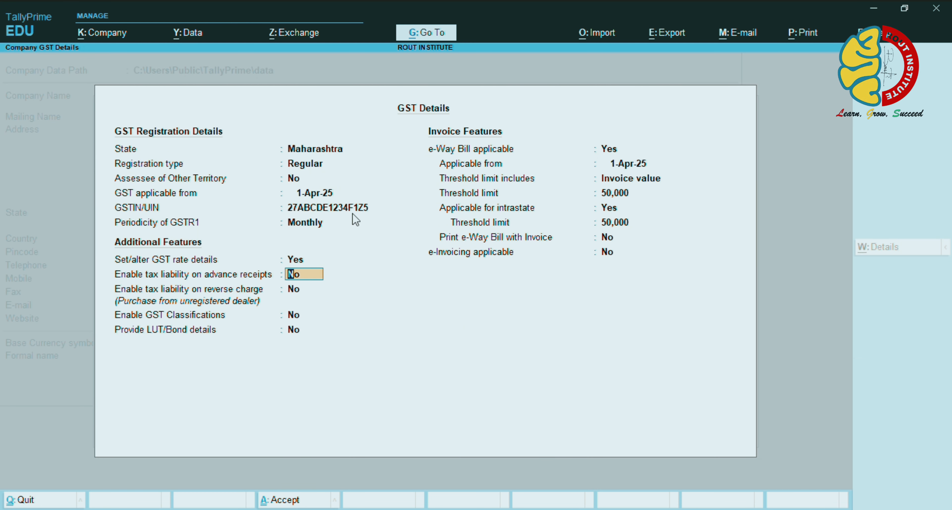
pyautogui.press('Up')
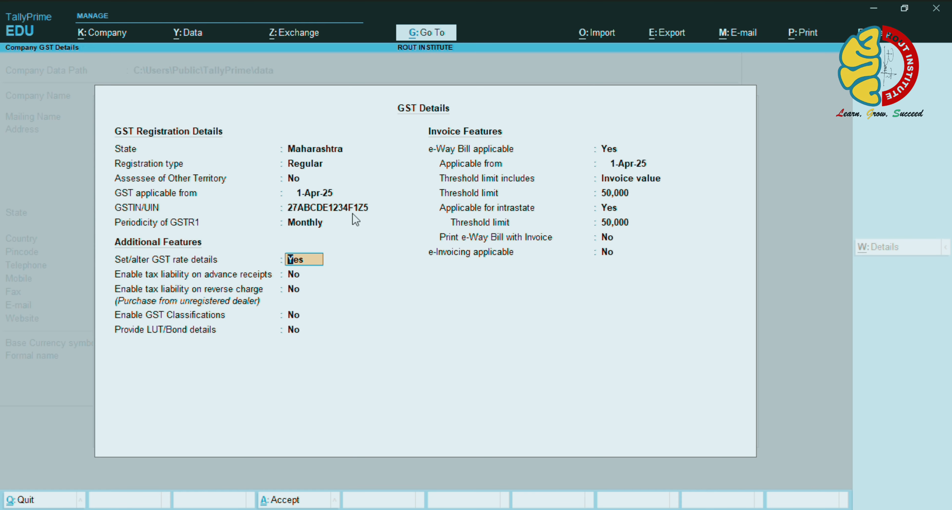
pyautogui.press('Return')
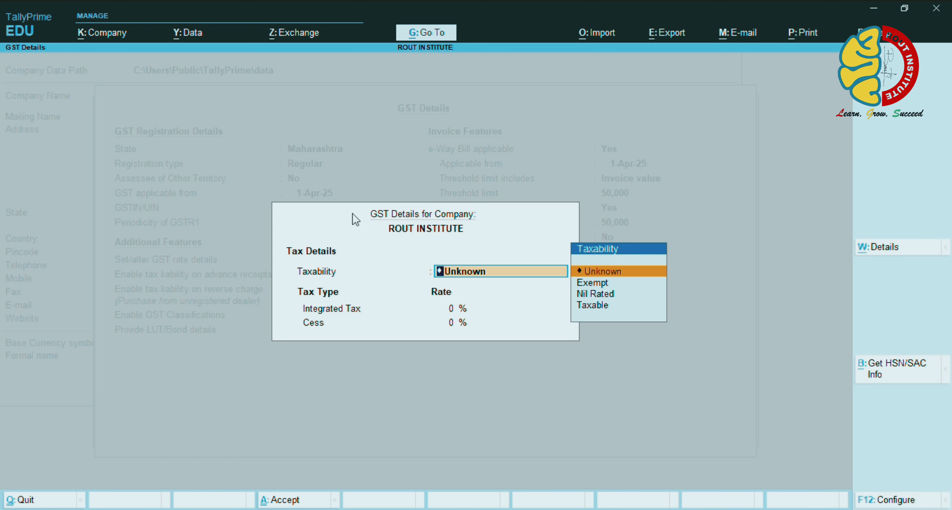
# Set Show all GST Tax Types to Yes in F12, then accept GST details and company features
pyautogui.press('F12')
pyautogui.press('Down')
pyautogui.press('Down')
pyautogui.press('Down')
pyautogui.press('Down')
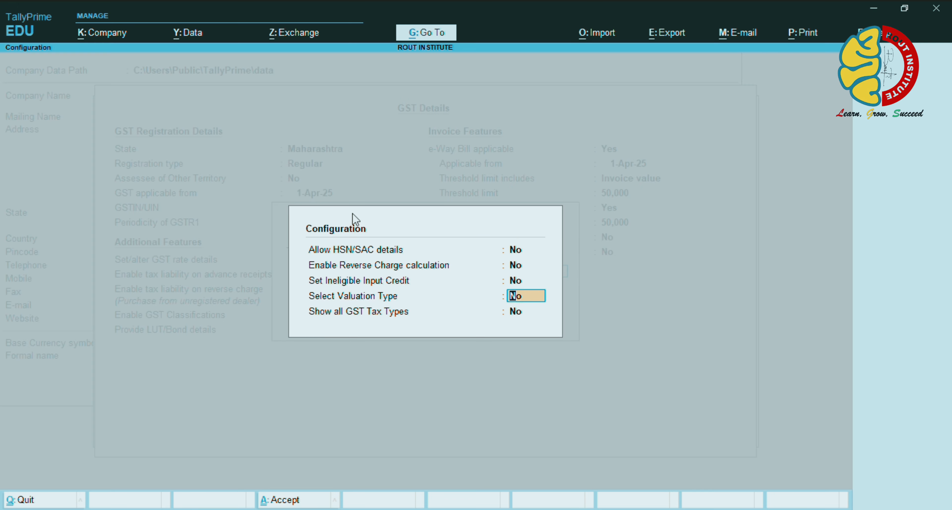
pyautogui.write('Y')
pyautogui.press('Return')
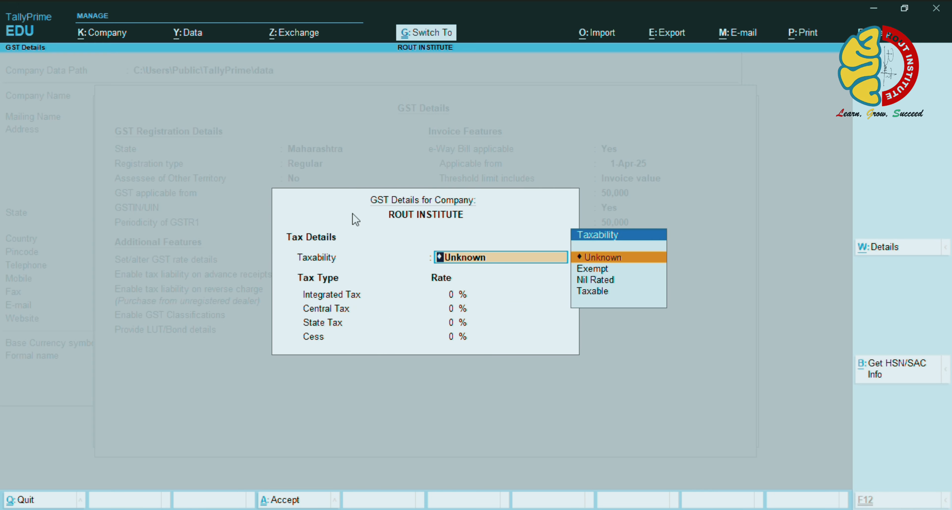
pyautogui.press('Return')
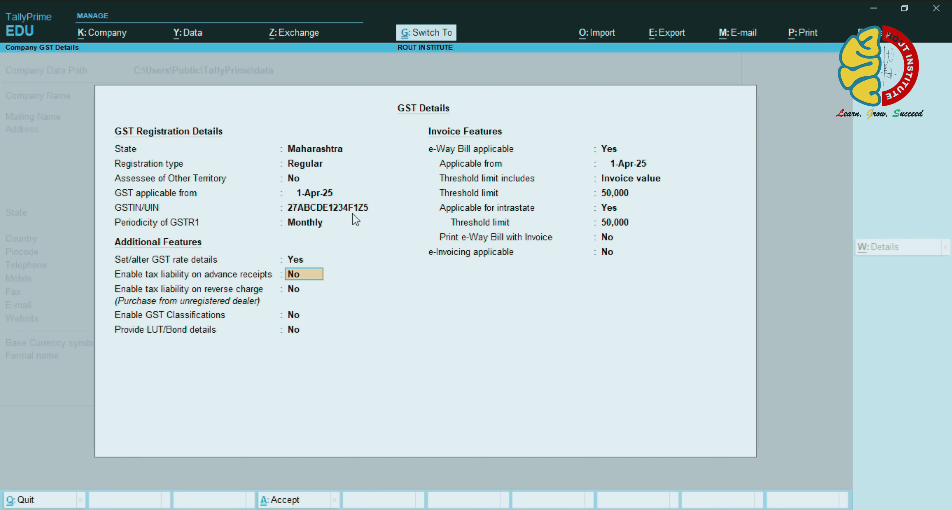
pyautogui.hotkey('ctrl', 'a')
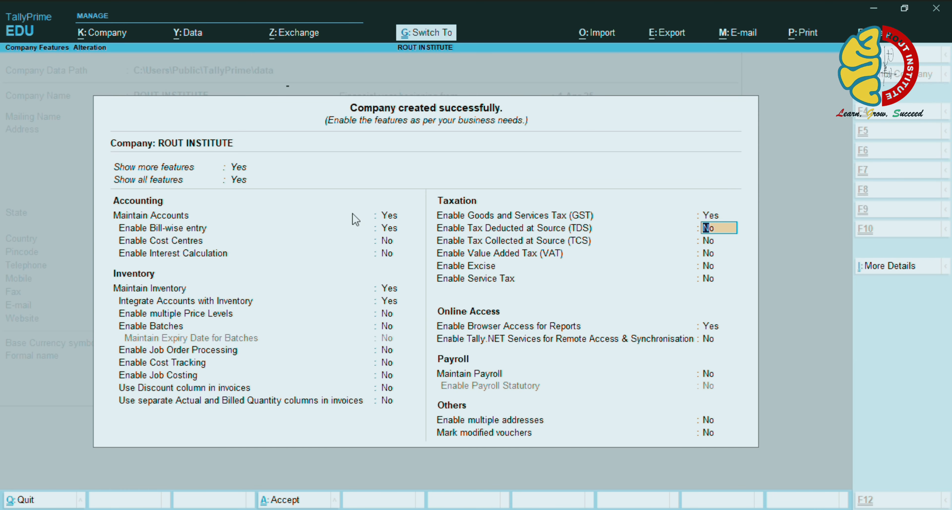
pyautogui.hotkey('ctrl', 'a')
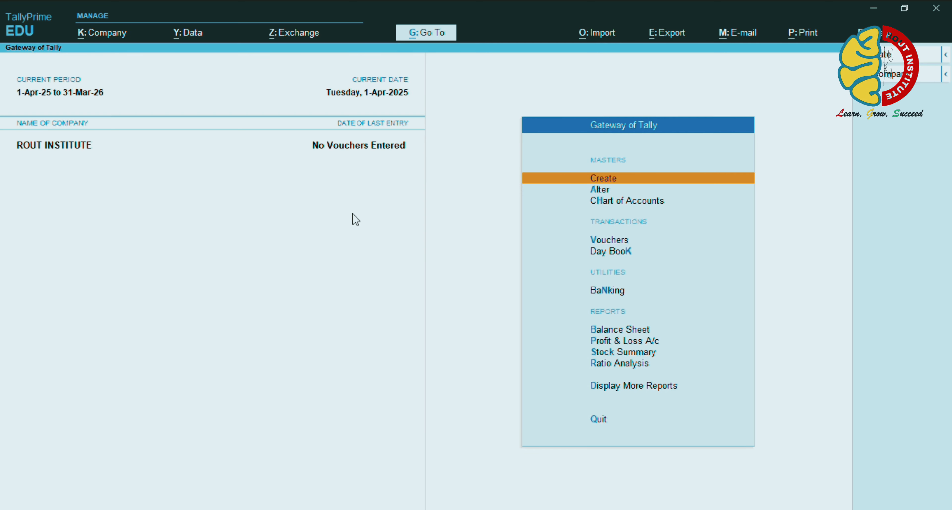
# Start a new ledger and enter the customer's name
pyautogui.press('Return')
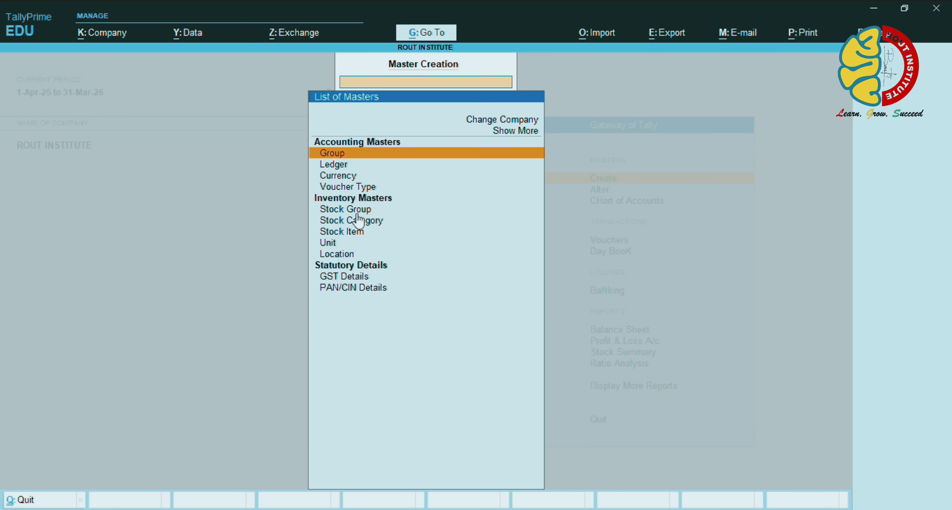
pyautogui.press('Down')
pyautogui.press('Return')
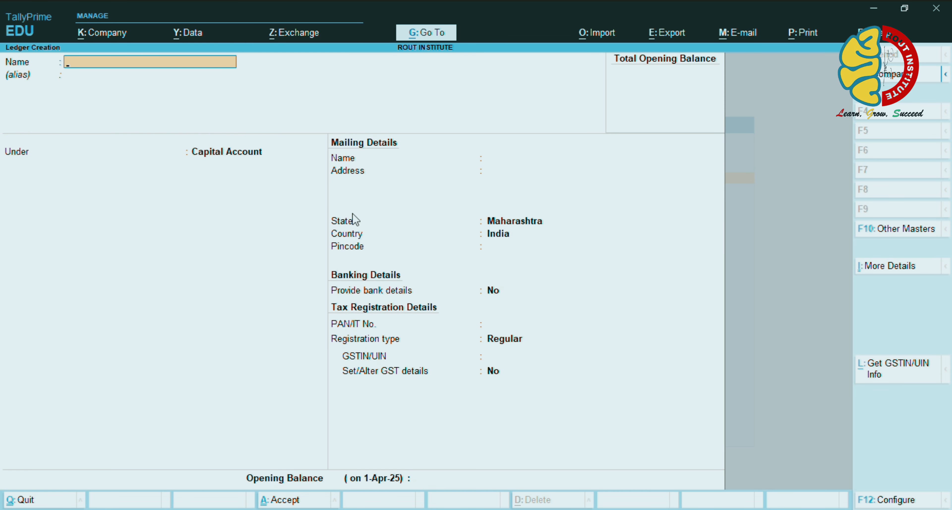
pyautogui.write('MR SAMEER')
pyautogui.press('Return')
# Place the customer ledger under Sundry Debtors with Regular GST registration and save it
pyautogui.press('Return')
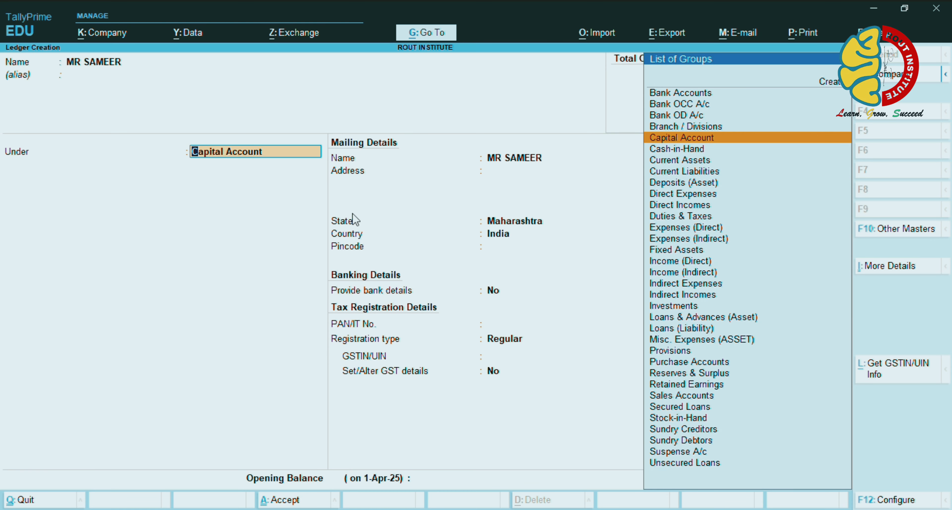
pyautogui.write('DEB')
pyautogui.press('Return')
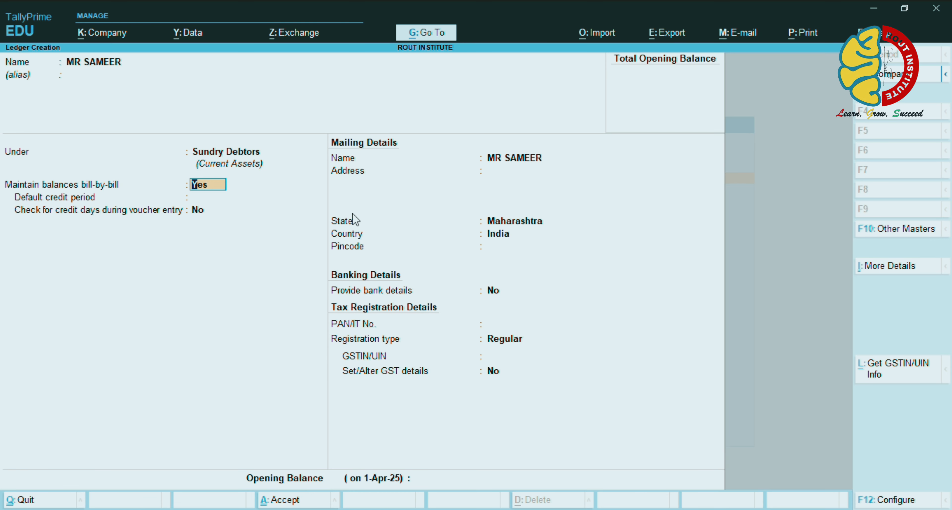
pyautogui.press('Return')
pyautogui.press('Return')
pyautogui.press('Return')
pyautogui.press('Return')
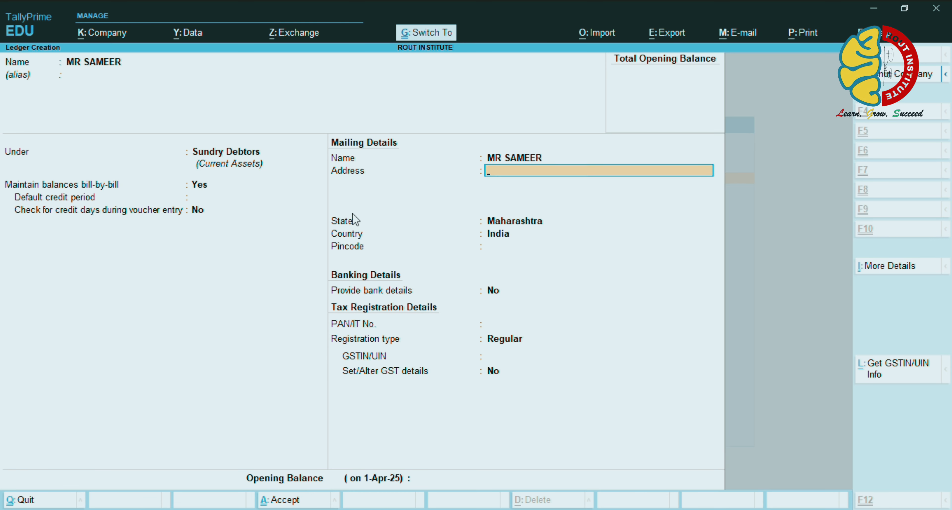
pyautogui.press('Return')
pyautogui.press('Return')
pyautogui.press('Return')
pyautogui.press('Return')
pyautogui.press('Return')
pyautogui.press('Return')
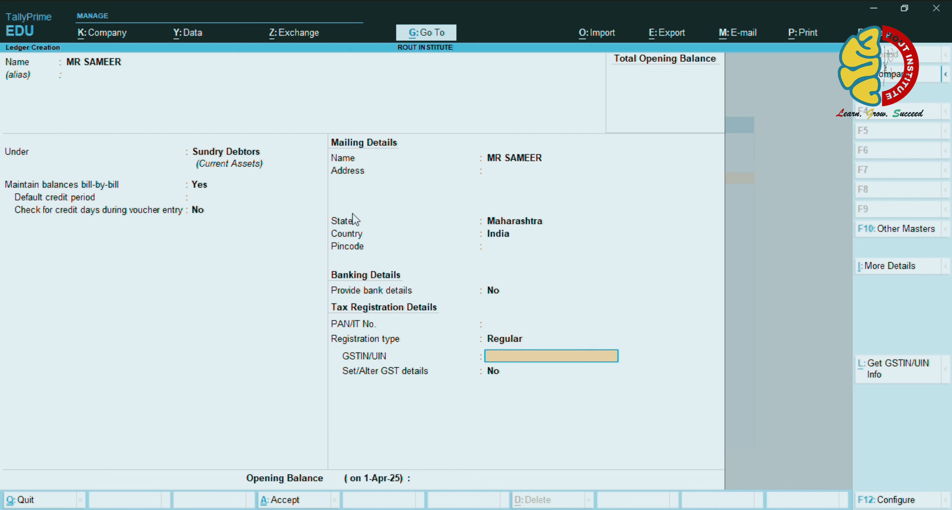
pyautogui.press('Return')
pyautogui.press('Return')
pyautogui.press('y')
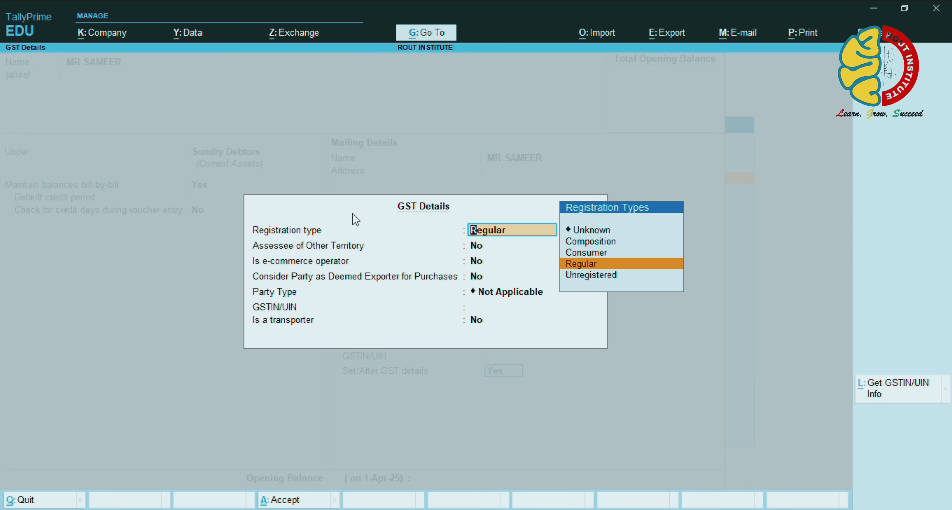
pyautogui.press('Return')
pyautogui.hotkey('ctrl', 'a')
pyautogui.hotkey('ctrl', 'a')
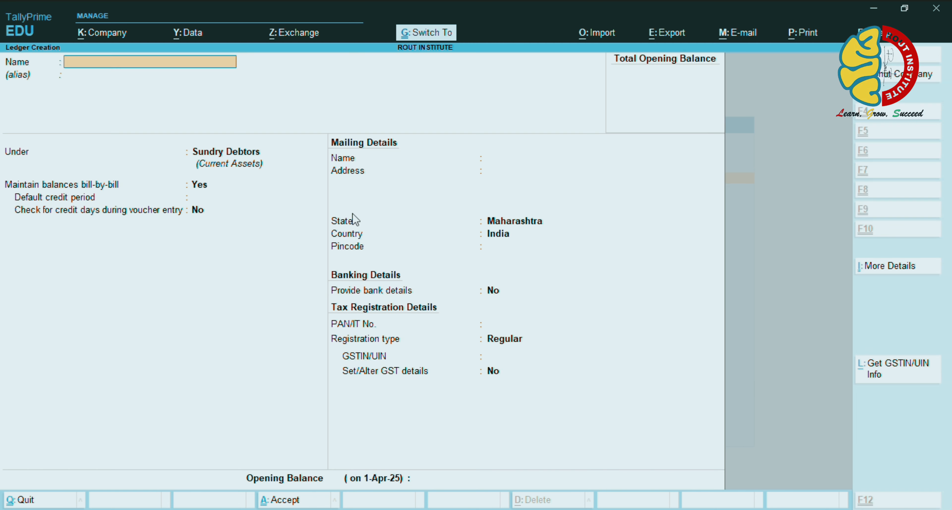
# Save a SALE ledger under Sales Accounts with GST details enabled and Goods as supply type
pyautogui.write('SALE')
pyautogui.press('Return')
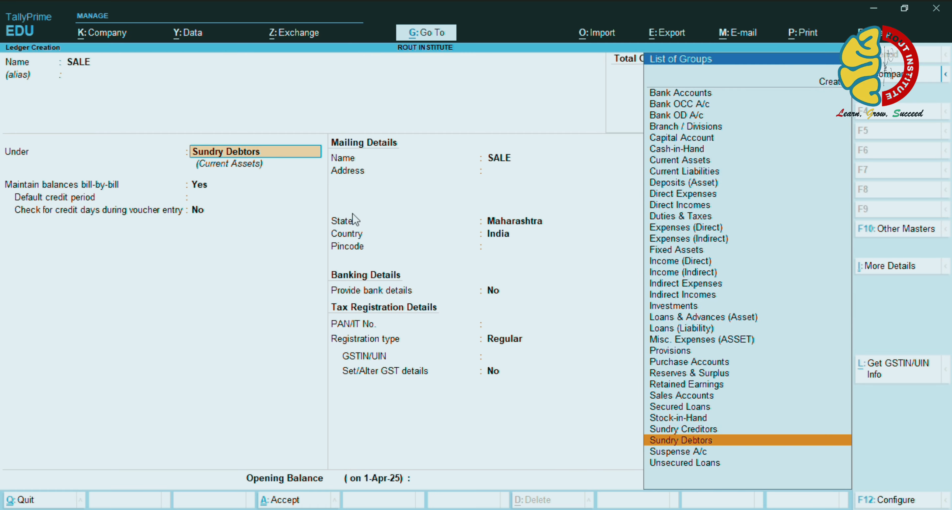
pyautogui.write('SALE')
pyautogui.press('Return')
pyautogui.press('Return')
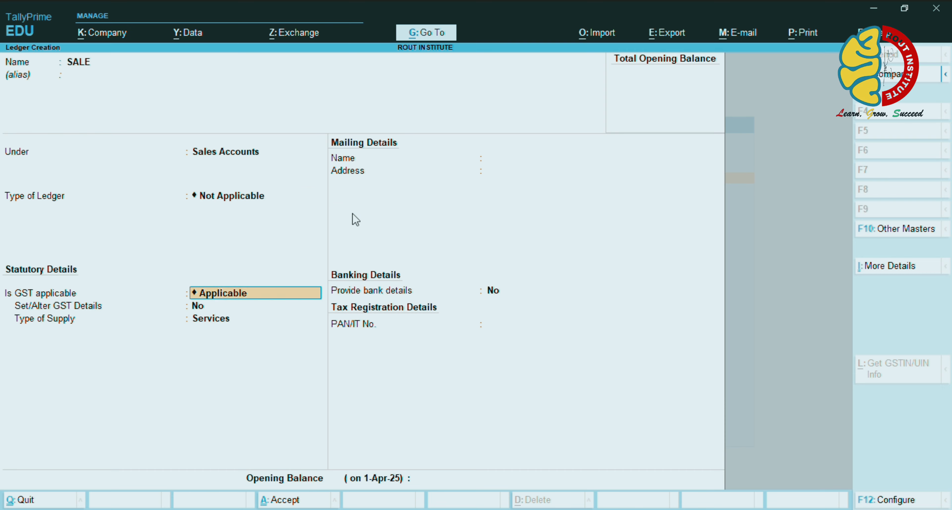
pyautogui.press('Return')
pyautogui.press('y')
pyautogui.press('Return')
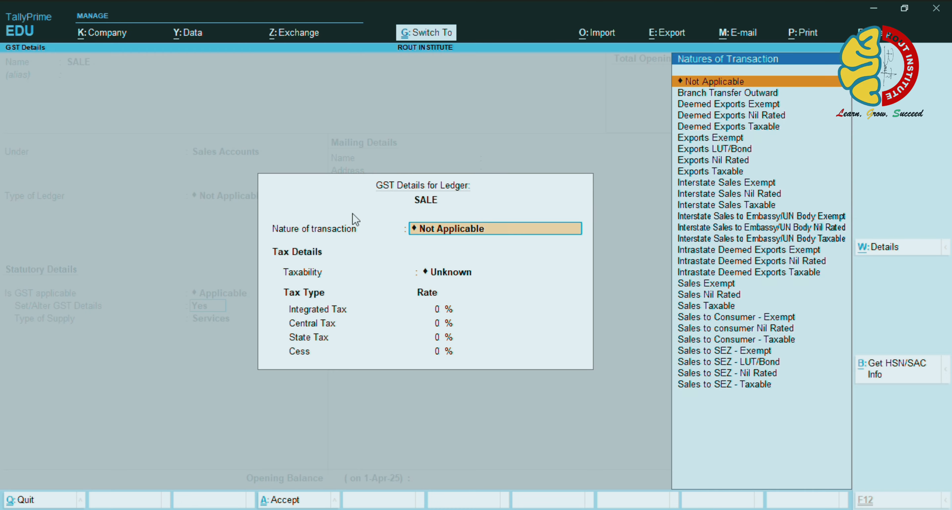
pyautogui.hotkey('ctrl', 'a')
pyautogui.press('Up')
pyautogui.press('Return')
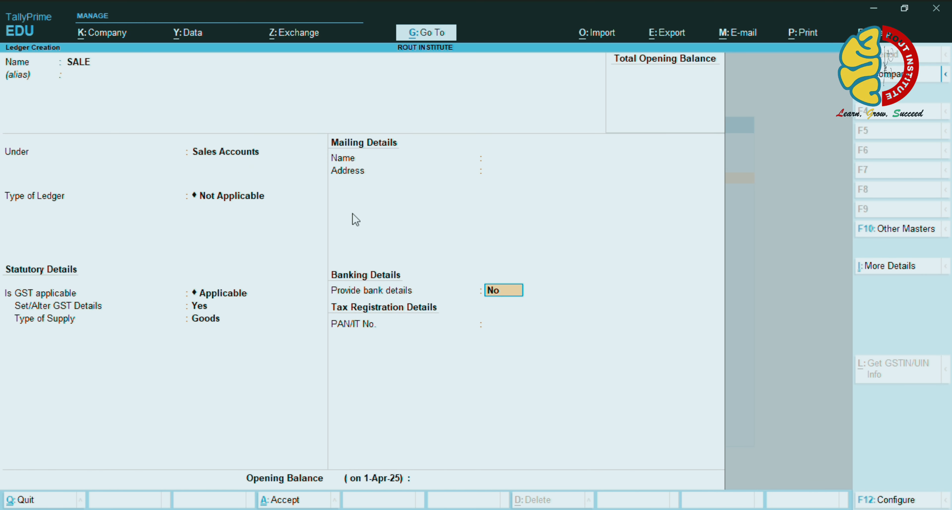
pyautogui.hotkey('ctrl', 'a')
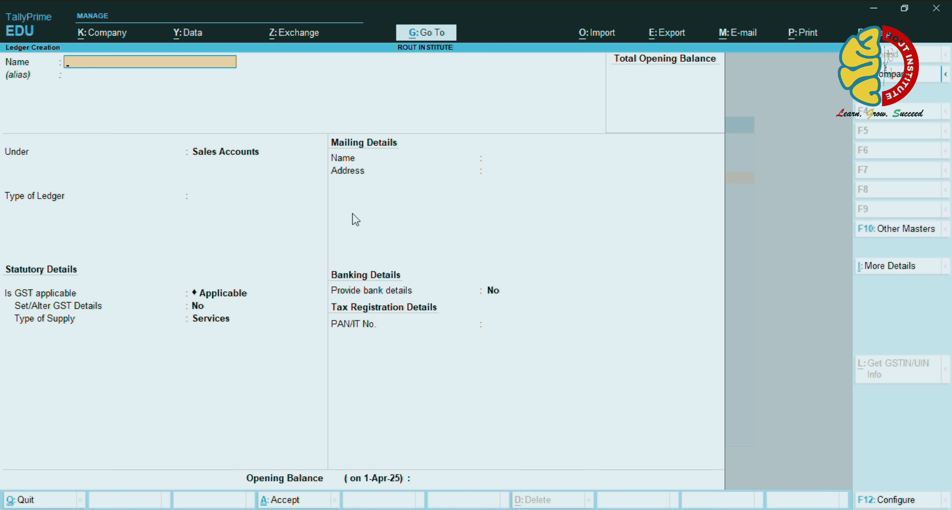
# Create the CGST ledger under Duties & Taxes as GST with Central Tax type
pyautogui.write('CGST')
pyautogui.press('Return')
pyautogui.press('Return')
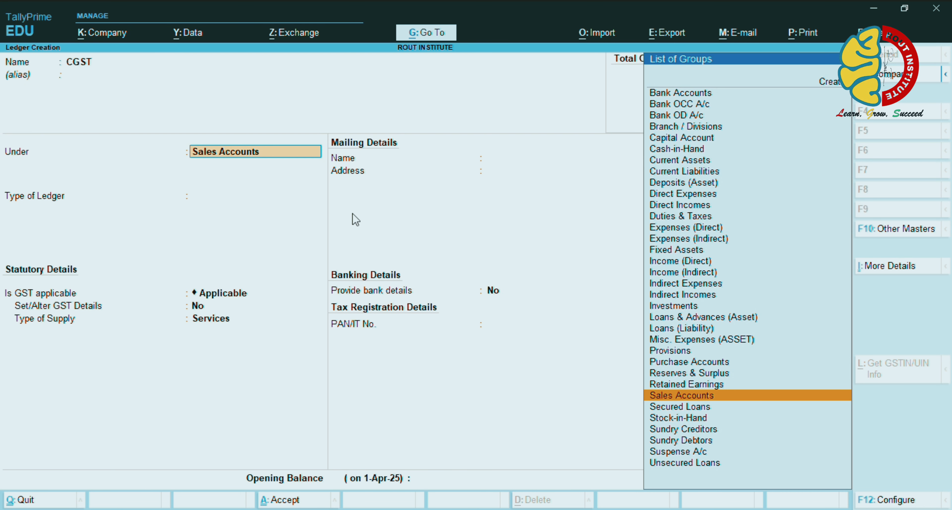
pyautogui.write('DU')
pyautogui.press('Return')
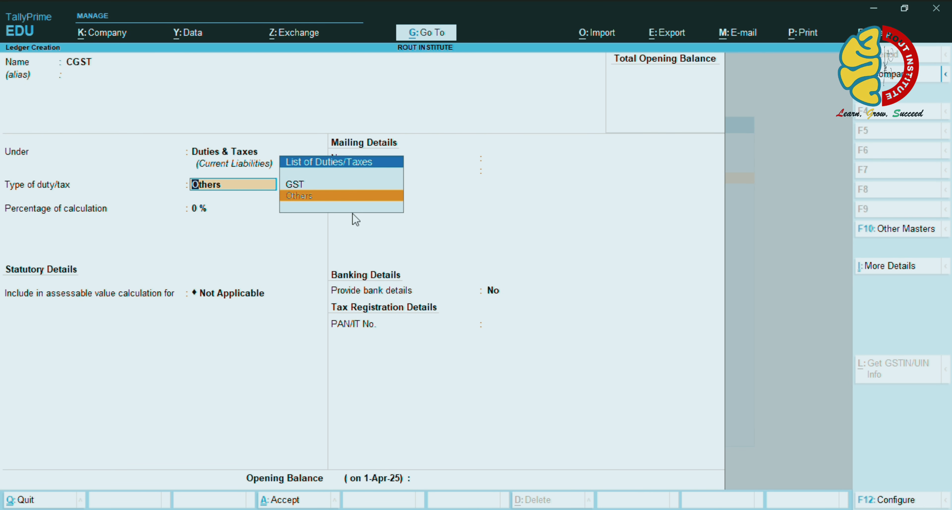
pyautogui.press('Up')
pyautogui.press('Return')
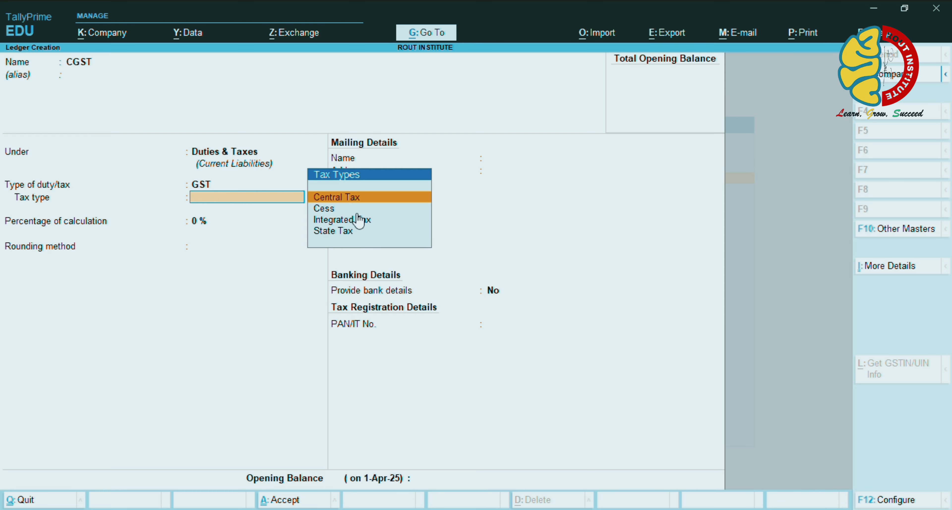
pyautogui.press('Return')
pyautogui.hotkey('ctrl', 'a')
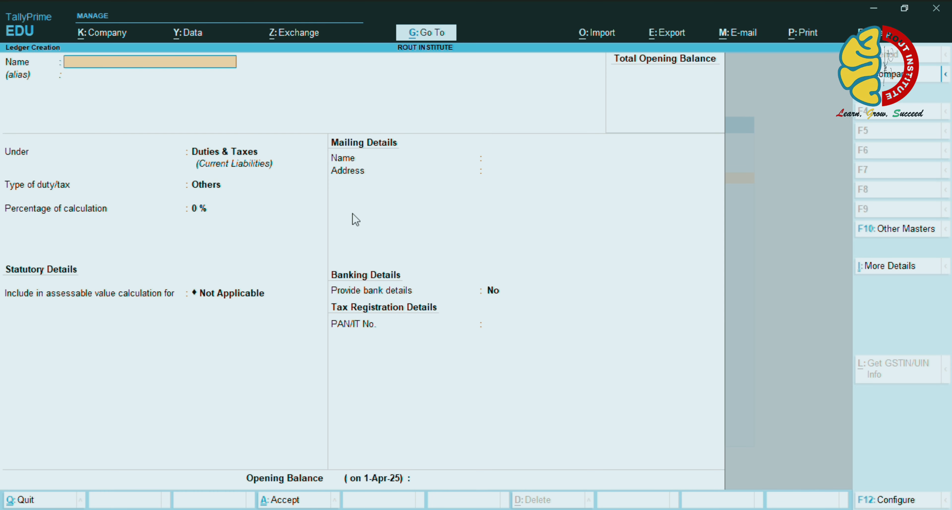
# Create the SGST ledger under Duties & Taxes as GST with State Tax type
pyautogui.write('SGST')
pyautogui.press('Return')
pyautogui.press('Return')
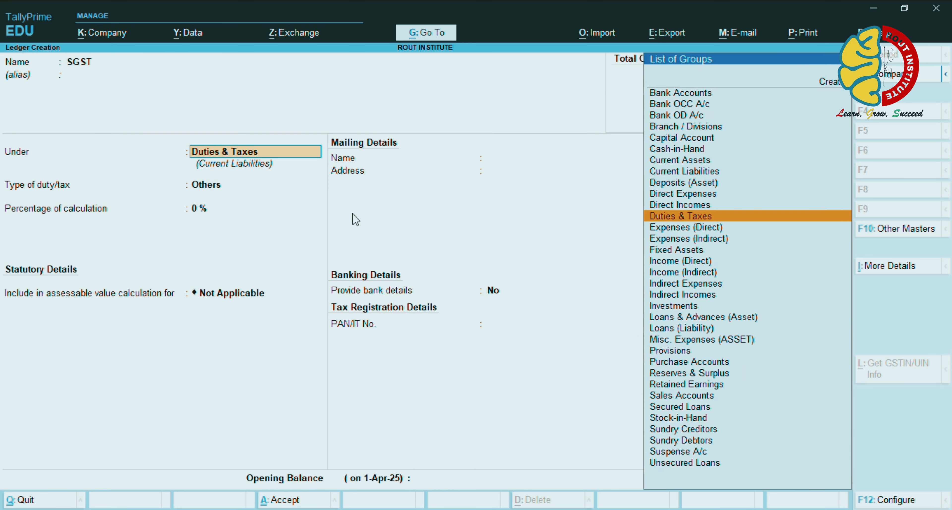
pyautogui.press('Return')
pyautogui.press('Up')
pyautogui.press('Return')
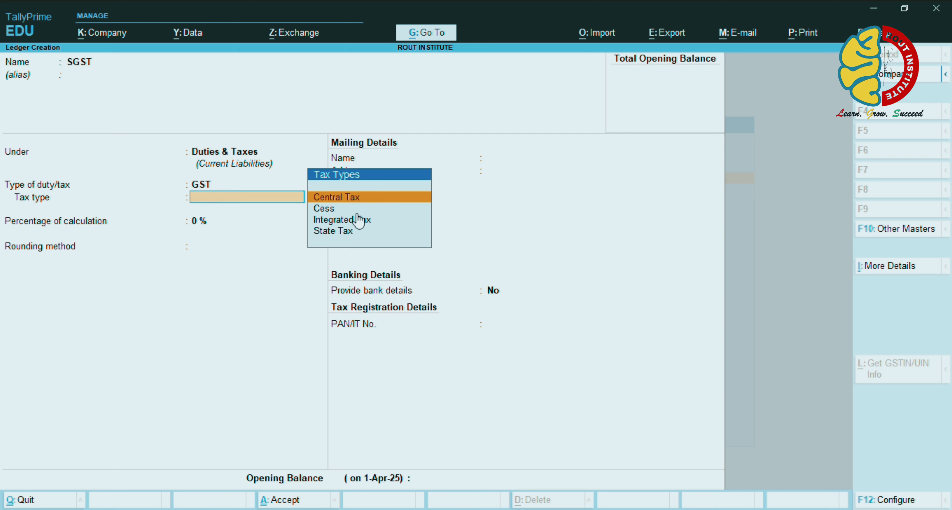
pyautogui.write('s')
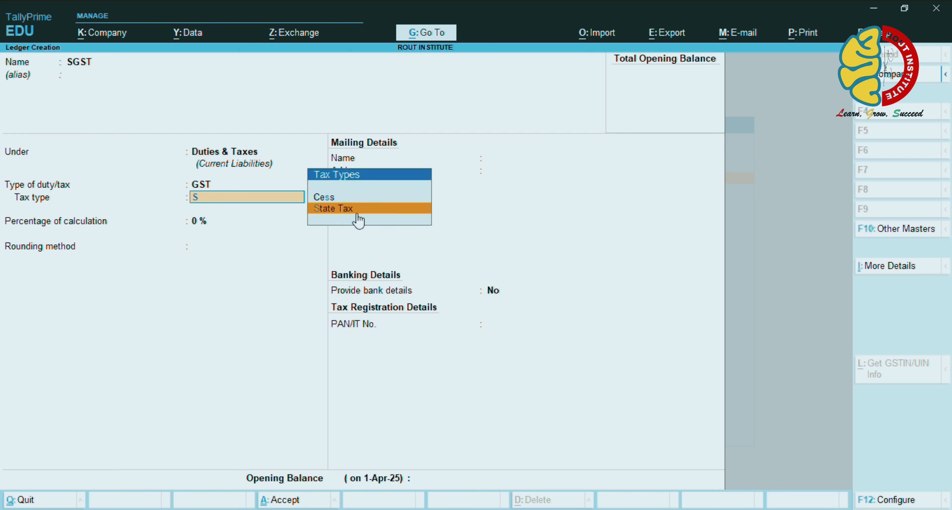
pyautogui.press('Return')
pyautogui.hotkey('ctrl', 'a')
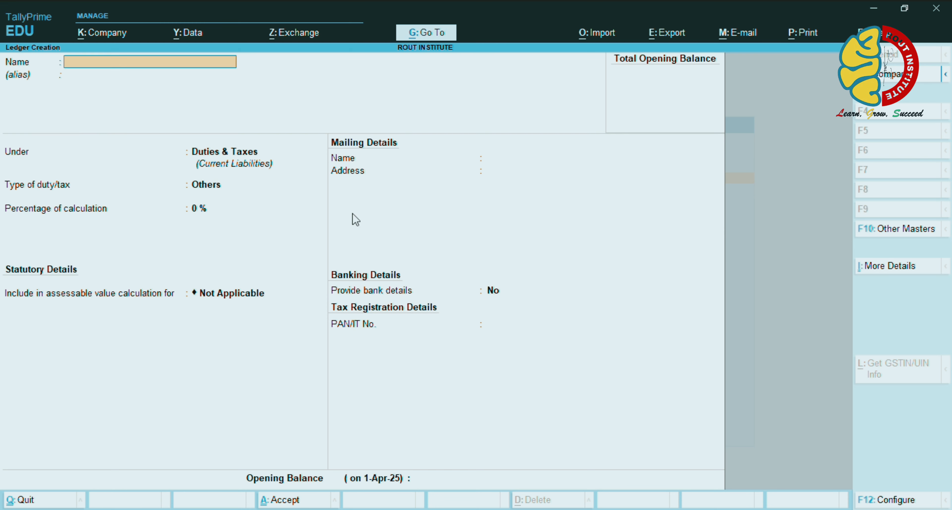
# Start the T-SHIRT stock item and create a new CLOTH stock group for it
pyautogui.press('Escape')
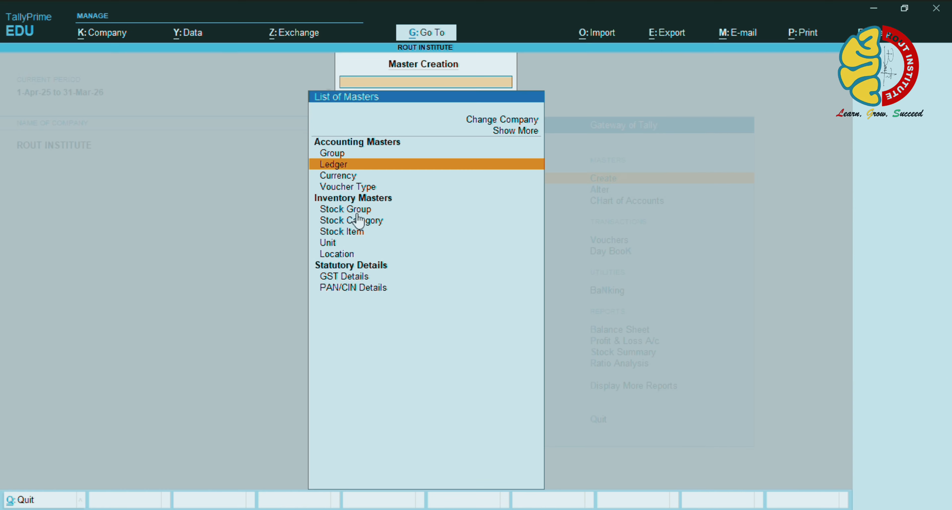
pyautogui.press('Down')
pyautogui.press('Down')
pyautogui.press('Down')
pyautogui.press('Down')
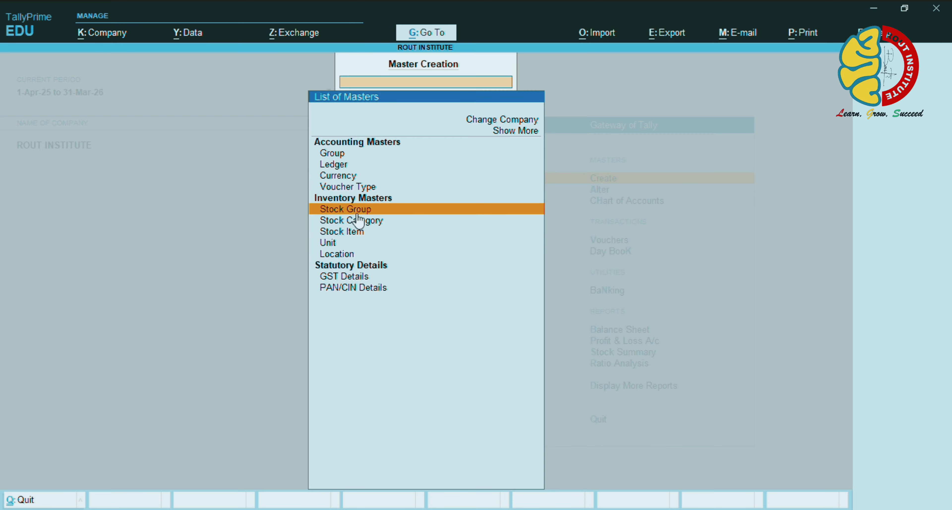
pyautogui.press('Return')
pyautogui.write('T')
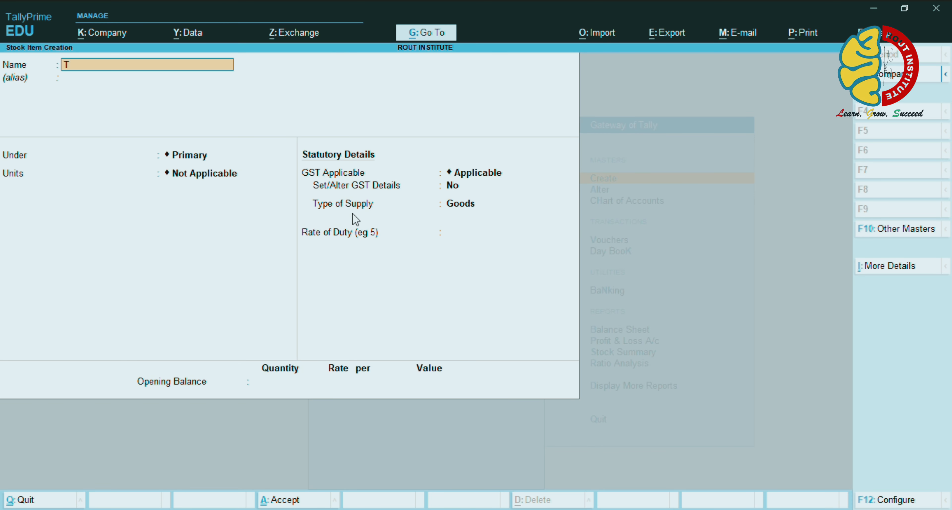
pyautogui.write('-SHIRT')
pyautogui.press('Return')
pyautogui.press('Return')
pyautogui.press('Return')
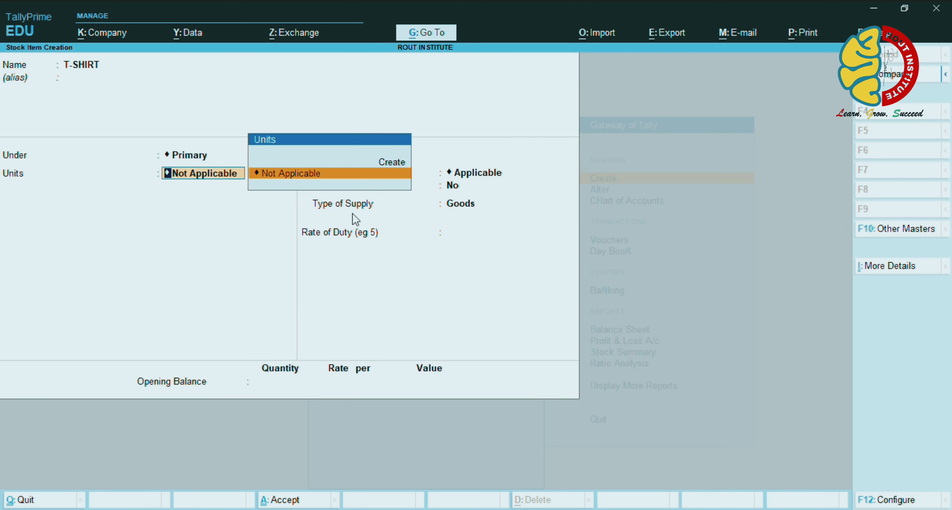
pyautogui.press('BackSpace')
pyautogui.hotkey('alt', 'c')
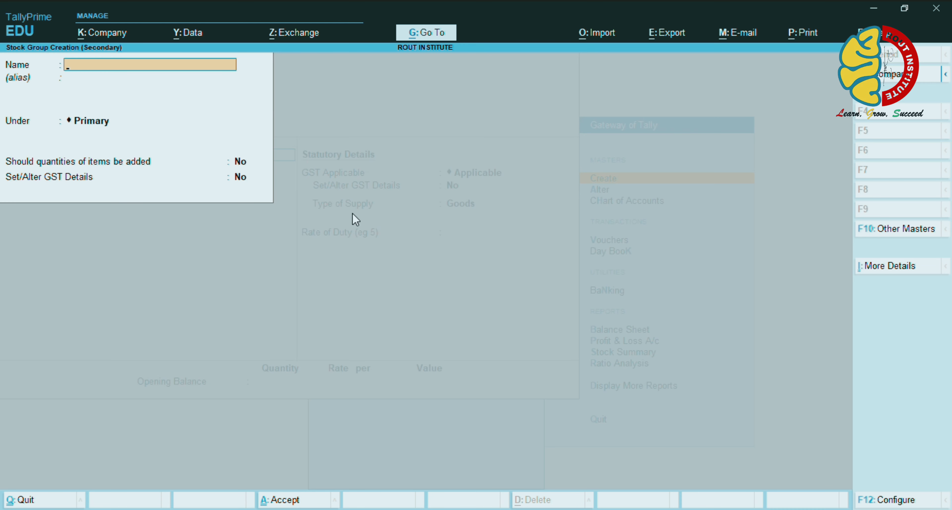
pyautogui.write('CLOTH')
pyautogui.press('Return')
pyautogui.hotkey('ctrl', 'a')
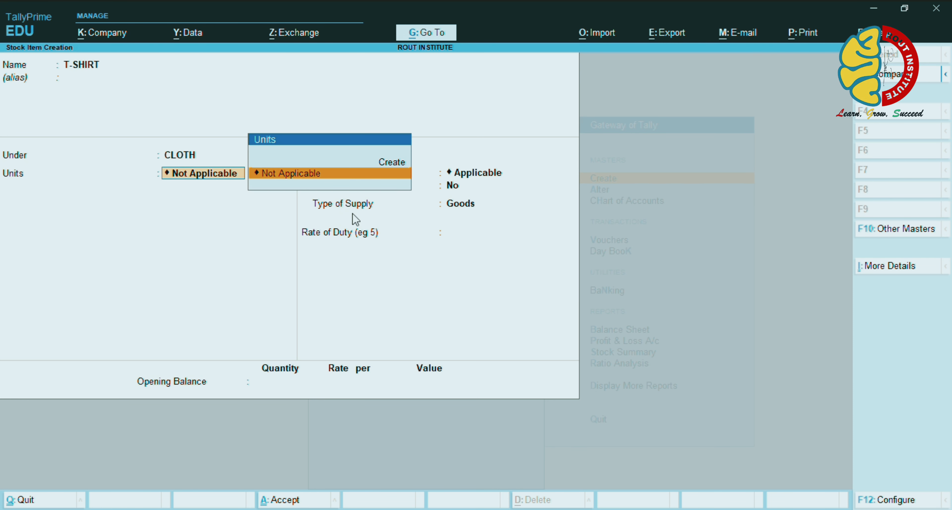
# Create the unit PKT, formal name PACKET, with quantity code PAC-PACKS
pyautogui.press('Up')
pyautogui.press('Return')
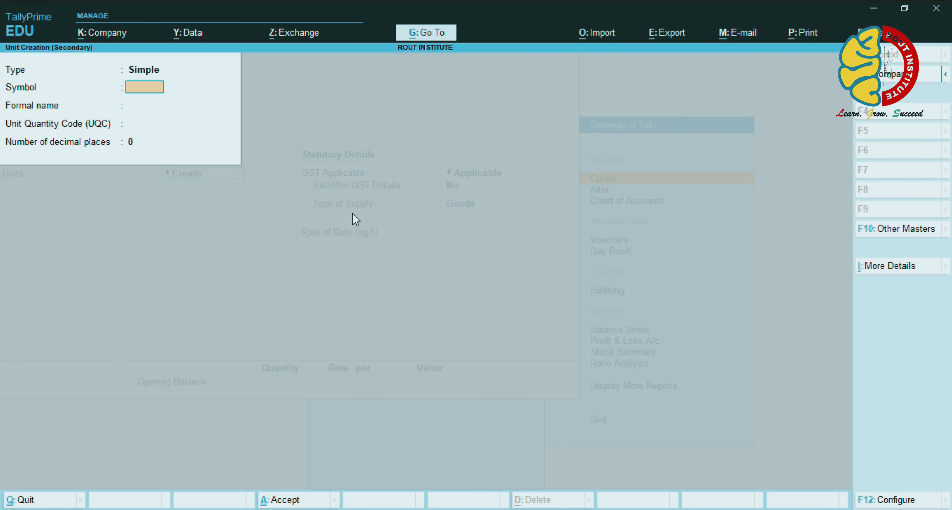
pyautogui.write('PKT')
pyautogui.press('Return')
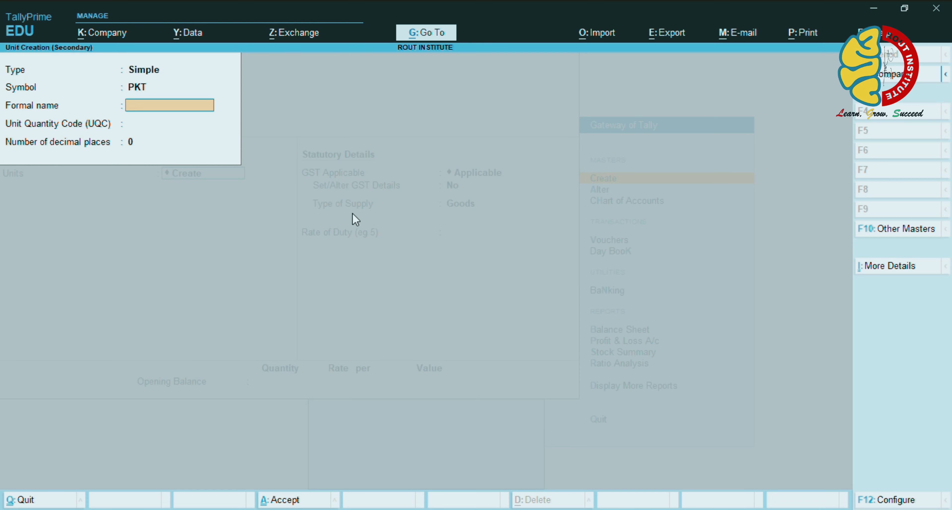
pyautogui.write('PACKET')
pyautogui.press('Return')
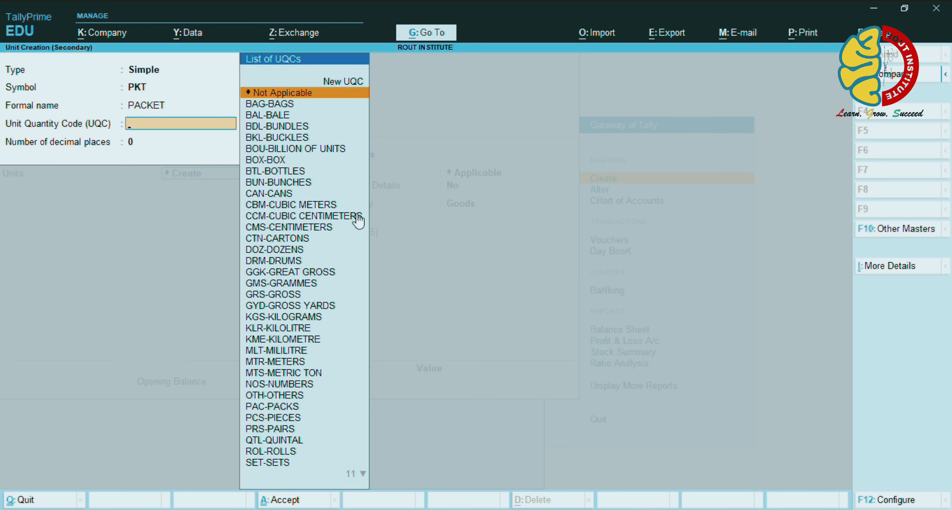
pyautogui.write('PK')
pyautogui.press('BackSpace')
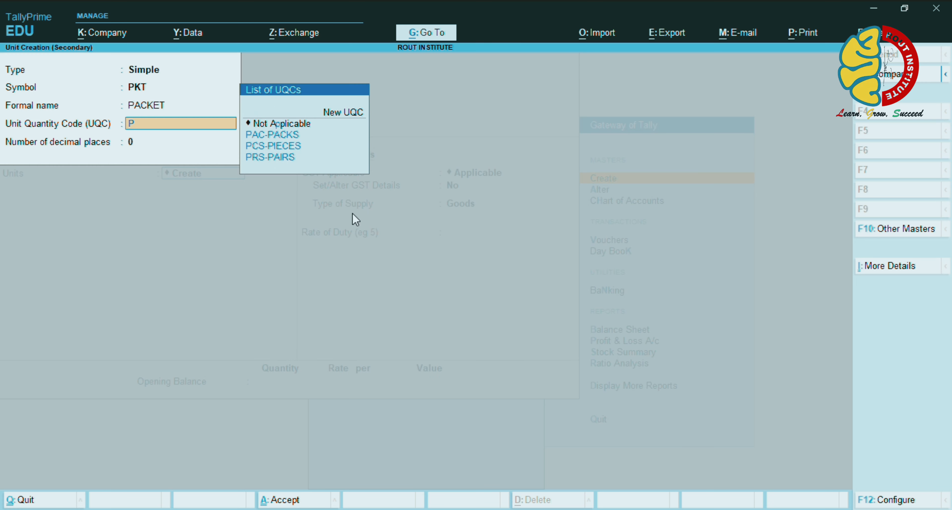
pyautogui.press('Down')
pyautogui.press('Down')
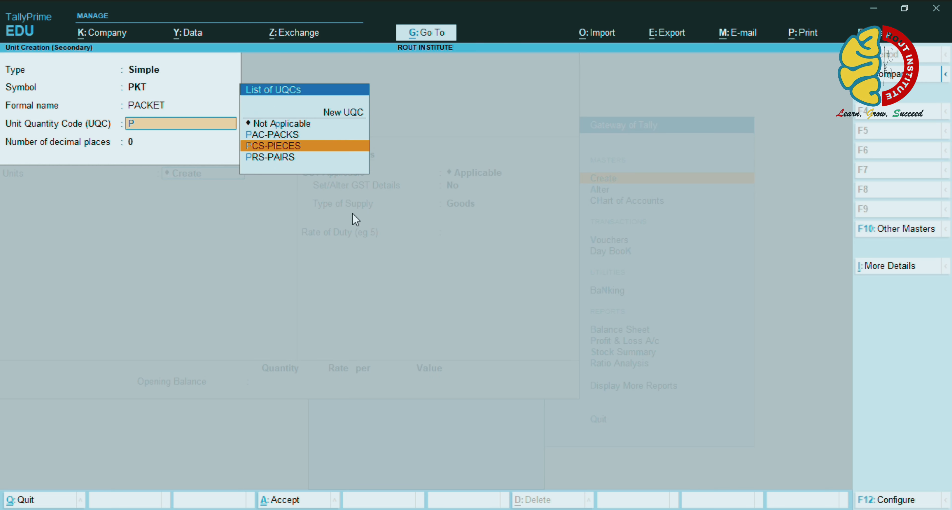
pyautogui.press('Up')
pyautogui.press('Return')
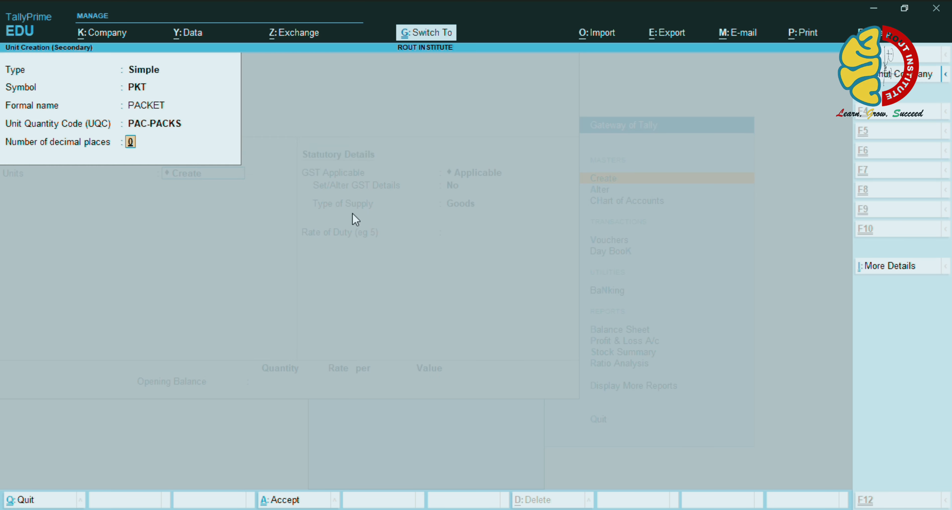
pyautogui.hotkey('ctrl', 'a')
# Enable T-SHIRT's GST details, choose Goods supply, and save the item
pyautogui.press('Return')
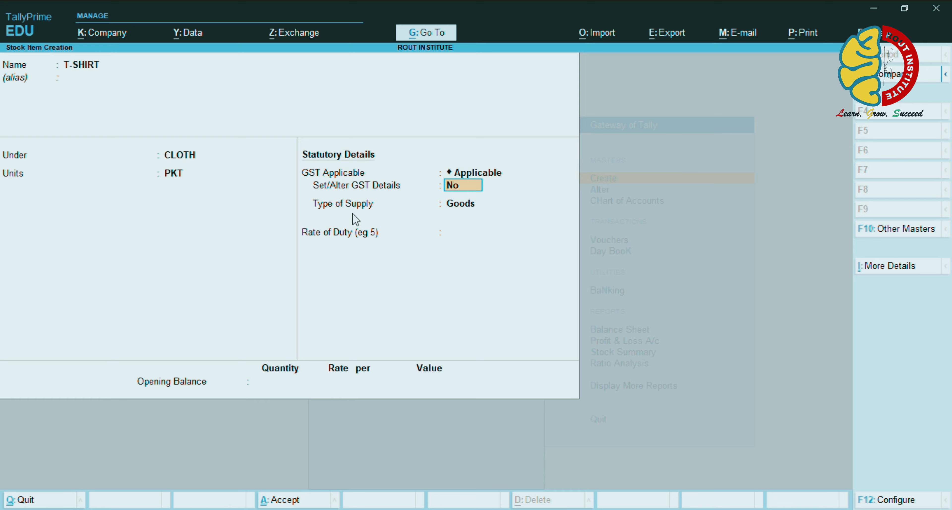
pyautogui.write('y')
pyautogui.press('Return')
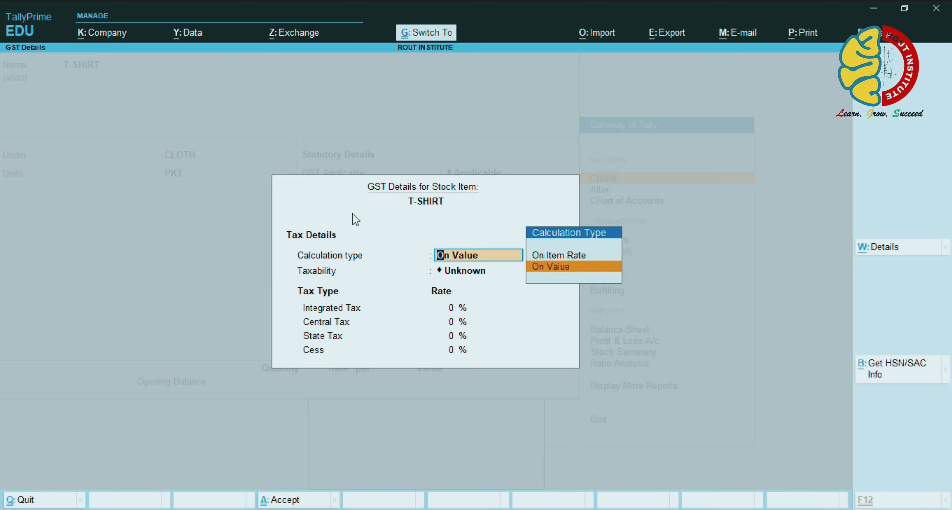
pyautogui.hotkey('ctrl', 'a')
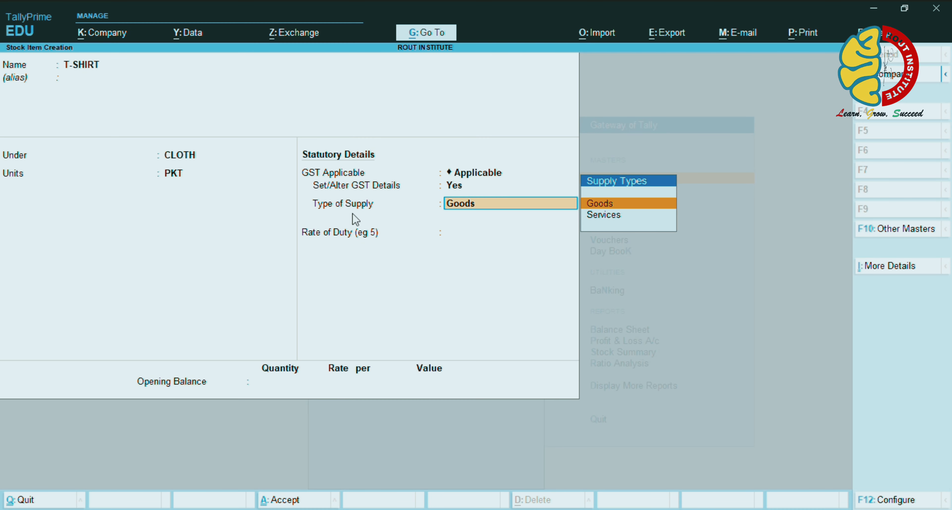
pyautogui.press('Return')
pyautogui.hotkey('ctrl', 'a')
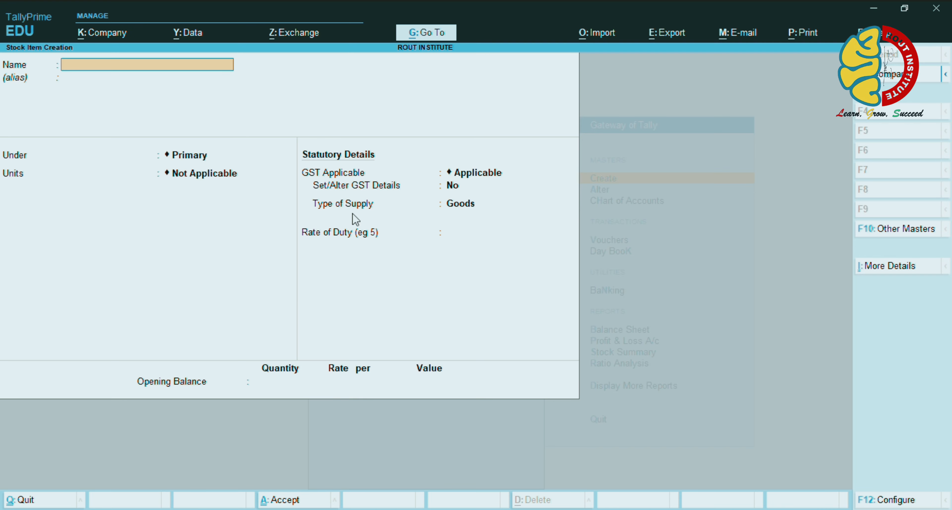
# Start the KITKAT stock item and create a new CHOCOLATE stock group for it
pyautogui.write('KITKAT')
pyautogui.press('Return')
pyautogui.press('Return')
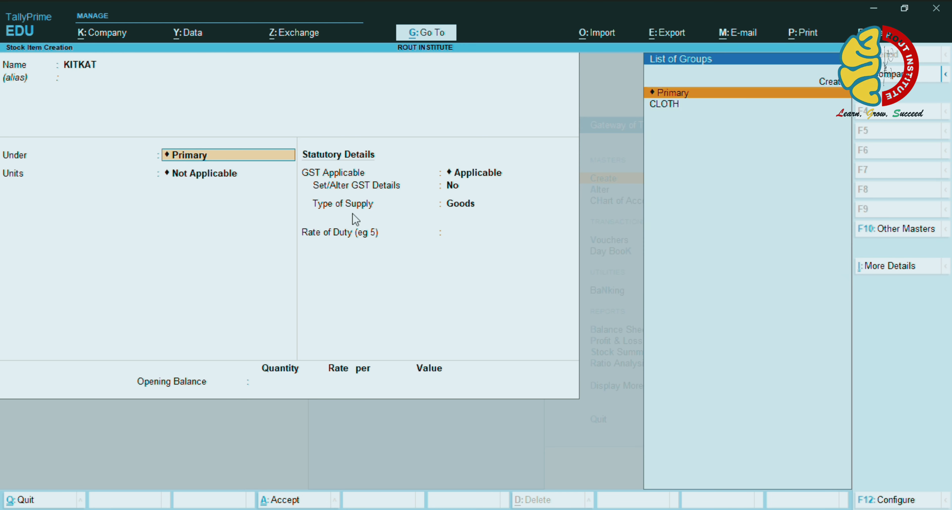
pyautogui.hotkey('alt', 'c')
pyautogui.write('C')
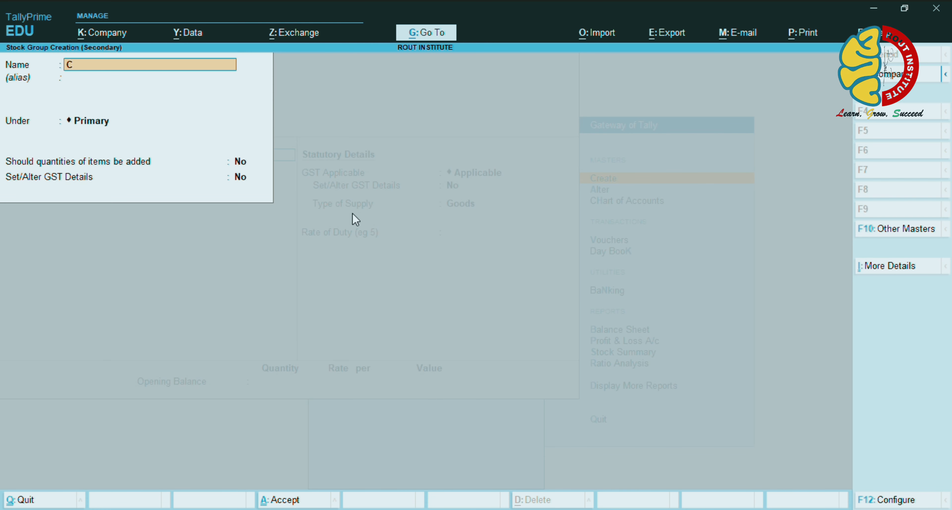
pyautogui.write('HOCOLATE')
pyautogui.press('Return')
pyautogui.hotkey('ctrl', 'a')
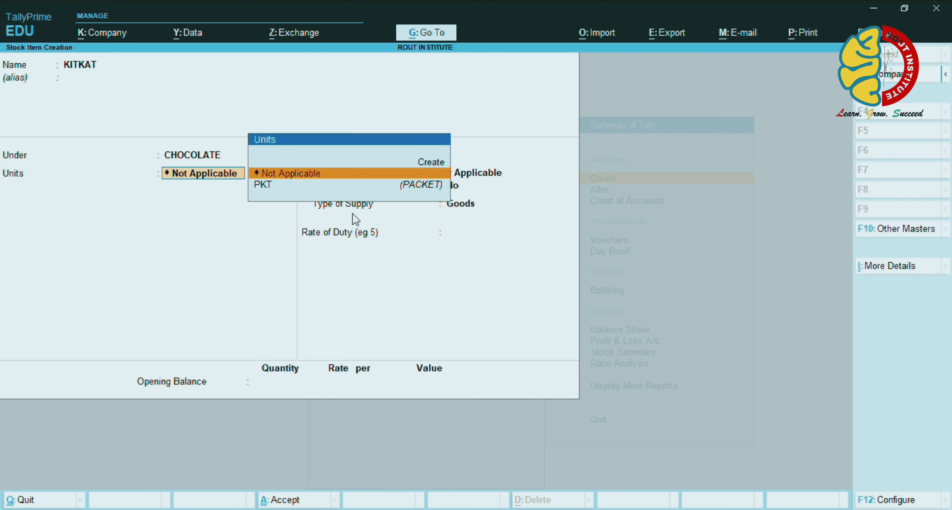
# Create the unit NOS, formal name NUMBERS, with quantity code NOS-NUMBERS
pyautogui.press('Up')
pyautogui.press('Return')
pyautogui.write('NOS')
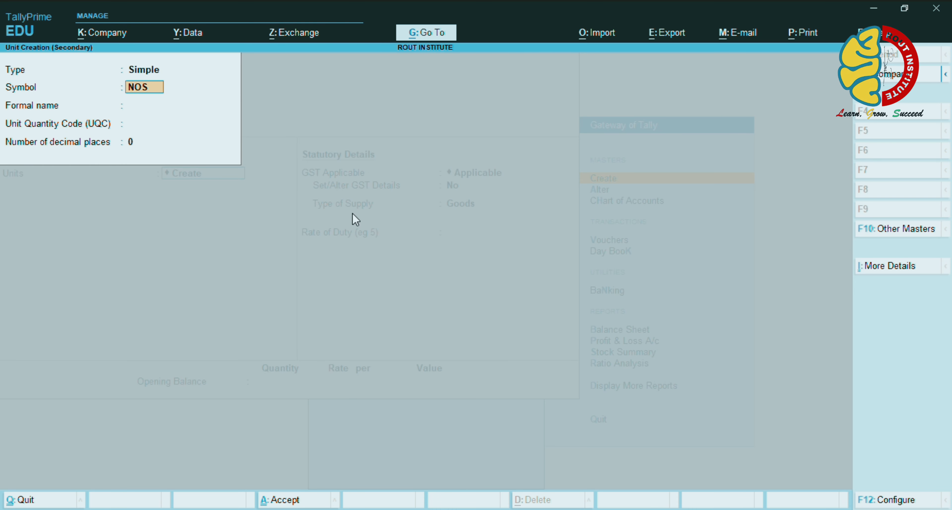
pyautogui.press('Return')
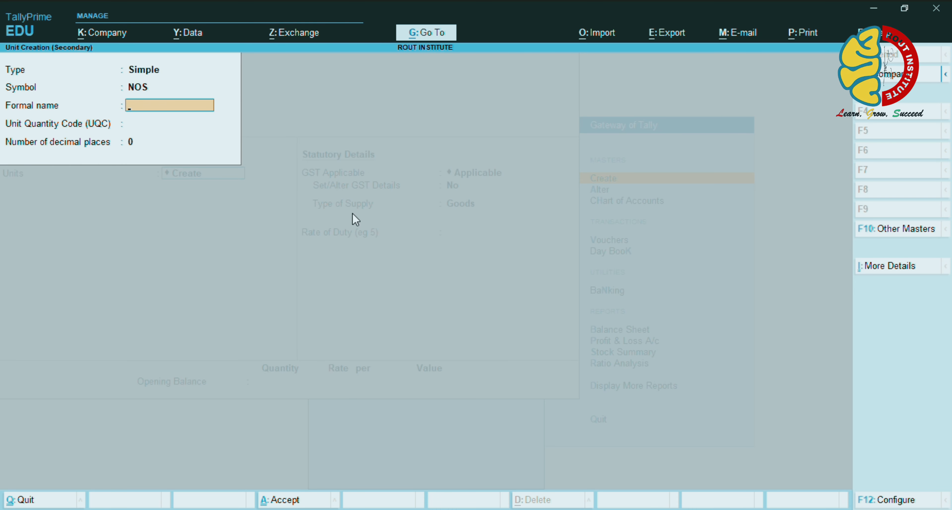
pyautogui.write('NUMBERS')
pyautogui.press('Return')
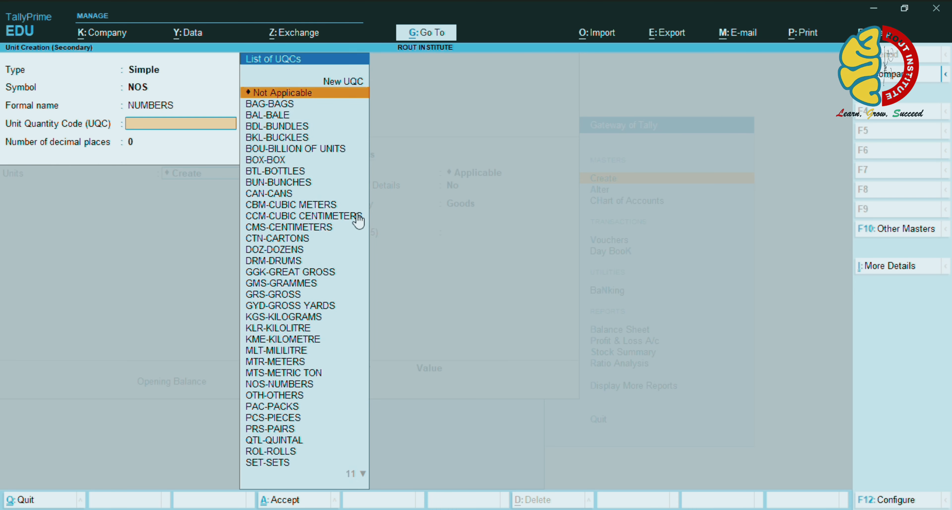
pyautogui.write('NUM')
pyautogui.press('Return')
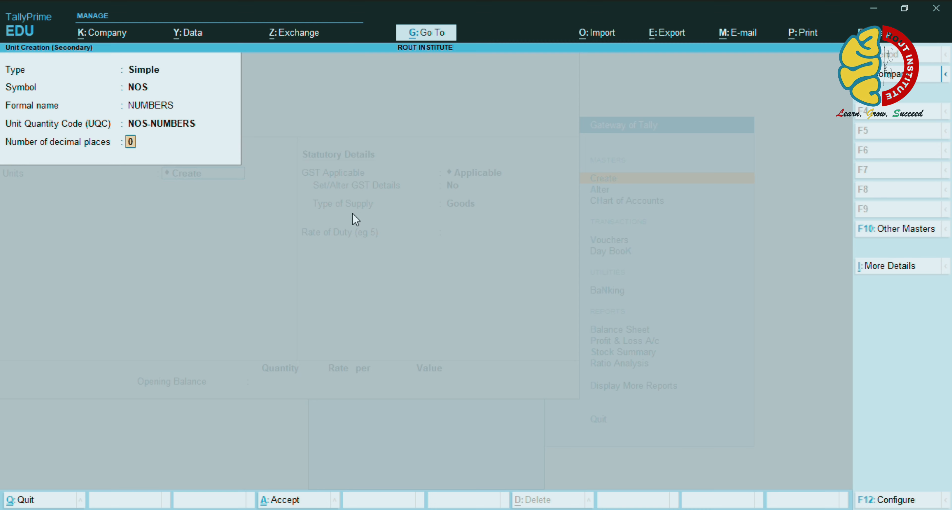
pyautogui.press('Return')
# Enable KITKAT's GST details, save the item, and exit the blank item form
pyautogui.press('Return')
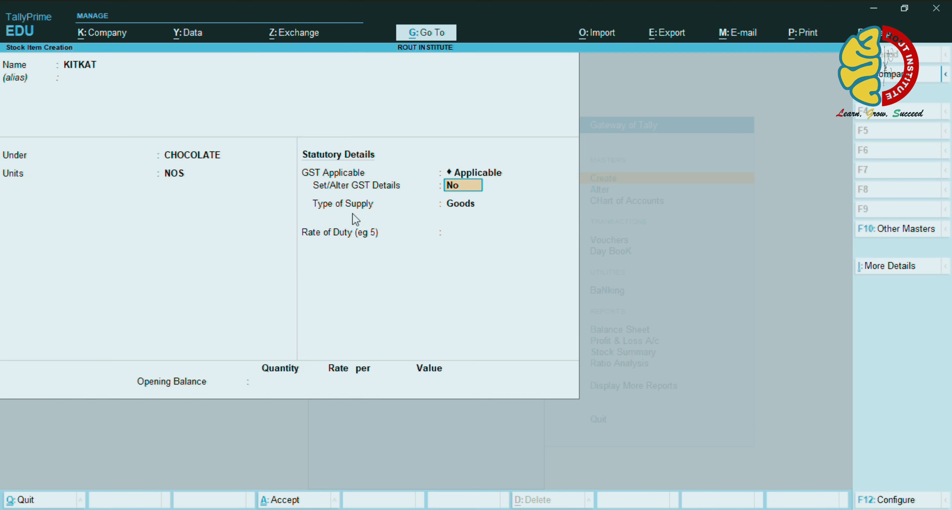
pyautogui.write('Y')
pyautogui.press('Return')
pyautogui.hotkey('ctrl', 'a')
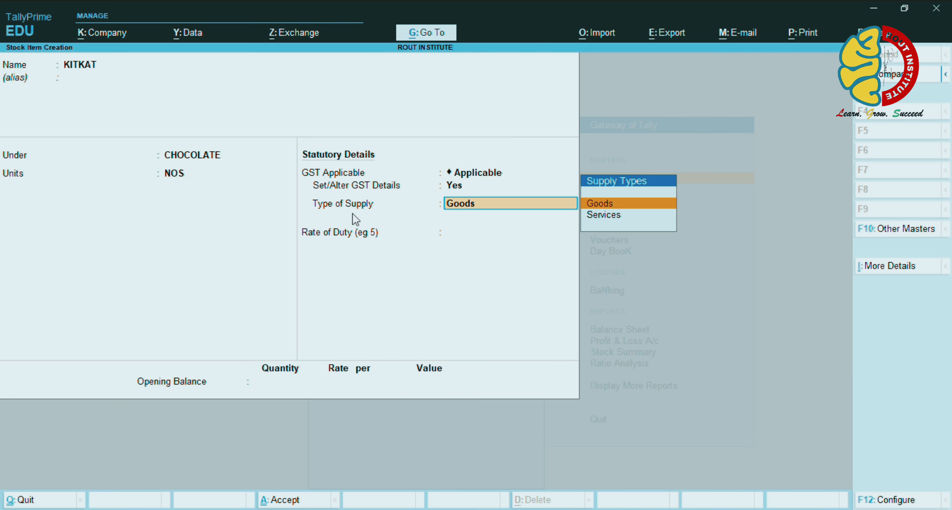
pyautogui.press('ctrl')
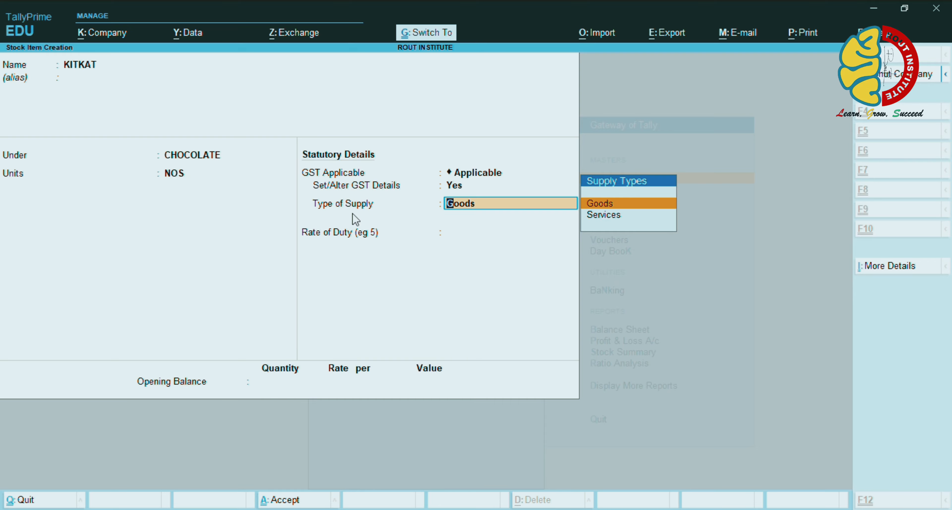
pyautogui.hotkey('ctrl', 'a')
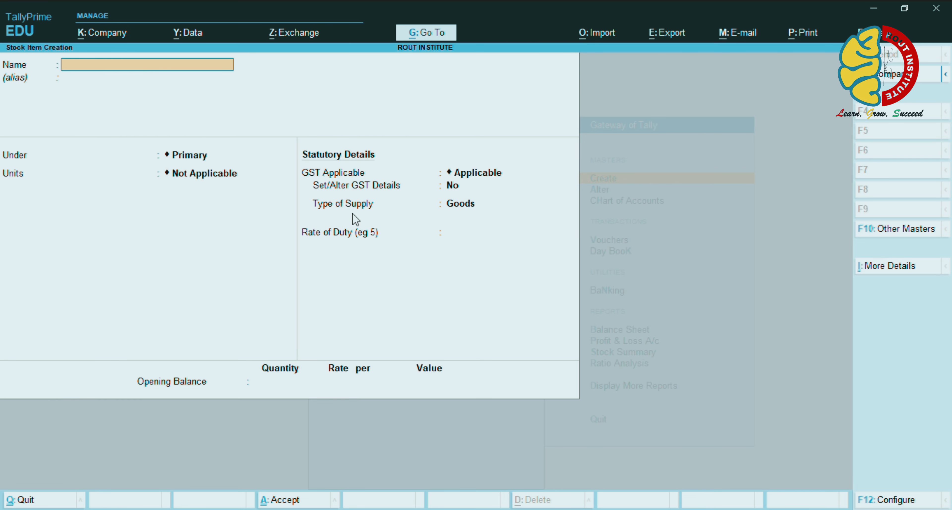
pyautogui.hotkey('ctrl', 'q')
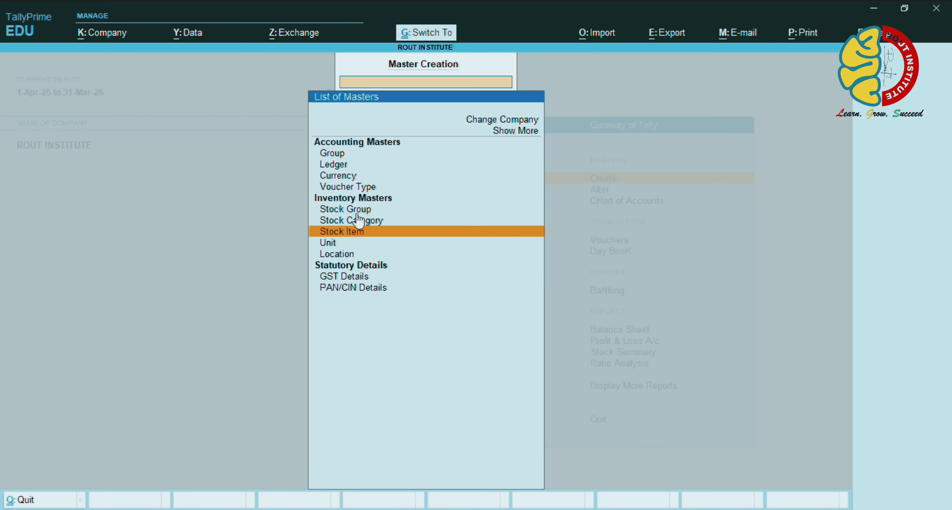
# Start an Item Invoice sales voucher for the customer, using SALE as the sales ledger
pyautogui.hotkey('ctrl', 'q')
pyautogui.press('v')
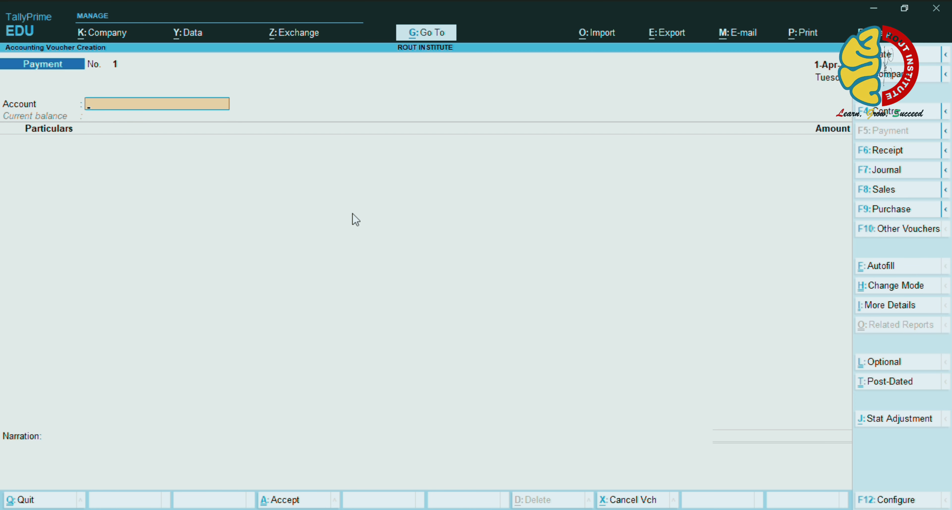
pyautogui.press('F8')
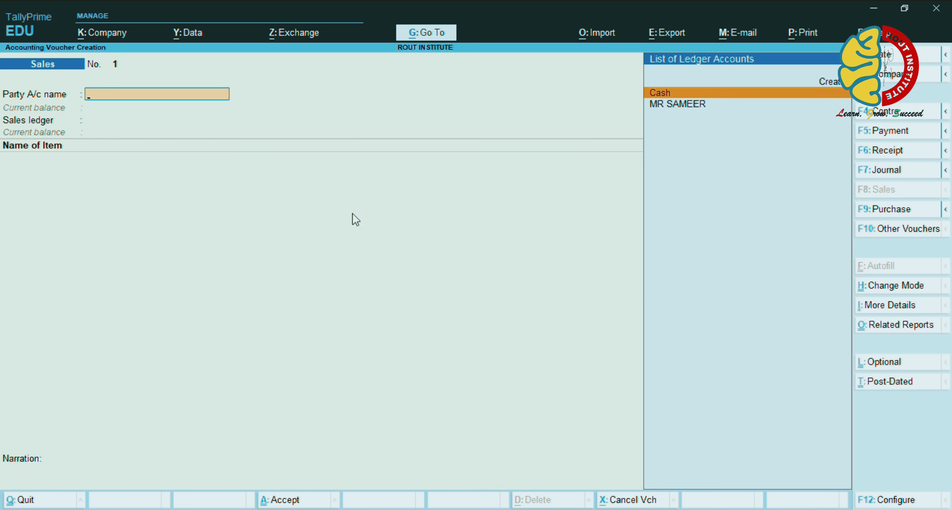
pyautogui.hotkey('ctrl', 'h')
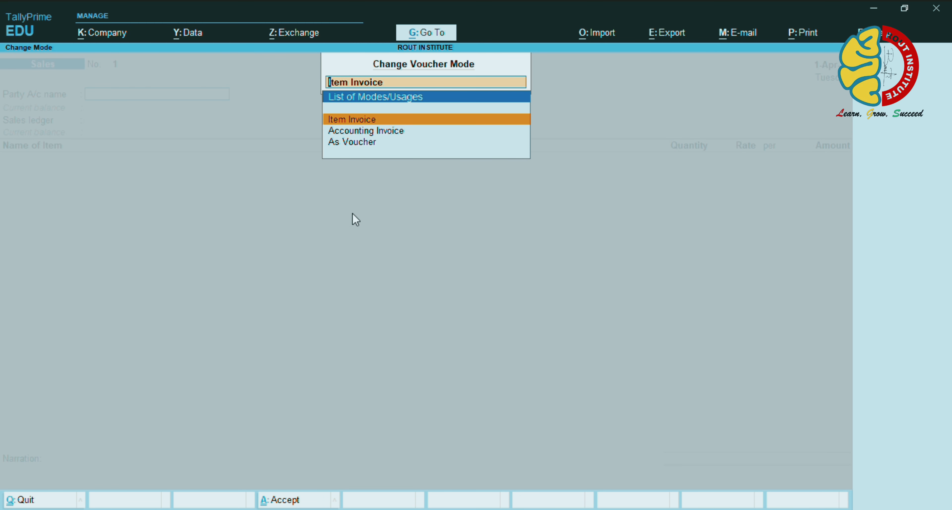
pyautogui.press('Return')
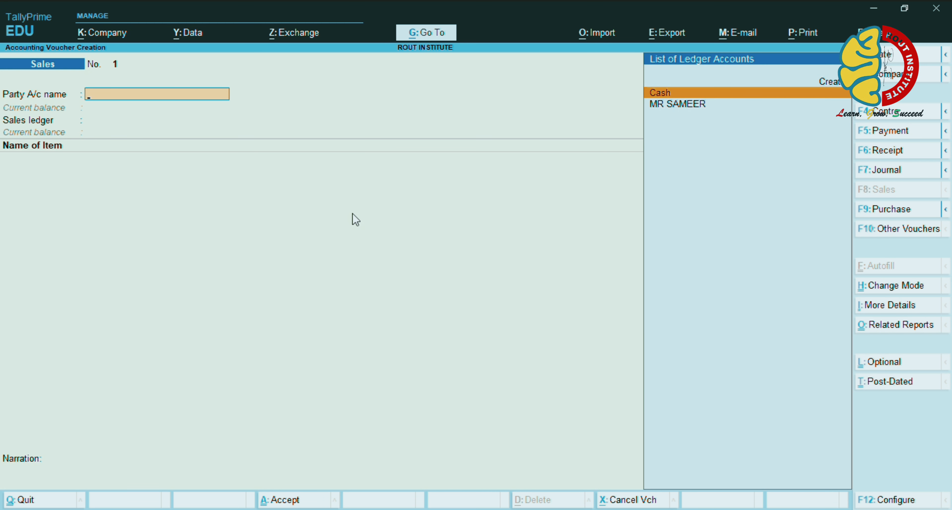
pyautogui.press('Down')
pyautogui.press('Return')
pyautogui.hotkey('ctrl', 'a')
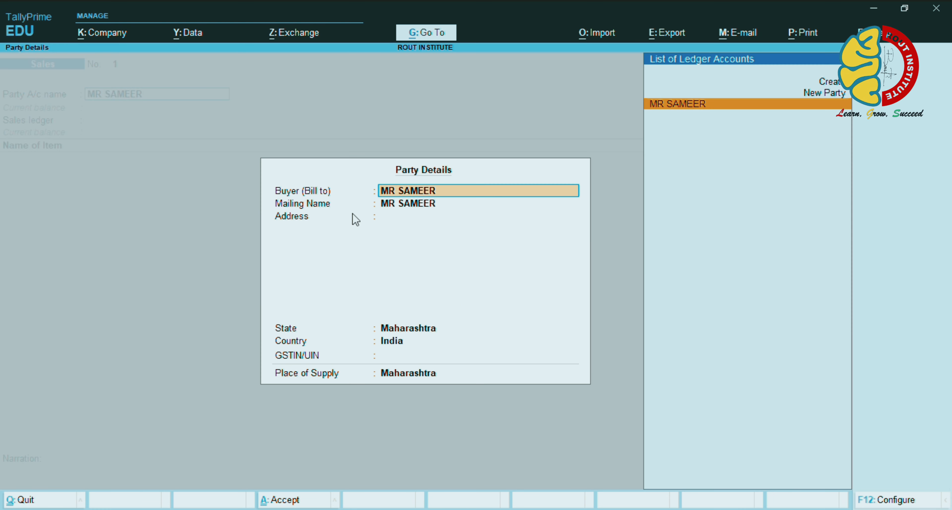
pyautogui.hotkey('ctrl', 'a')
pyautogui.press('Return')
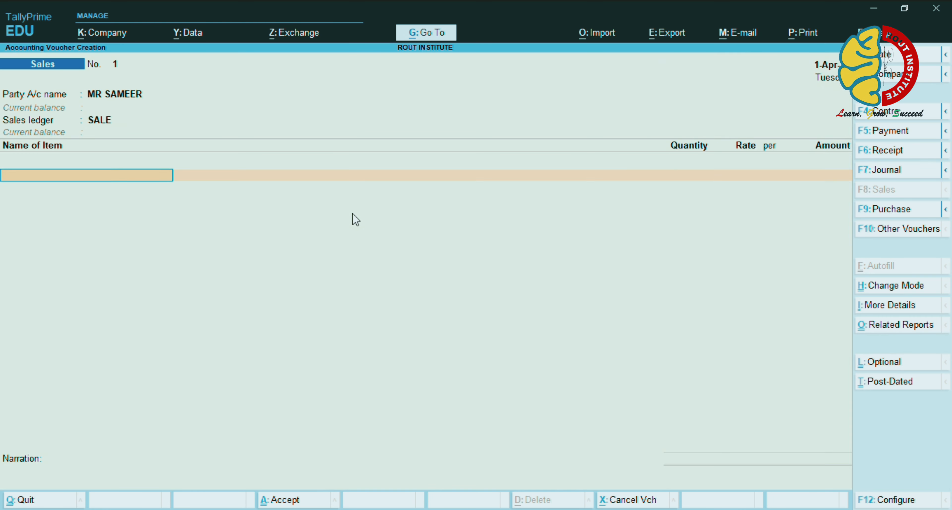
# Add T-SHIRT to the invoice: 50 PKT at 1,520 per PKT
pyautogui.write('T')
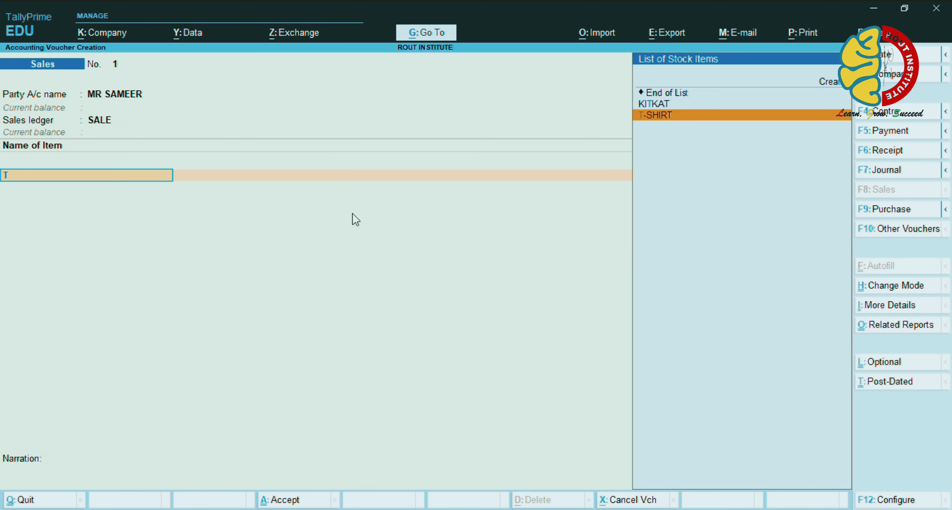
pyautogui.press('Return')
pyautogui.write('50')
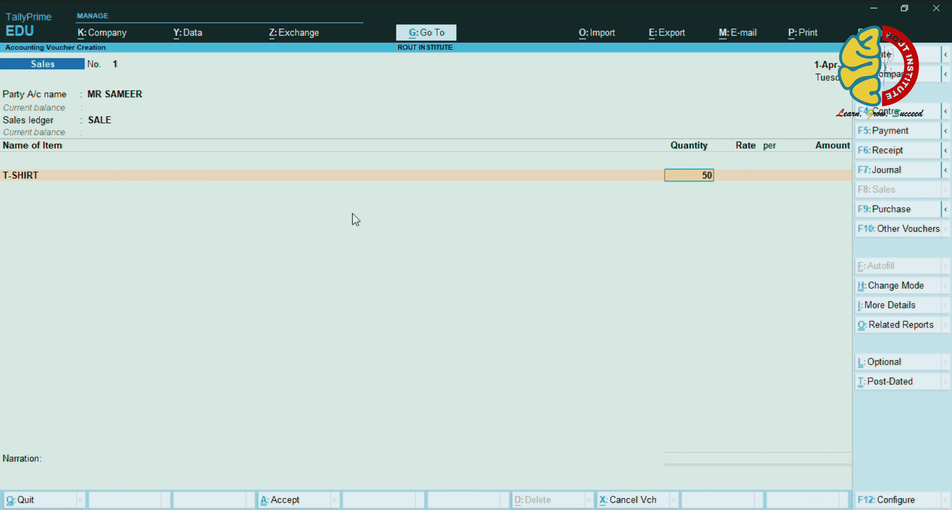
pyautogui.press('Return')
pyautogui.press('Return')
pyautogui.write('1')
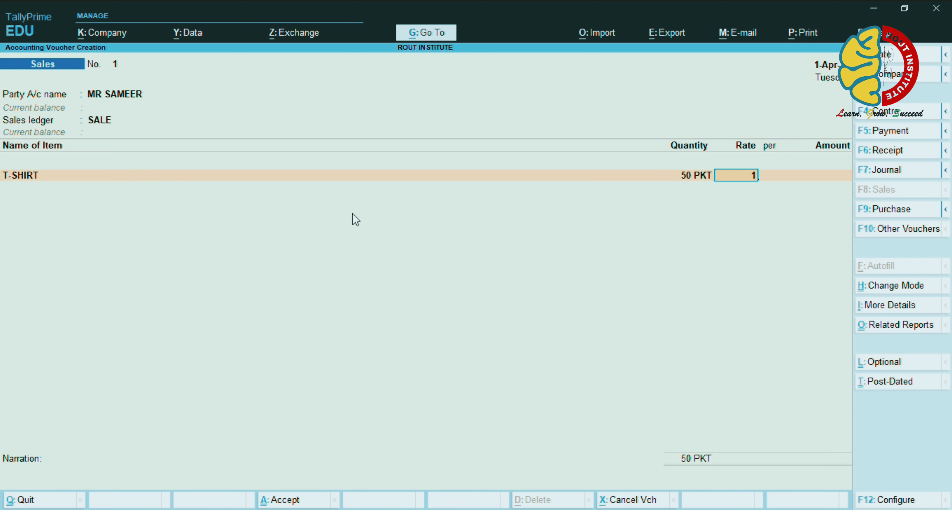
pyautogui.write(',520')
pyautogui.press('Return')
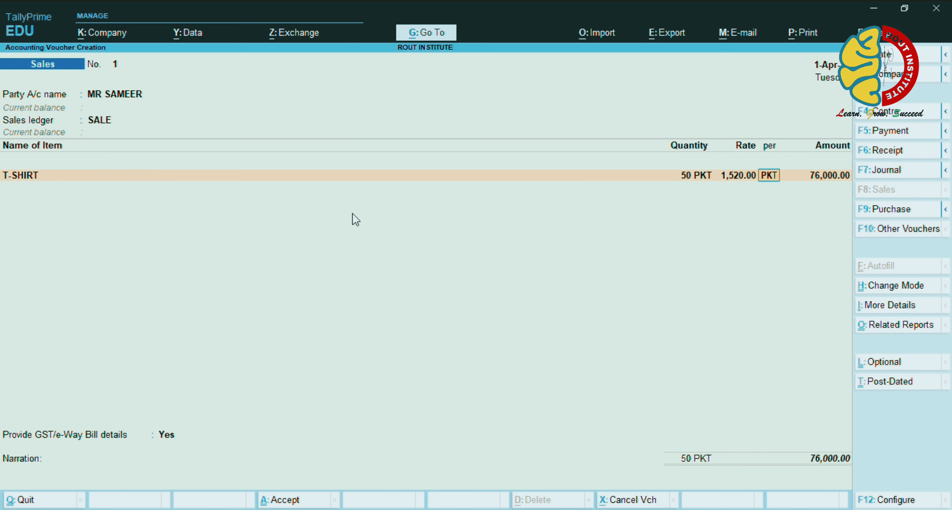
pyautogui.press('Return')
pyautogui.press('Return')
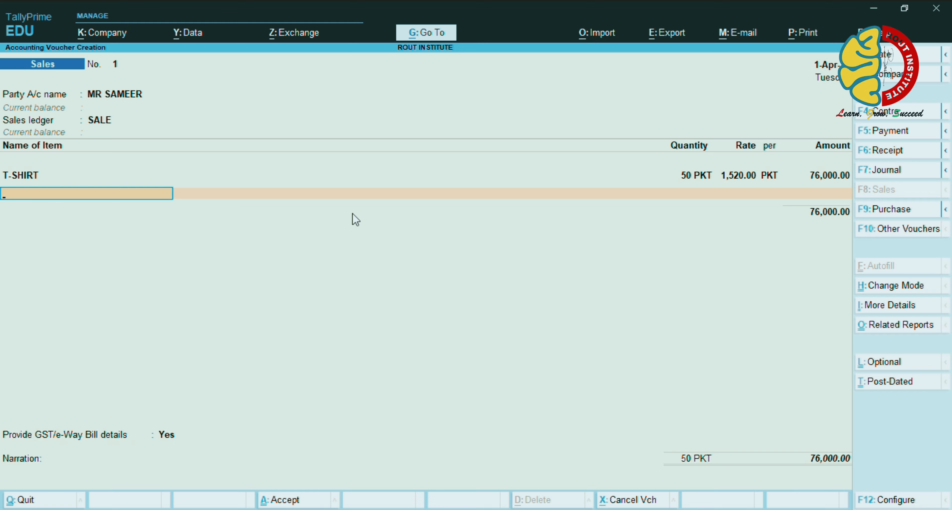
# Add KITKAT as the second item: 50 NOS at 500 each
pyautogui.write('k')
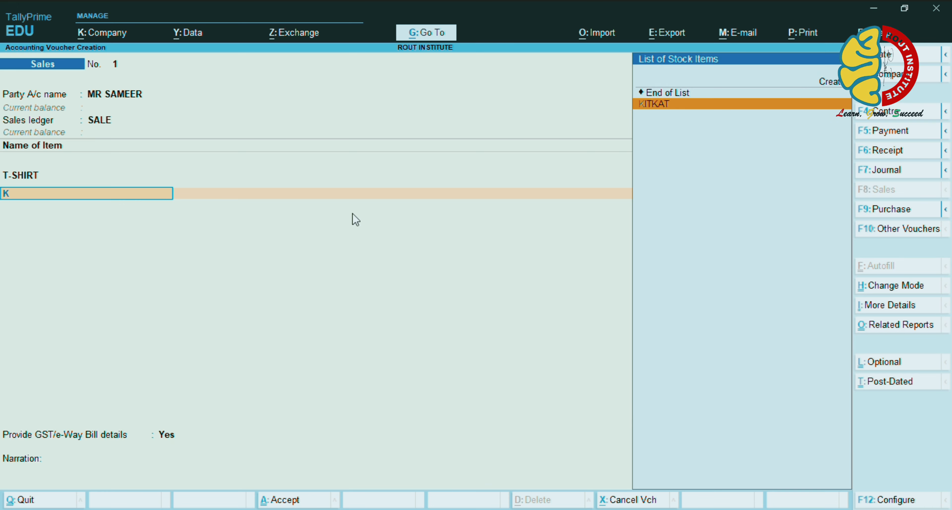
pyautogui.press('Return')
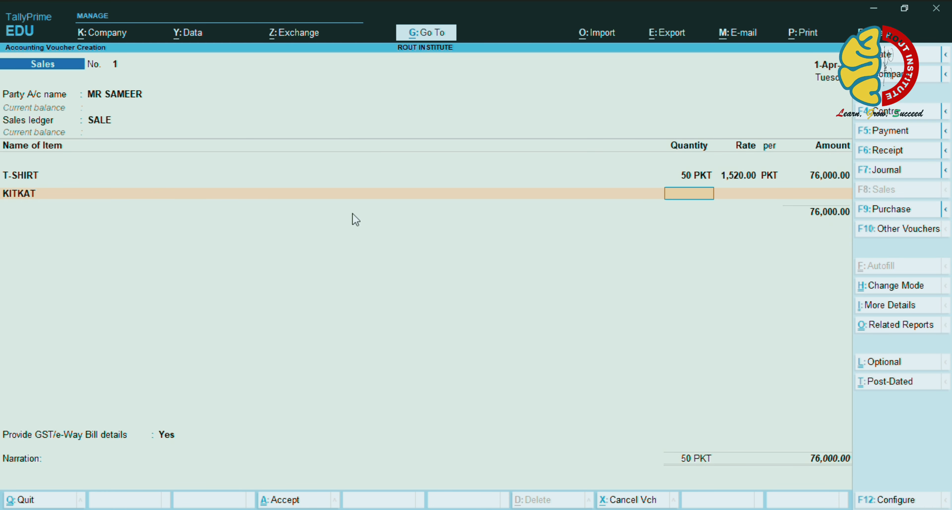
pyautogui.write('50')
pyautogui.press('Return')
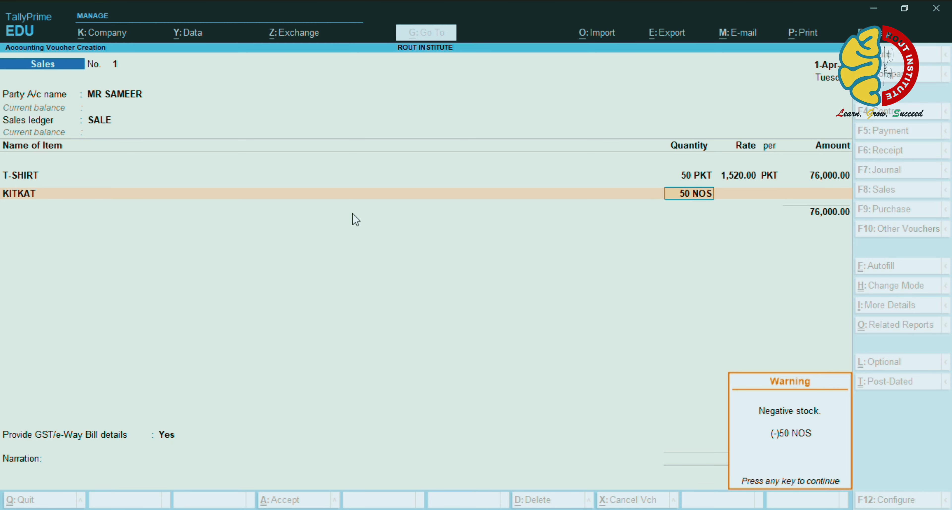
pyautogui.press('Return')
pyautogui.write('500')
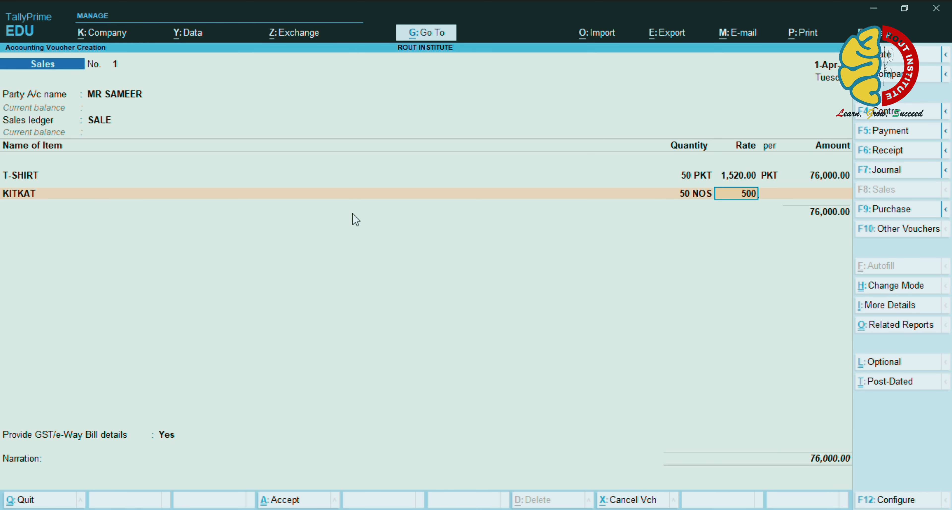
pyautogui.press('Return')
pyautogui.press('Return')
pyautogui.press('Return')
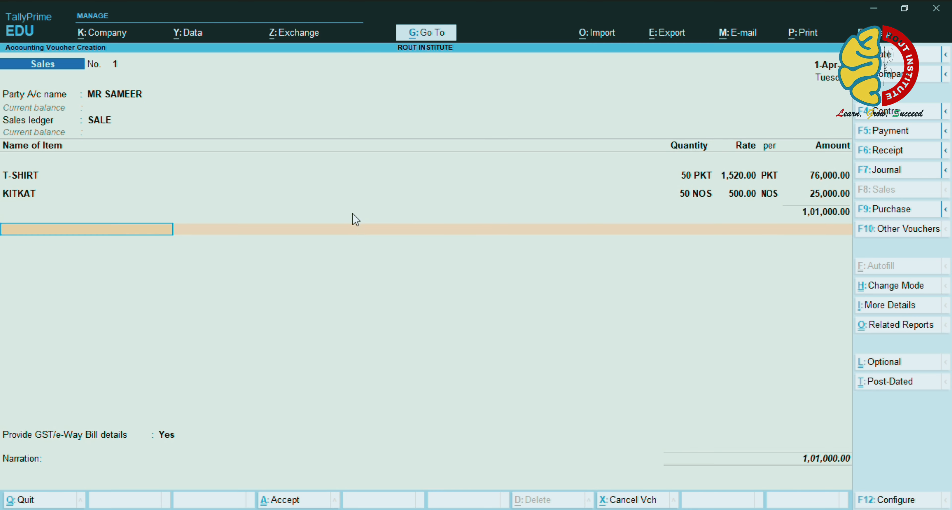
# Leave the GST/e-Way Bill details blank, set the bill On Account, and add an item-sale narration
pyautogui.press('Return')
pyautogui.press('Return')
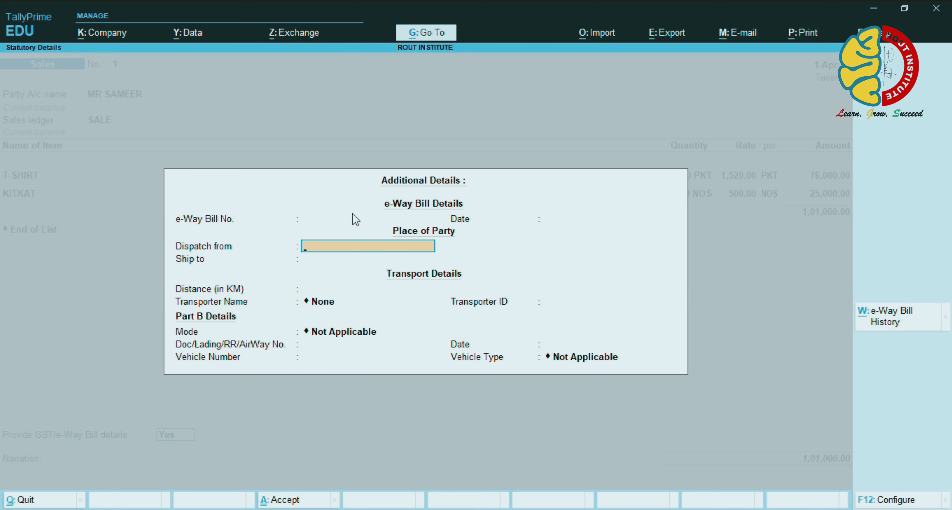
pyautogui.press('Return')
pyautogui.press('Return')
pyautogui.press('Return')
pyautogui.press('Return')
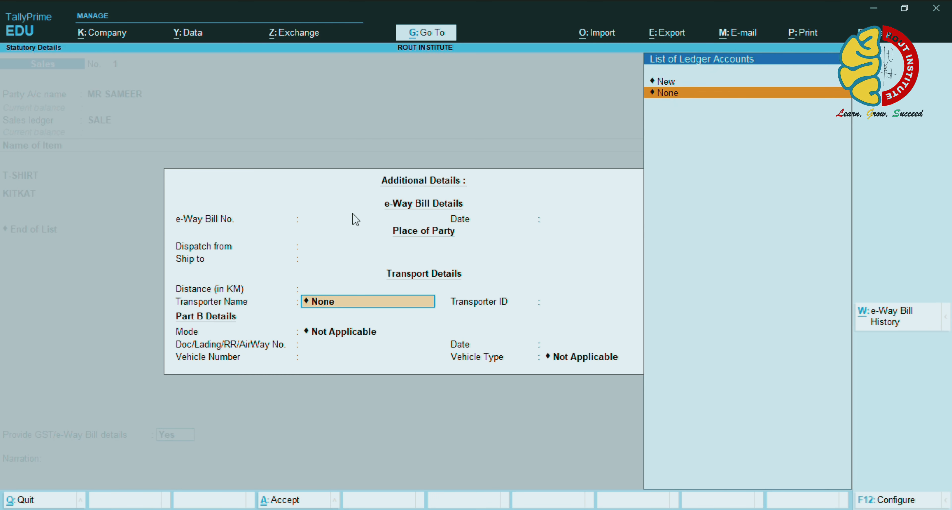
pyautogui.press('Return')
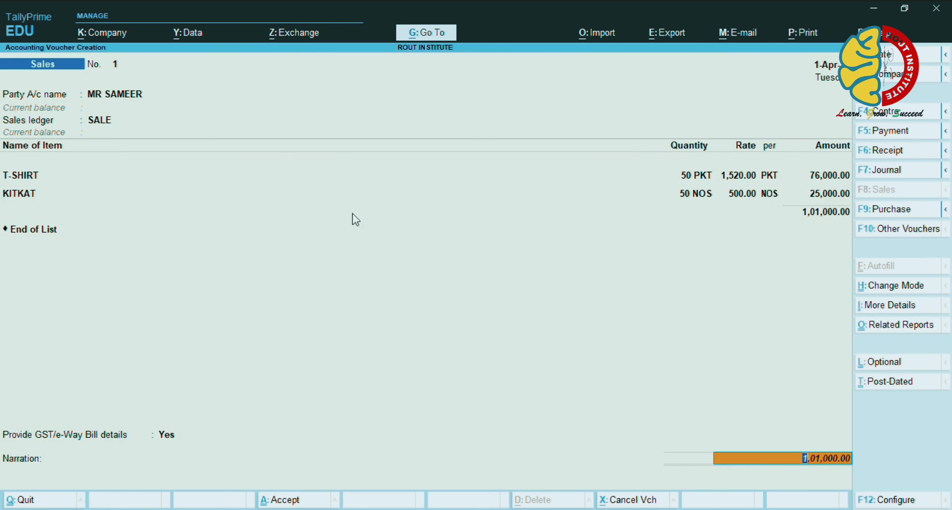
pyautogui.press('Return')
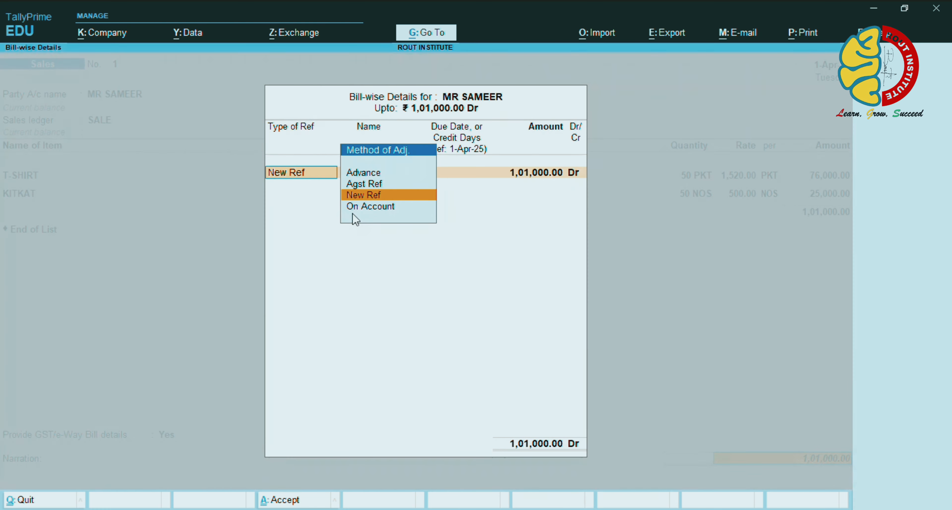
pyautogui.press('Down')
pyautogui.press('Return')
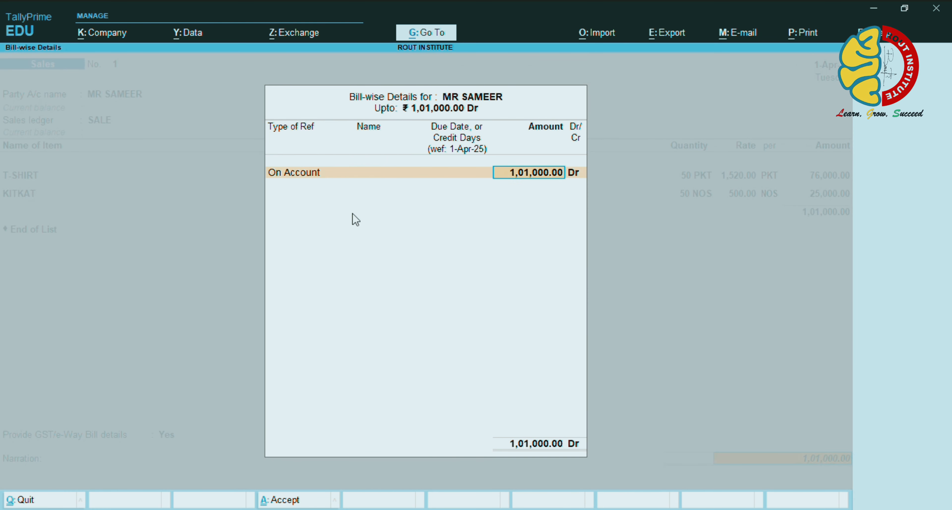
pyautogui.press('Return')
pyautogui.press('Return')
pyautogui.write('BEING')
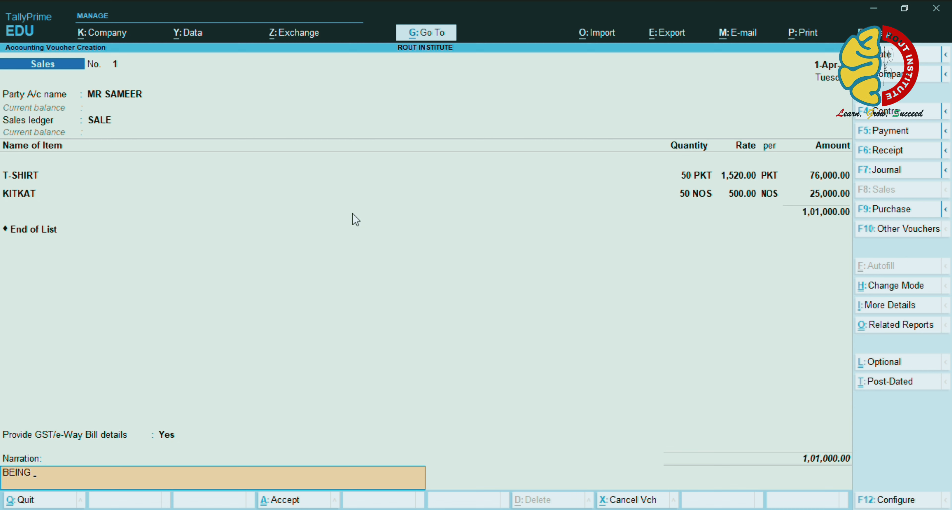
pyautogui.write(' ITEM SALE TO MR SAMEER')
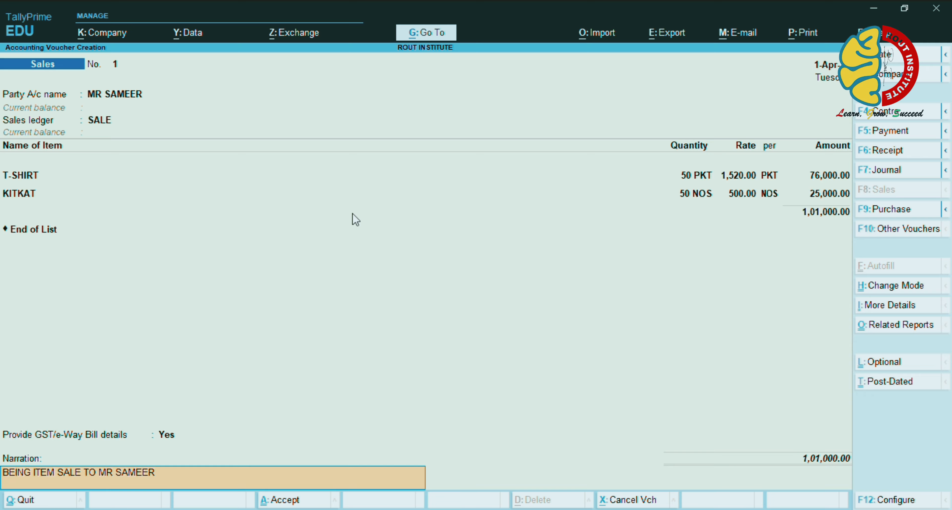
# Save the sales invoice without generating an e-Way Bill and return to the main menu
pyautogui.press('Return')
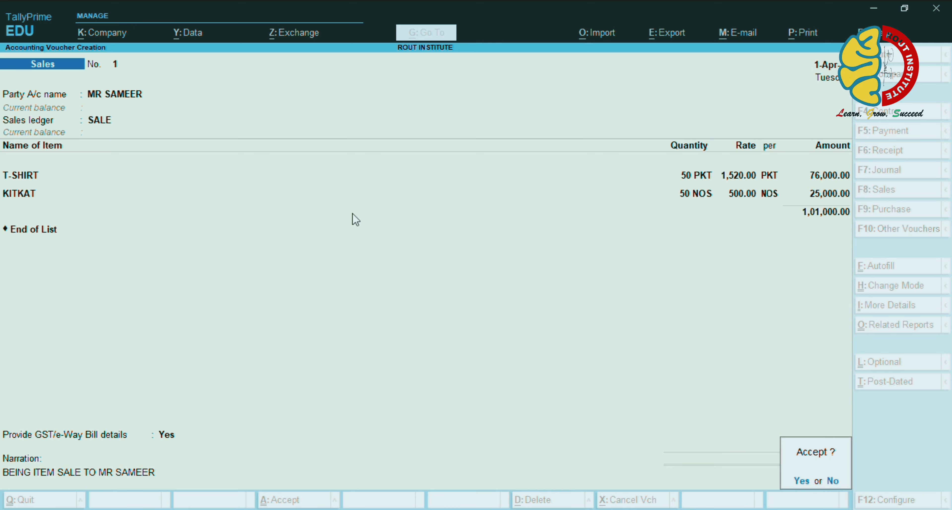
pyautogui.press('Return')
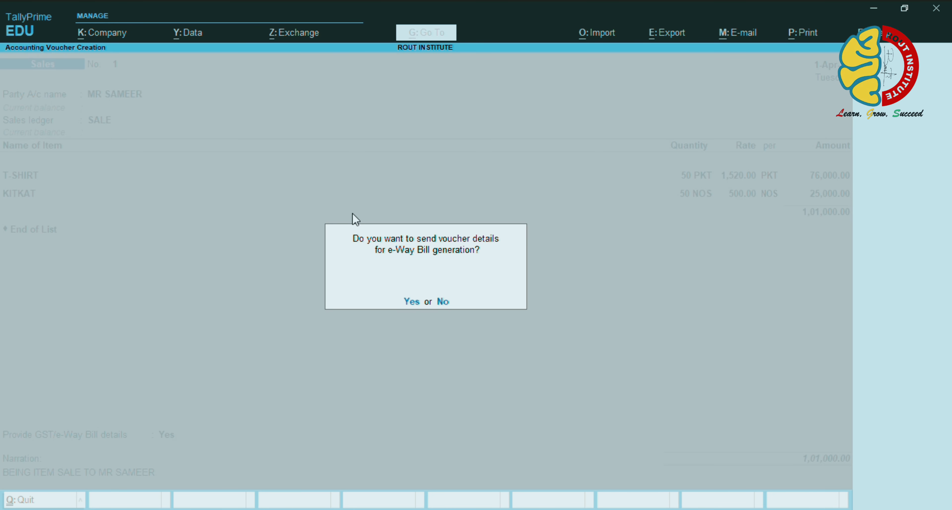
pyautogui.press('Return')
pyautogui.press('Return')
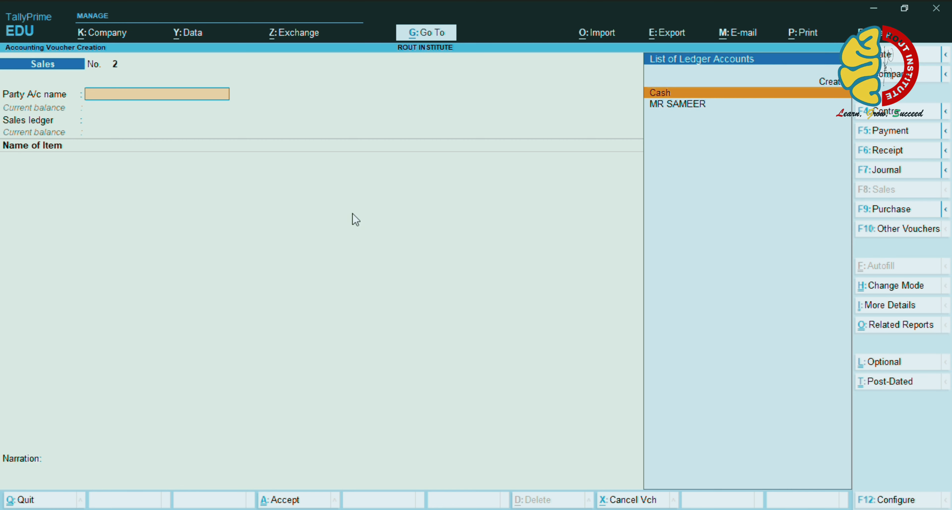
pyautogui.press('ctrl')
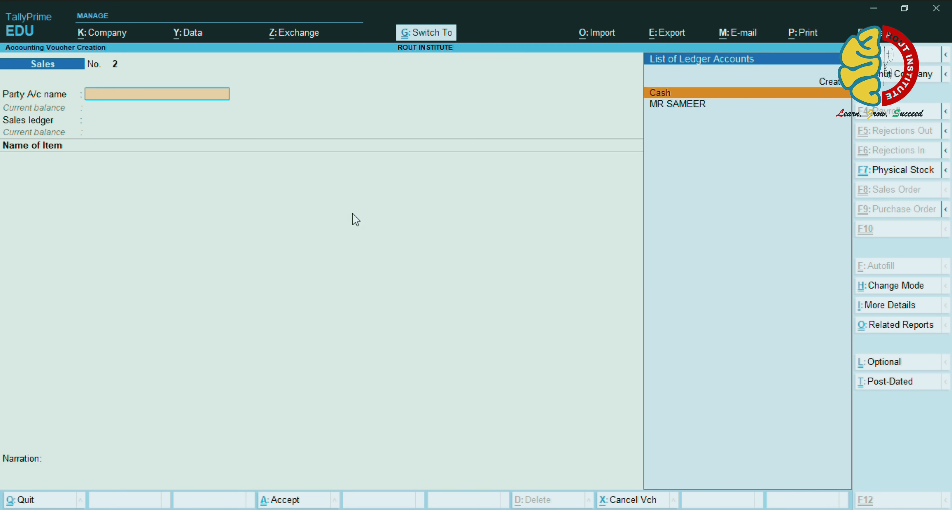
pyautogui.hotkey('ctrl', 'q')
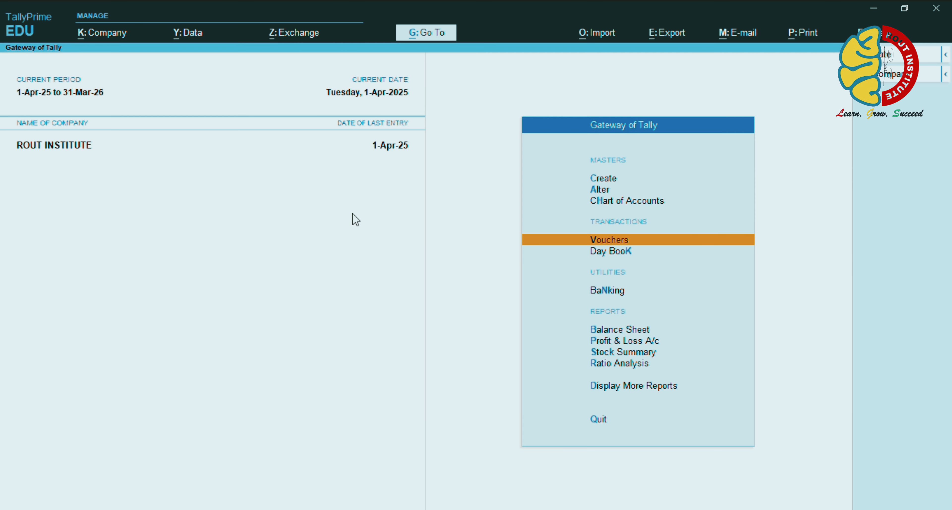
# Open the GST Rate Setup report under More Reports > GST Reports
pyautogui.press('Down')
pyautogui.press('Down')
pyautogui.press('Down')
pyautogui.press('Down')
pyautogui.press('Down')
pyautogui.press('Down')
pyautogui.press('Down')
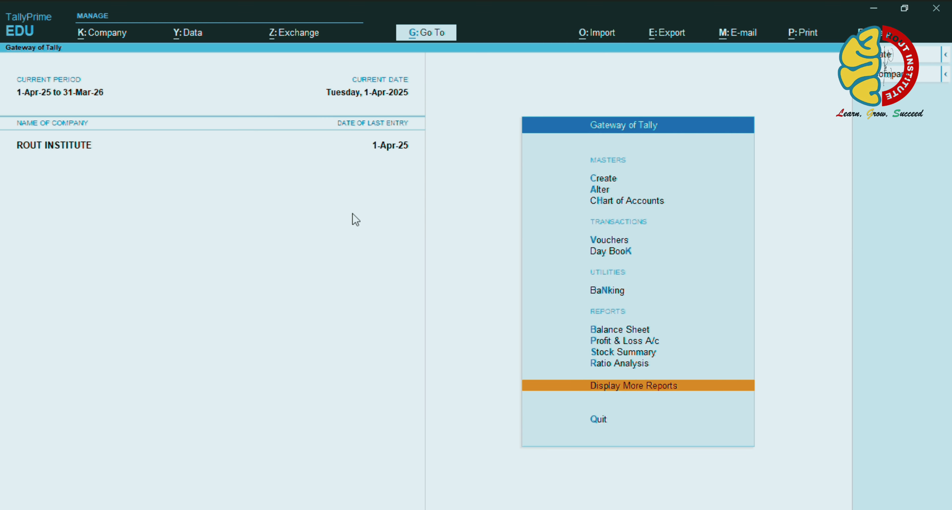
pyautogui.press('Return')
pyautogui.press('Down')
pyautogui.press('Down')
pyautogui.press('Down')
pyautogui.press('Down')
pyautogui.press('Down')
pyautogui.press('Down')
pyautogui.press('Down')
pyautogui.press('Down')
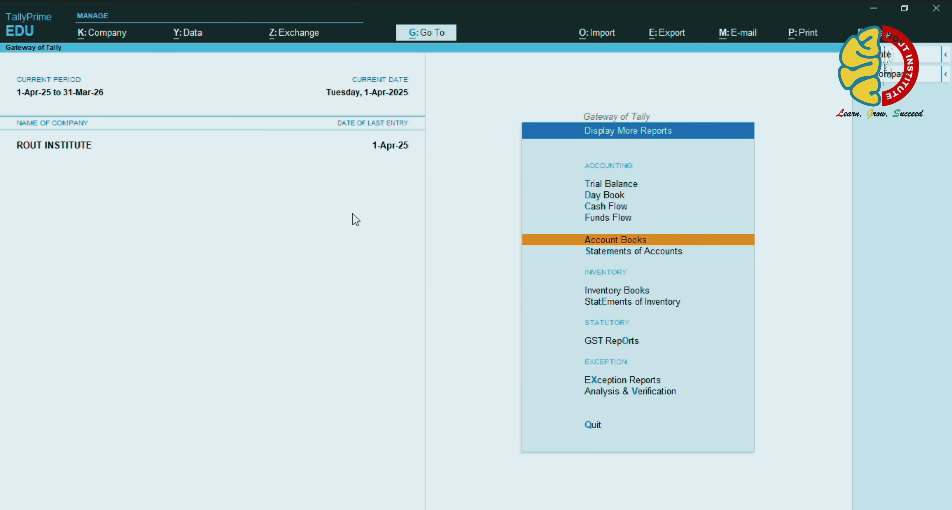
pyautogui.press('Return')
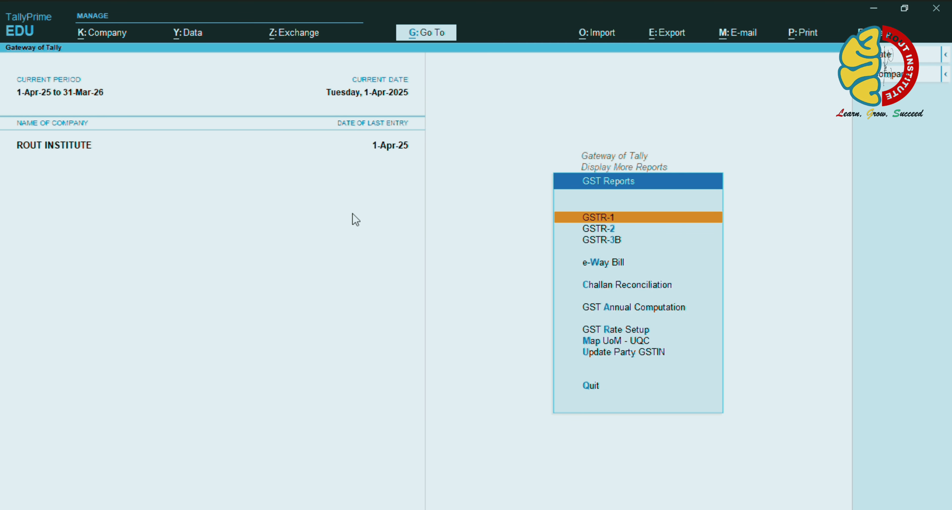
pyautogui.press('Down')
pyautogui.press('Down')
pyautogui.press('Down')
pyautogui.press('Down')
pyautogui.press('Down')
pyautogui.press('Down')
pyautogui.press('Down')
pyautogui.press('Up')
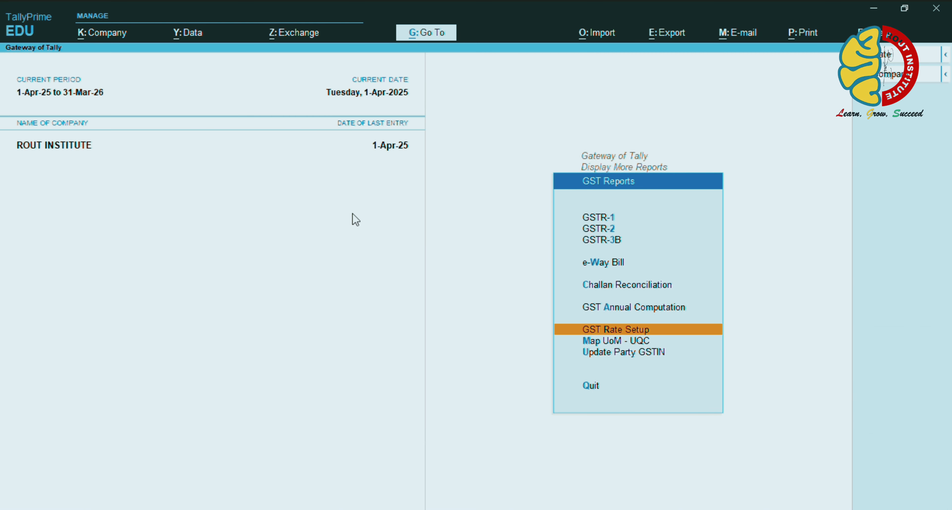
pyautogui.press('Return')
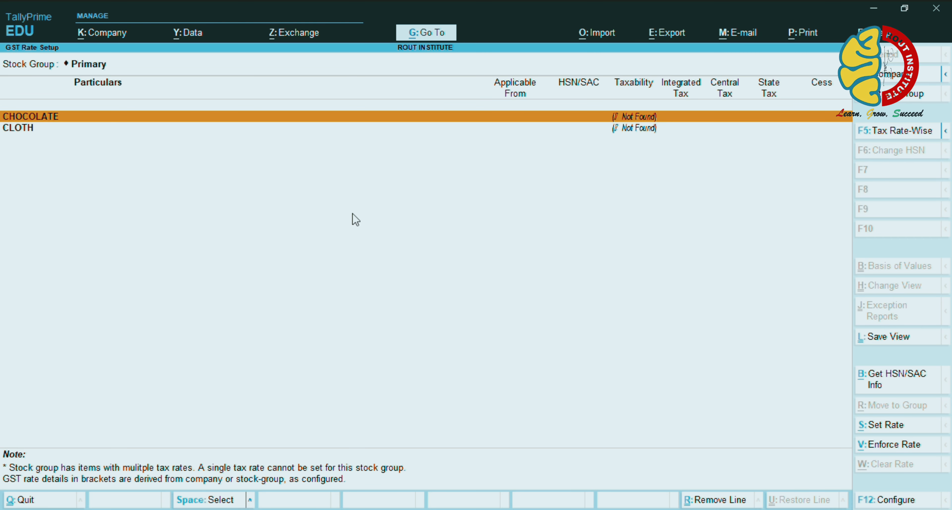
# Mark CHOCOLATE as Taxable with 12% integrated tax and save its GST details
pyautogui.press('Return')
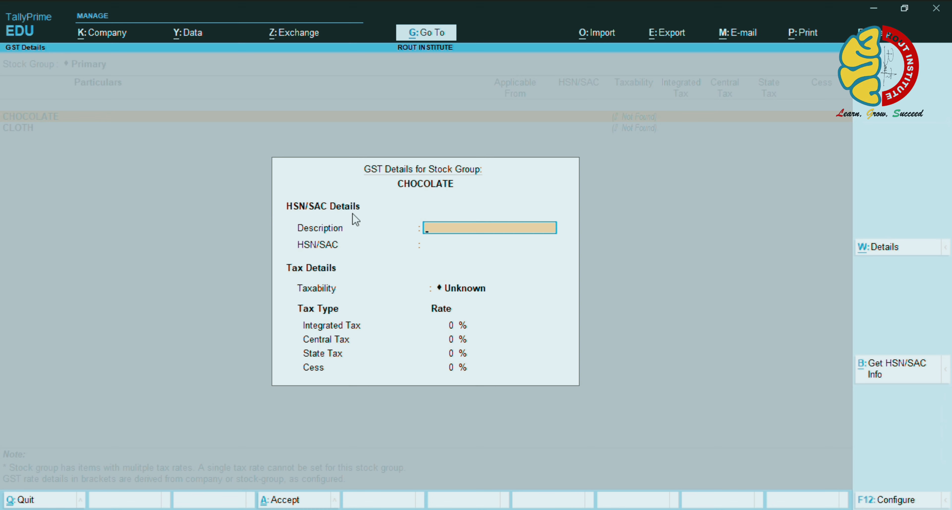
pyautogui.press('Return')
pyautogui.press('Return')
pyautogui.write('T')
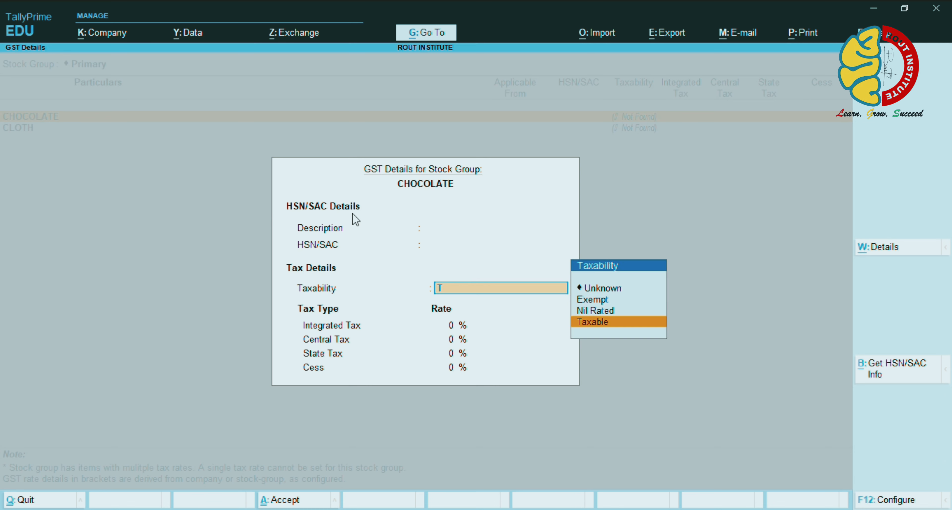
pyautogui.press('Return')
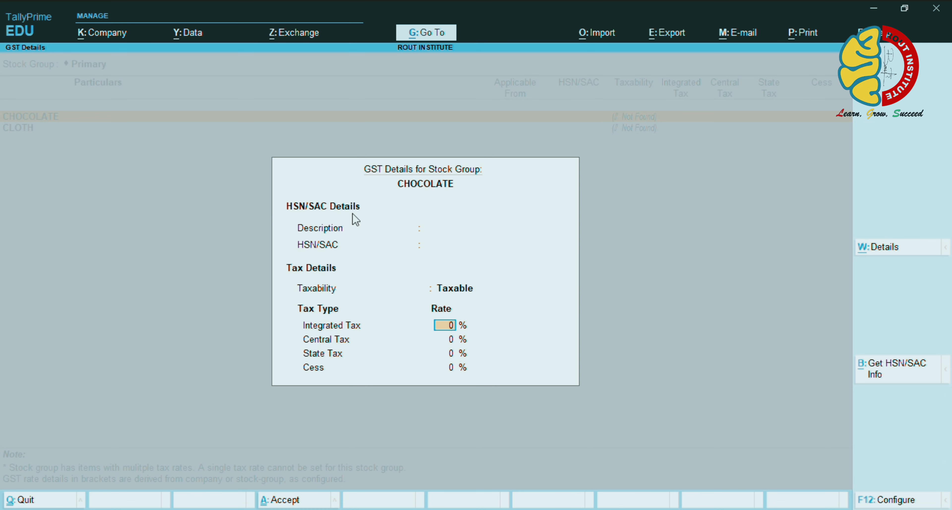
pyautogui.write('12')
pyautogui.press('Return')
pyautogui.press('ctrl')
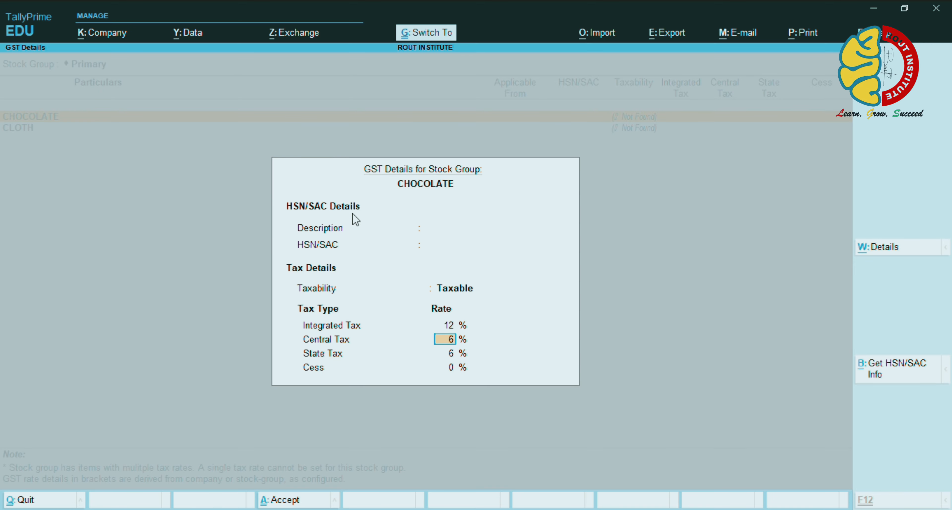
pyautogui.hotkey('ctrl', 'a')
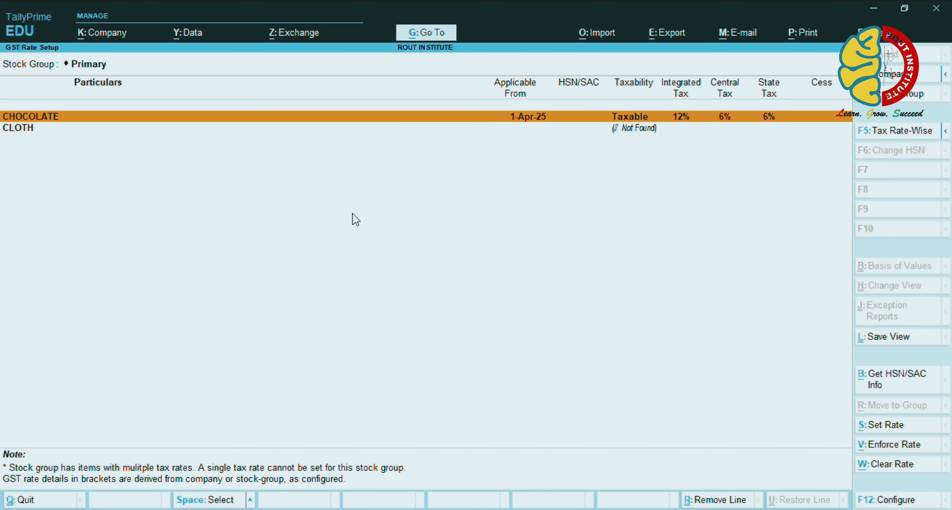
# Move to the CLOTH row, discarding an accidentally opened new stock group form
pyautogui.press('Down')
pyautogui.press('alt')
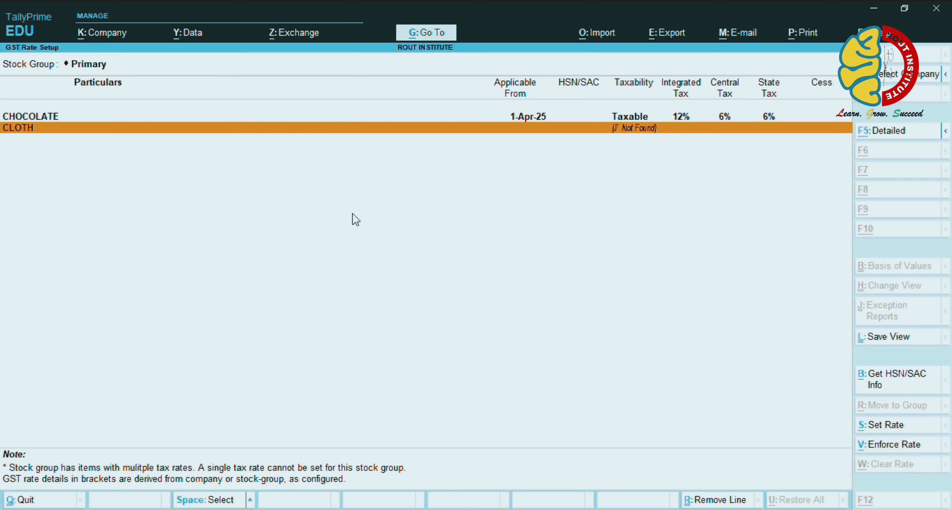
pyautogui.hotkey('alt', 'c')
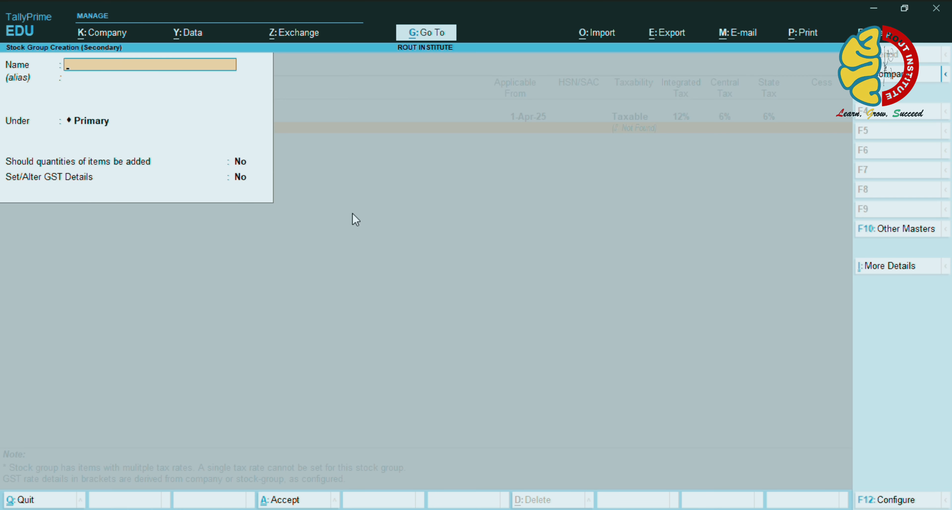
pyautogui.hotkey('ctrl', 'q')
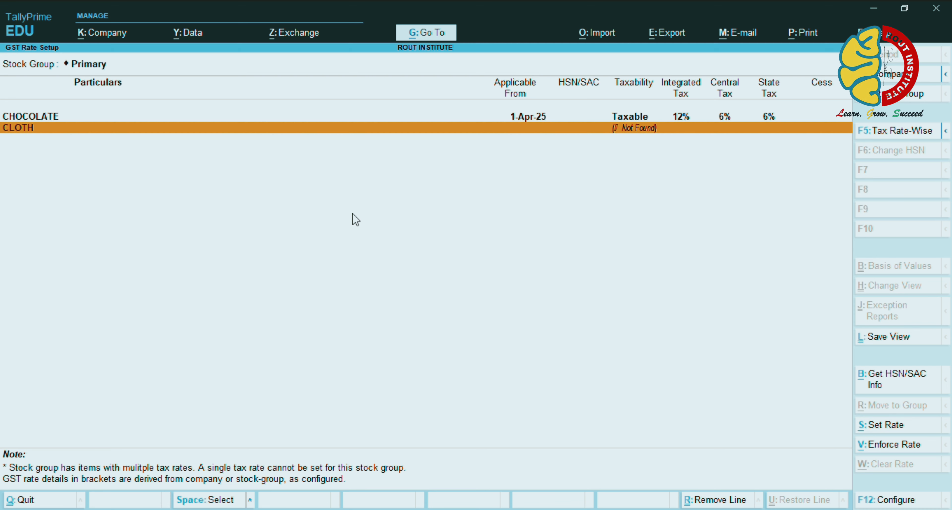
# Mark CLOTH as Taxable with 12% integrated tax and save it
pyautogui.press('Return')
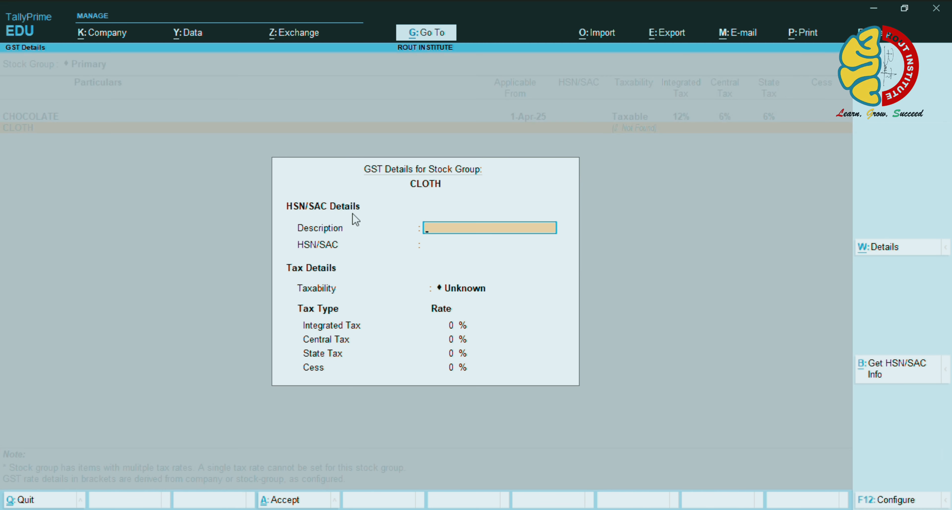
pyautogui.press('Return')
pyautogui.press('Return')
pyautogui.write('T')
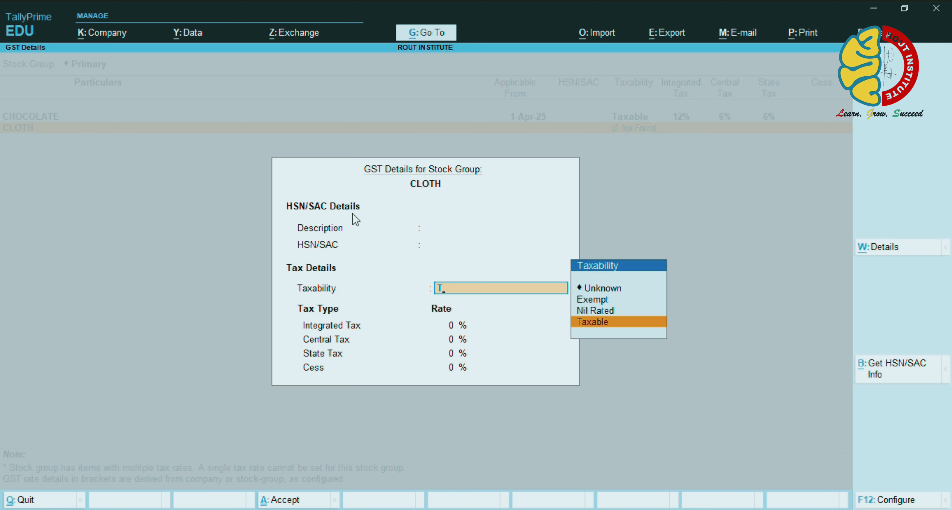
pyautogui.press('Return')
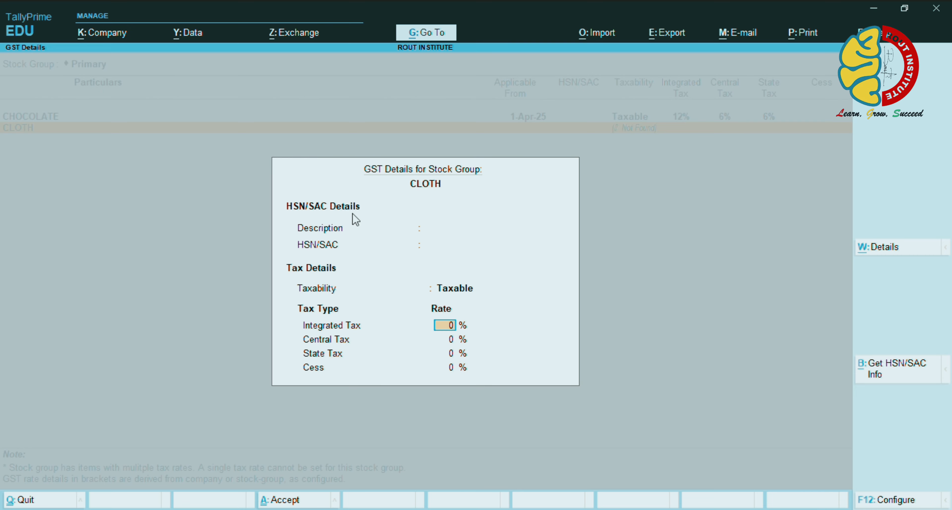
pyautogui.write('12')
pyautogui.press('Return')
pyautogui.press('Return')
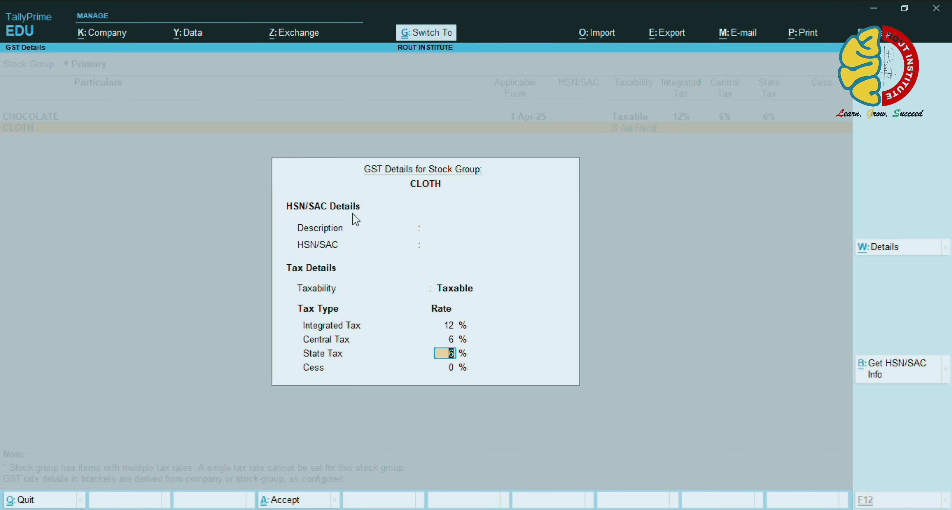
pyautogui.hotkey('ctrl', 'a')
# Change CHOCOLATE's integrated tax rate to 5%, save, and close the GST Rate Setup
pyautogui.press('Down')
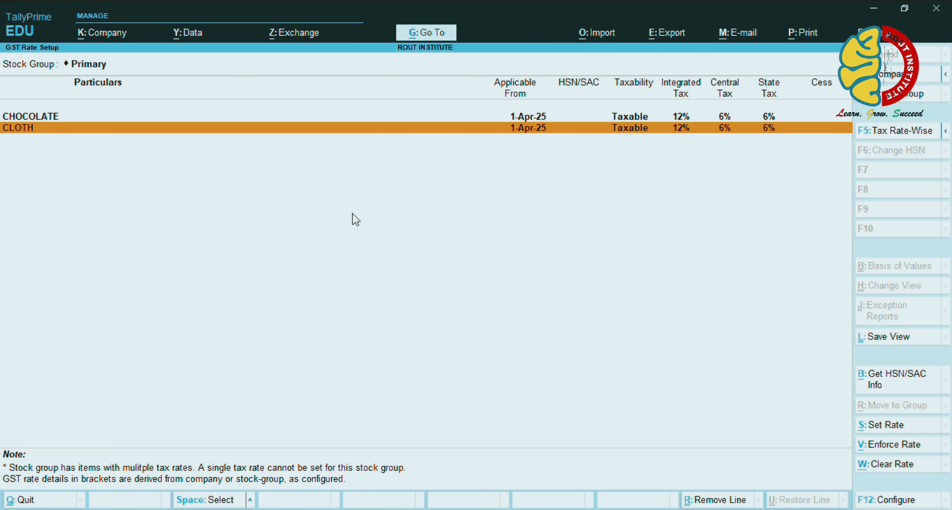
pyautogui.press('Up')
pyautogui.press('ctrl')
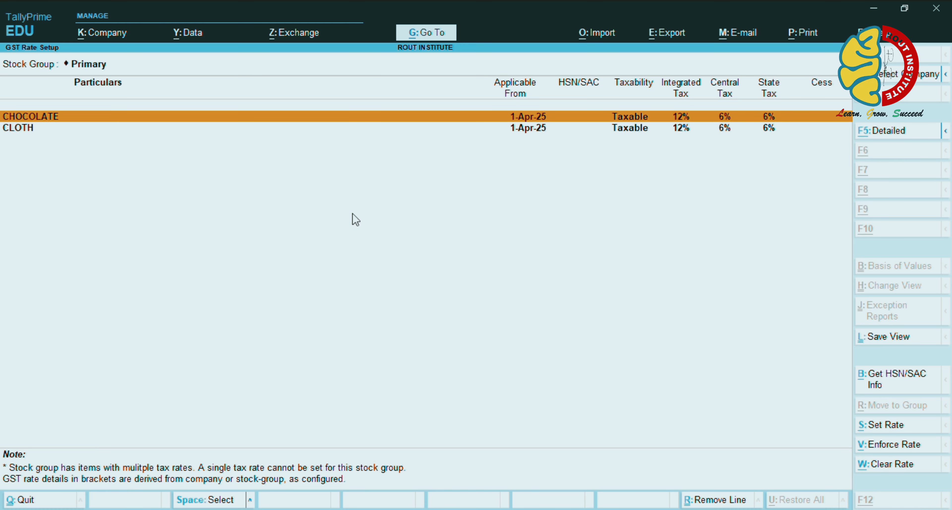
pyautogui.hotkey('ctrl', 'Return')
pyautogui.press('Return')
pyautogui.press('Return')
pyautogui.press('Return')
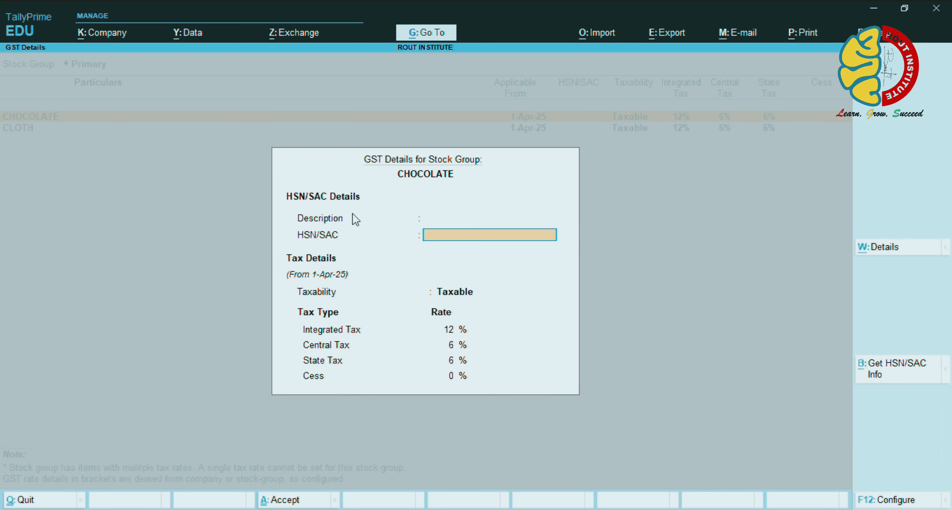
pyautogui.press('Up')
pyautogui.write('5')
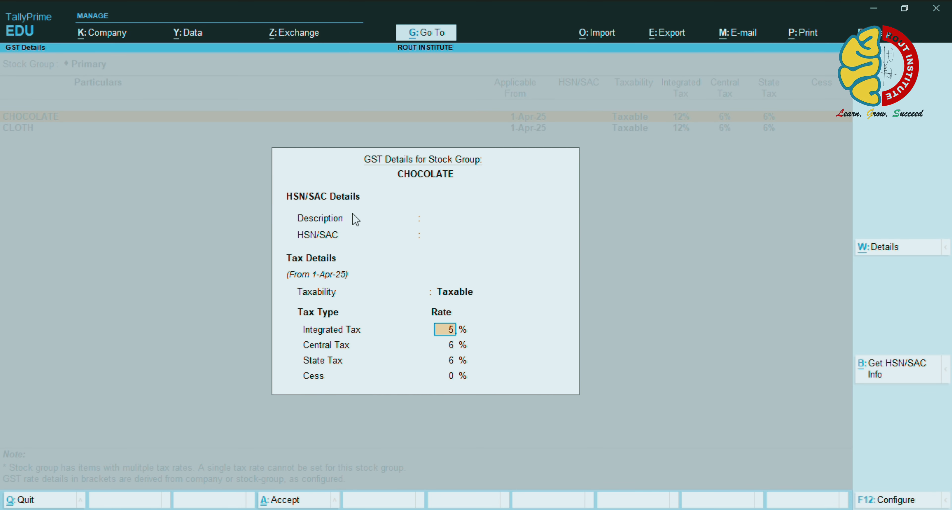
pyautogui.press('Return')
pyautogui.hotkey('ctrl', 'a')
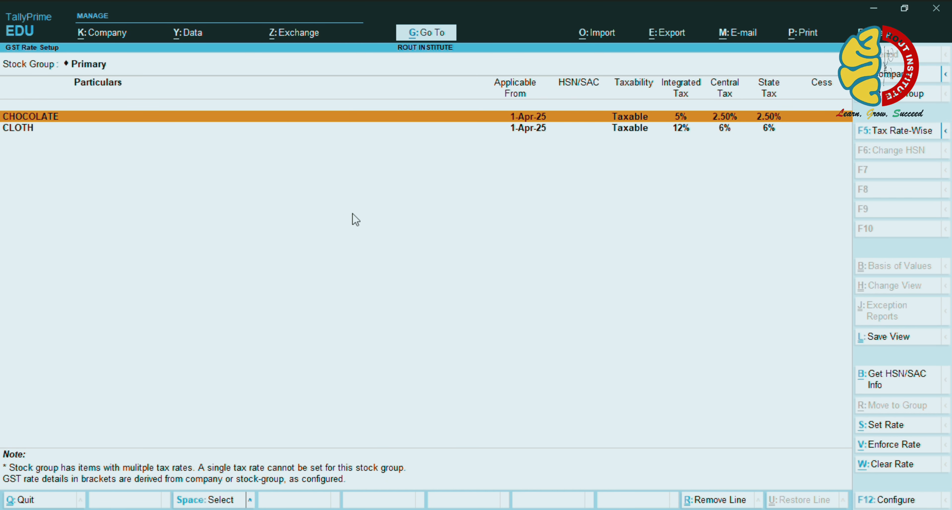
pyautogui.press('ctrl')
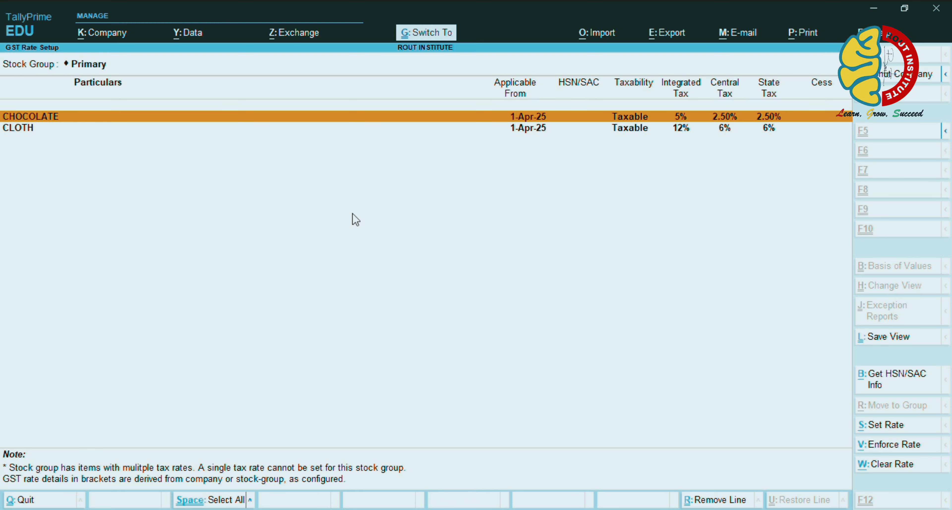
pyautogui.hotkey('ctrl', 'q')
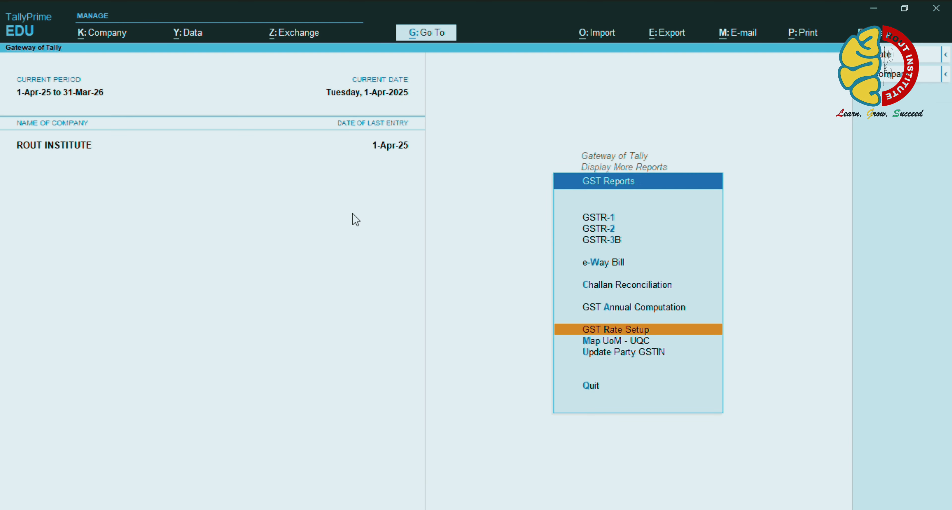
# Go to the Day Book and open the saved sales voucher for editing
pyautogui.hotkey('ctrl', 'q')
pyautogui.press('Escape')
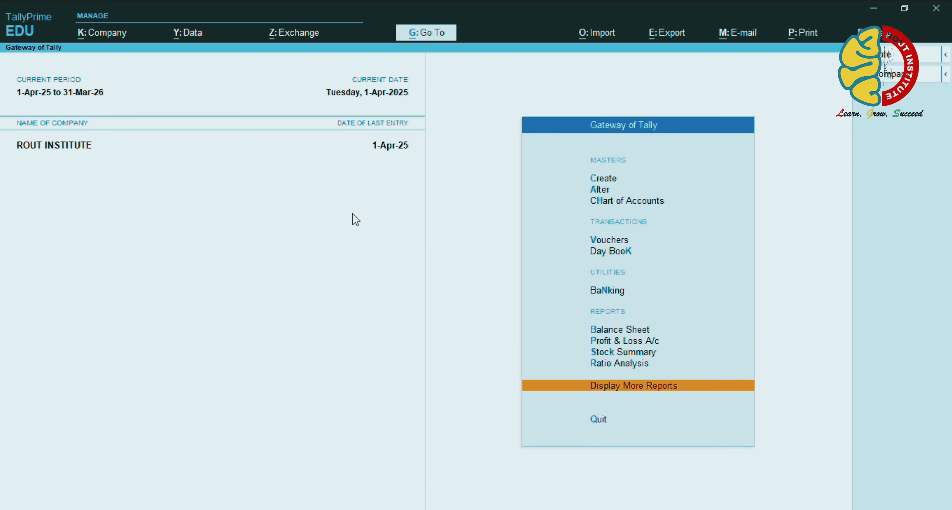
pyautogui.press('k')
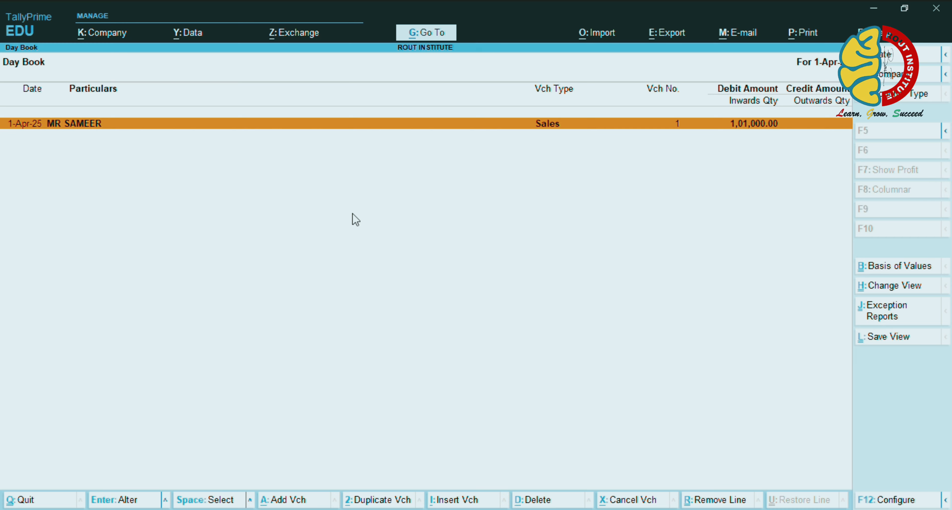
pyautogui.press('Escape')
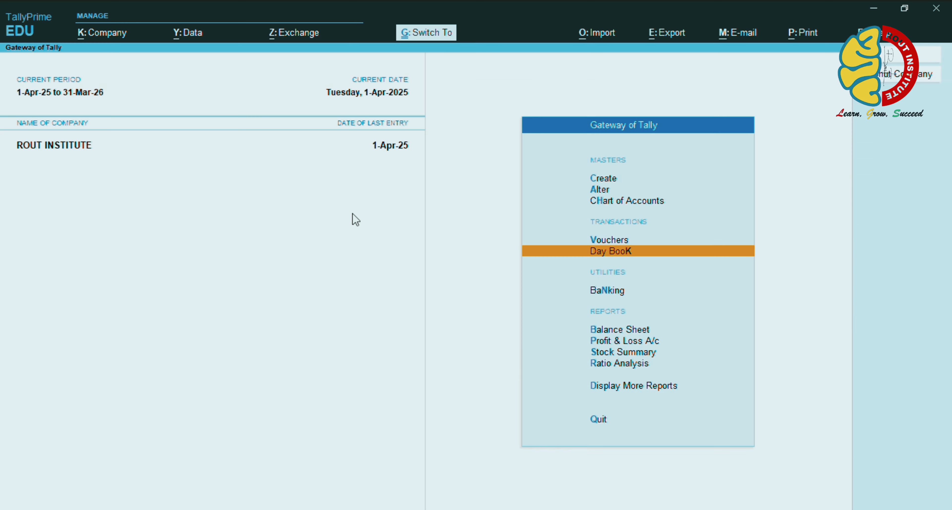
pyautogui.press('Return')
pyautogui.press('Return')
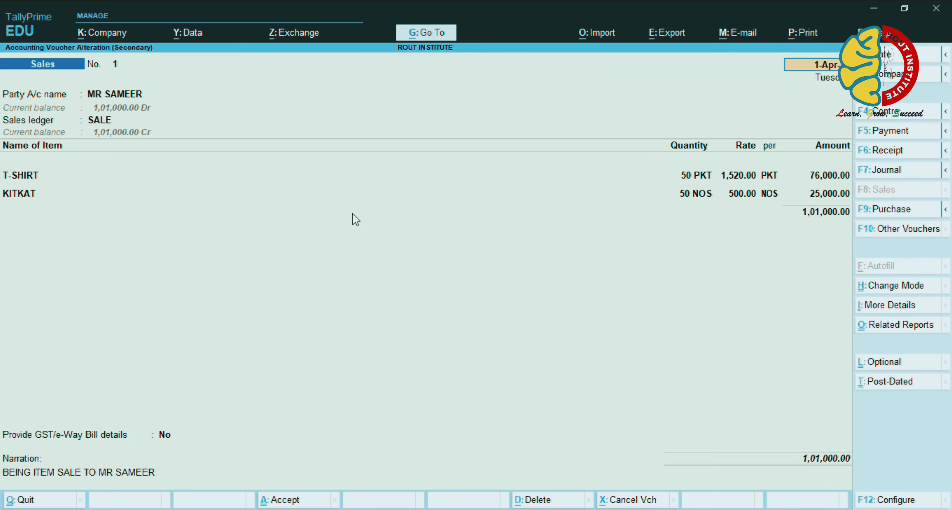
# Add CGST and SGST ledger rows to the voucher, 5,185.00 each
pyautogui.press('Return')
pyautogui.press('Return')
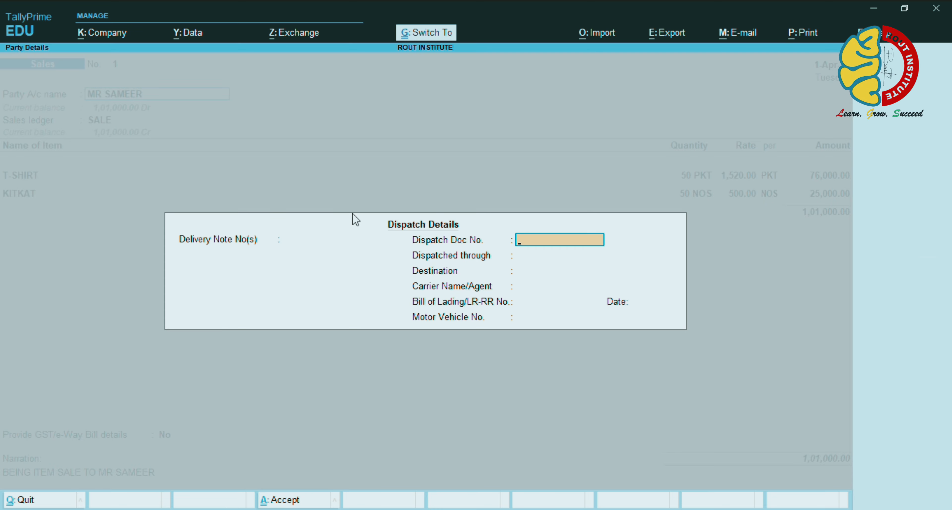
pyautogui.hotkey('ctrl', 'a')
pyautogui.hotkey('ctrl', 'a')
pyautogui.press('Return')
pyautogui.press('Return')
pyautogui.press('Return')
pyautogui.press('Return')
pyautogui.press('Return')
pyautogui.press('Return')
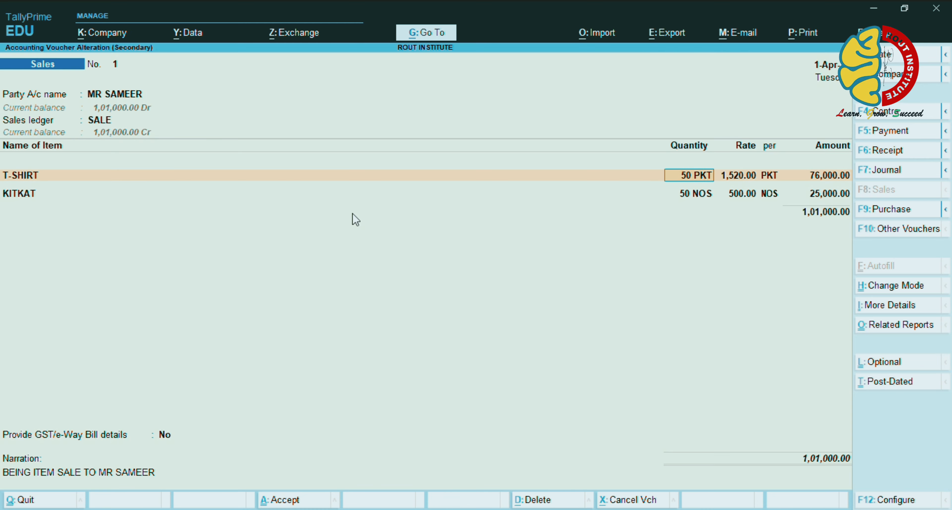
pyautogui.press('Return')
pyautogui.press('Return')
pyautogui.press('Return')
pyautogui.press('Return')
pyautogui.press('Return')
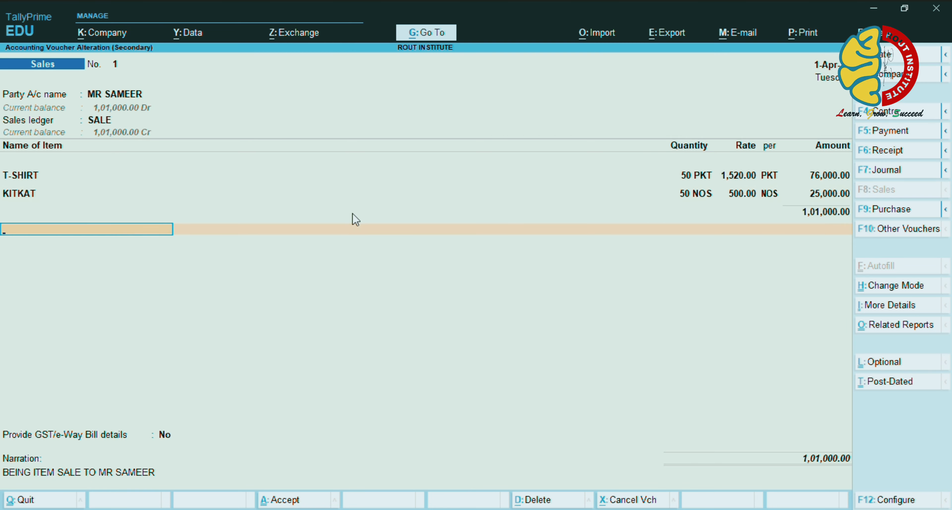
pyautogui.press('Return')
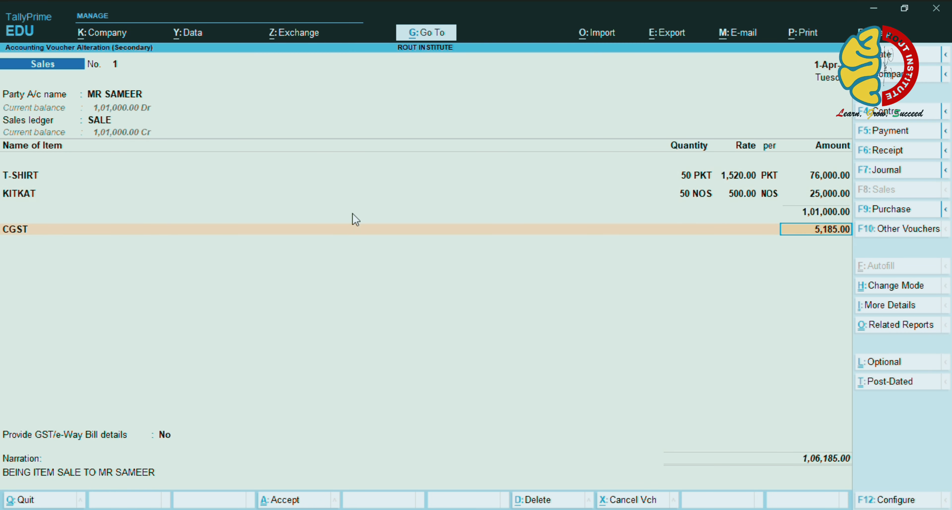
pyautogui.press('Return')
pyautogui.write('S')
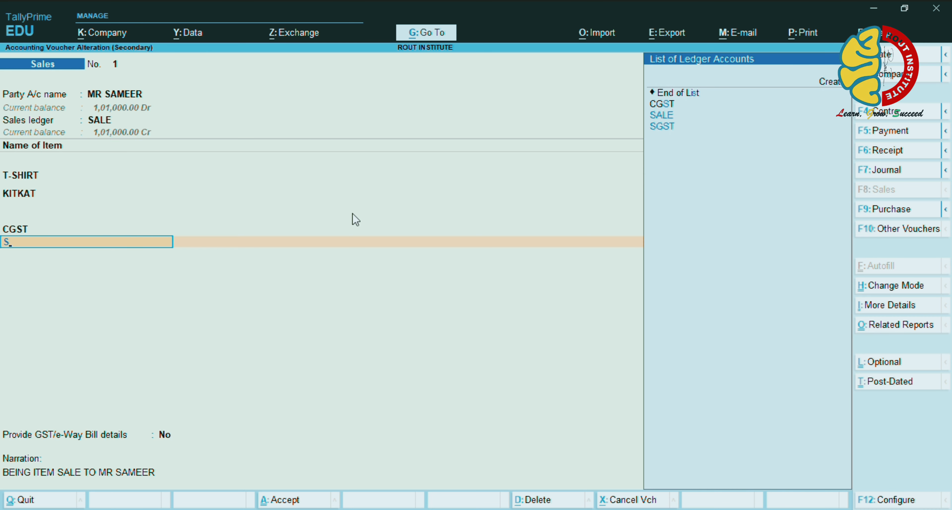
pyautogui.press('Down')
pyautogui.press('Down')
pyautogui.press('Return')
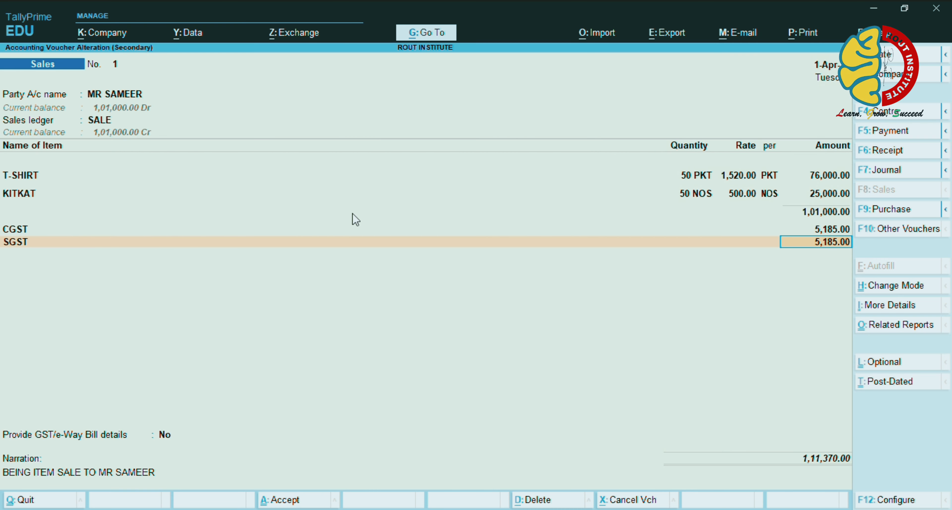
pyautogui.press('Return')
# Confirm e-Way Bill details, set bill-wise to On Account, and save the 1,11,370.00 voucher
pyautogui.press('Return')
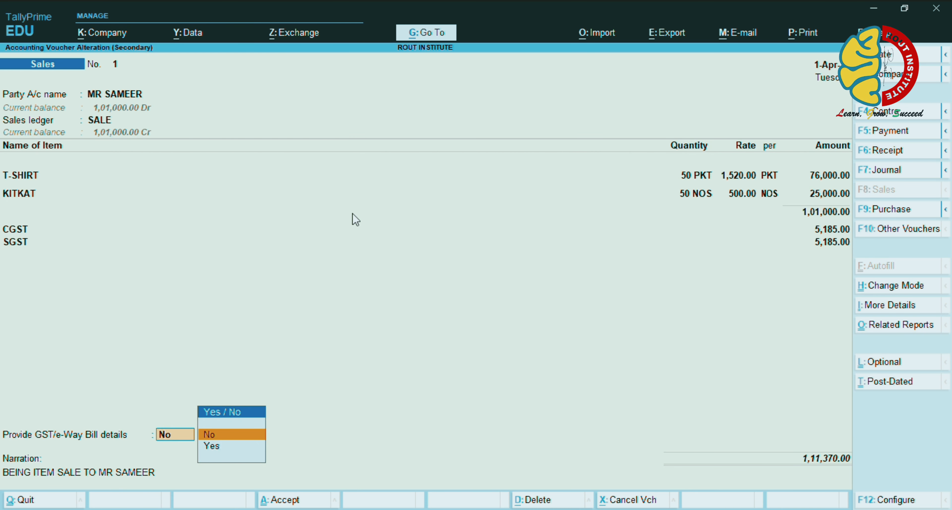
pyautogui.press('Down')
pyautogui.press('Return')
pyautogui.press('Return')
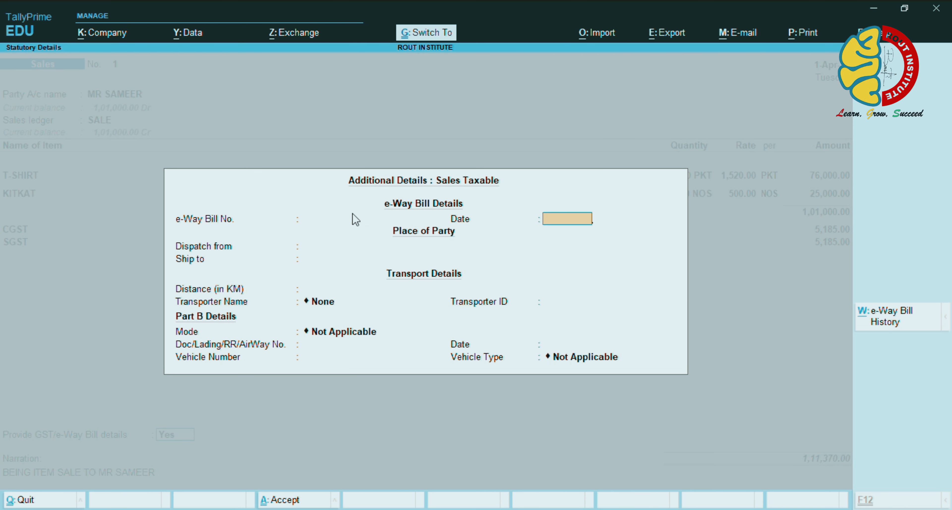
pyautogui.hotkey('ctrl', 'a')
pyautogui.press('Return')
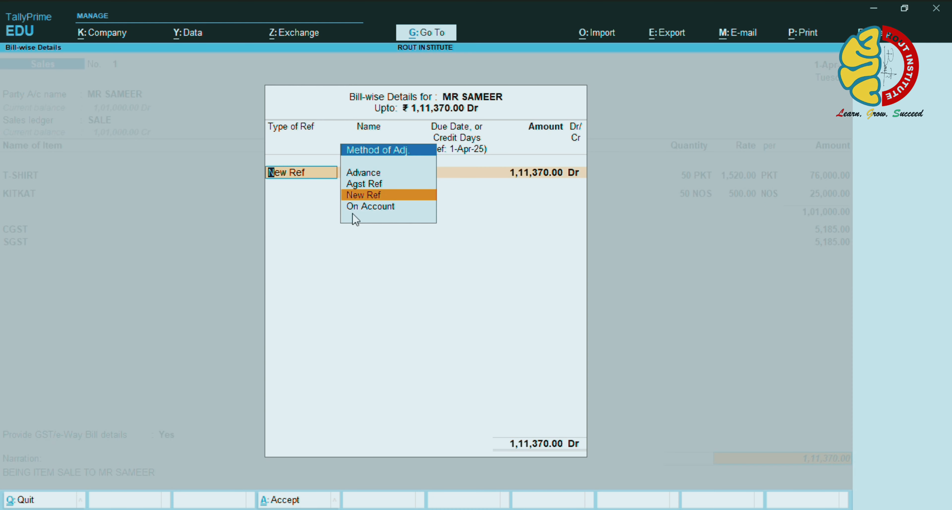
pyautogui.press('Down')
pyautogui.press('Return')
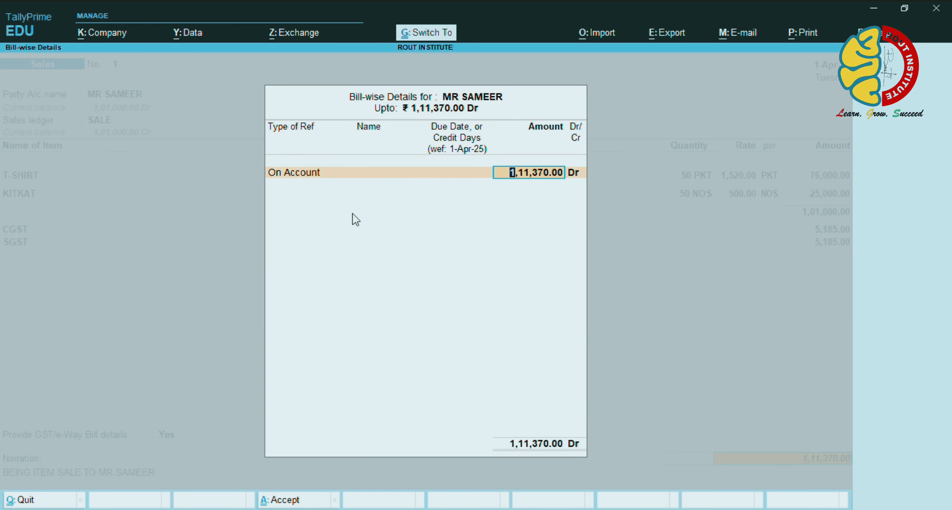
pyautogui.hotkey('ctrl', 'a')
pyautogui.press('Return')
pyautogui.press('Return')
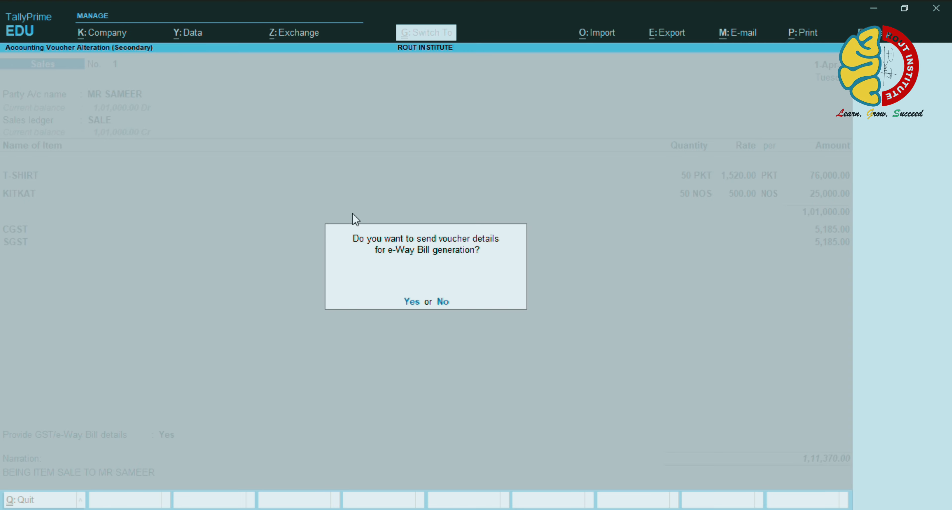
pyautogui.press('y')
pyautogui.press('Return')
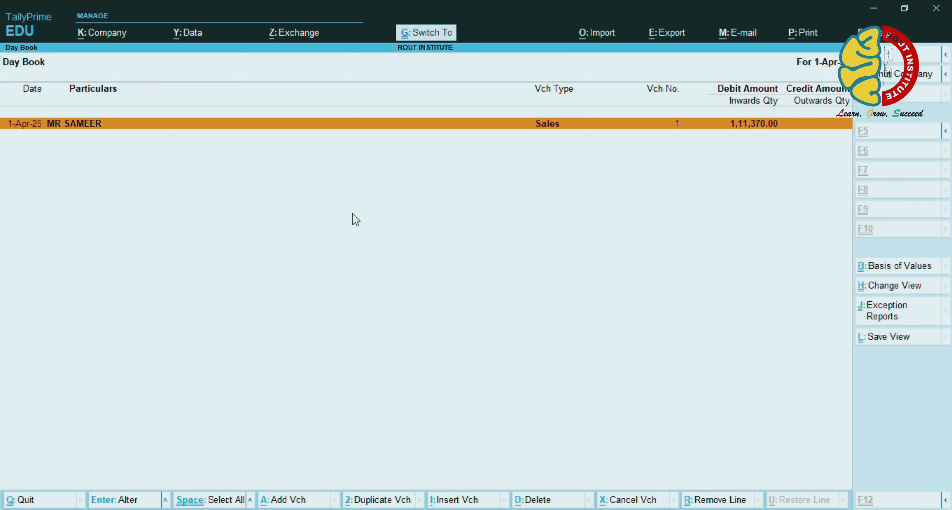
# Leave the Day Book and open a blank Sales voucher No. 2 from the Gateway
pyautogui.press('Escape')
pyautogui.press('v')
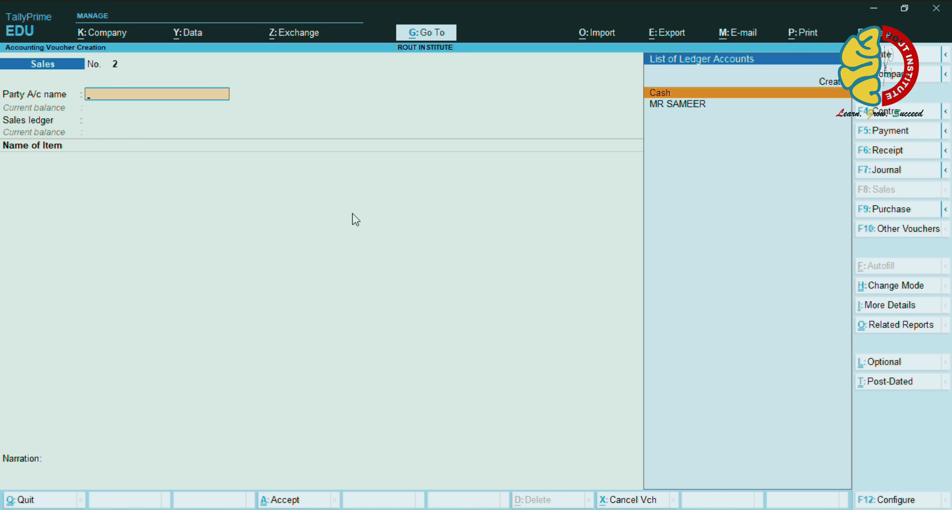
# Switch to a Receipt voucher in double entry mode with Cr/Dr entry enabled in settings
pyautogui.press('F6')
pyautogui.hotkey('ctrl', 'h')
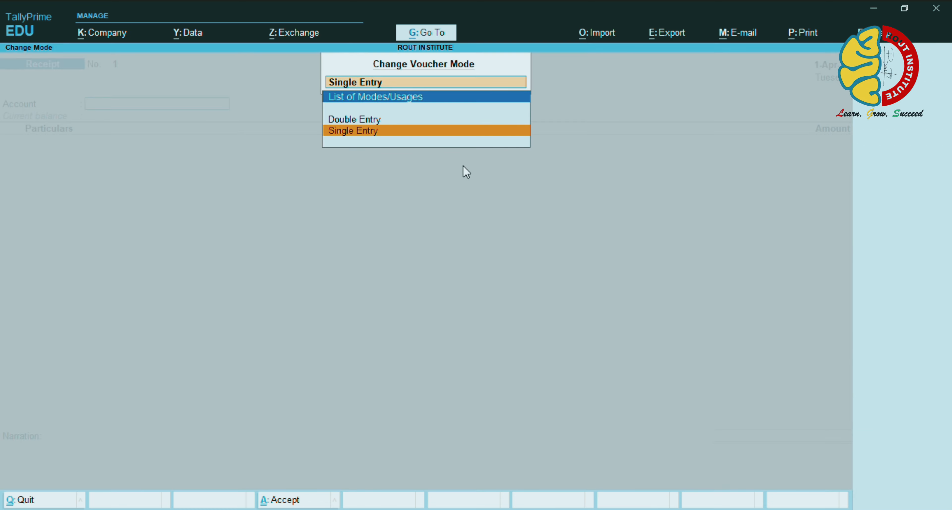
pyautogui.press('Up')
pyautogui.press('Return')
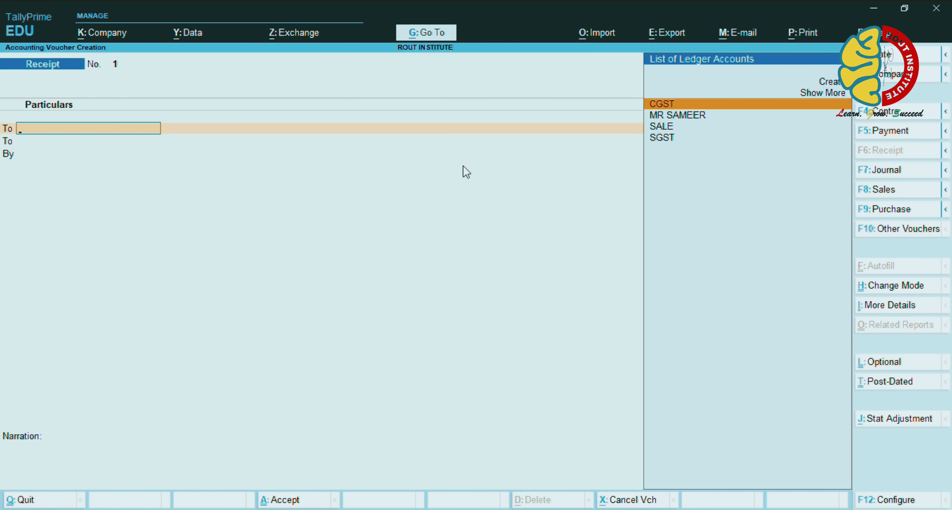
pyautogui.press('F12')
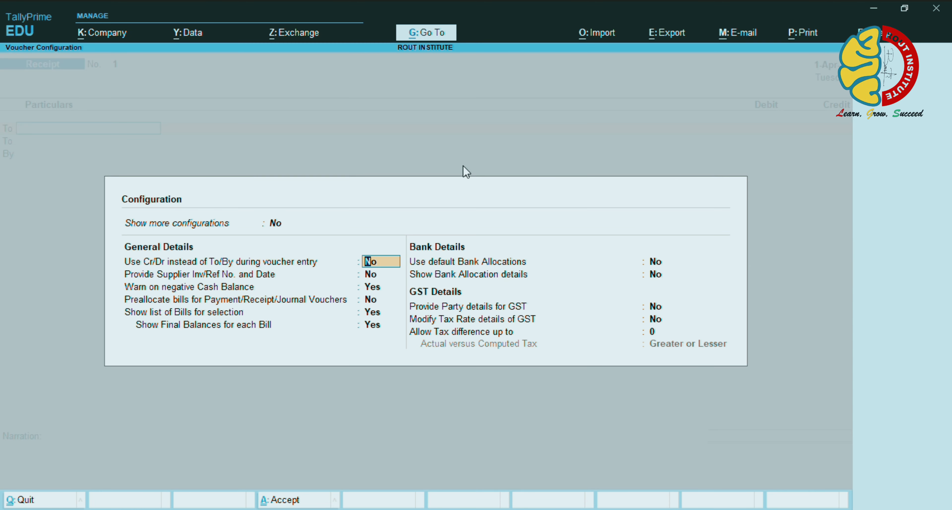
pyautogui.press('Up')
pyautogui.write('Y')
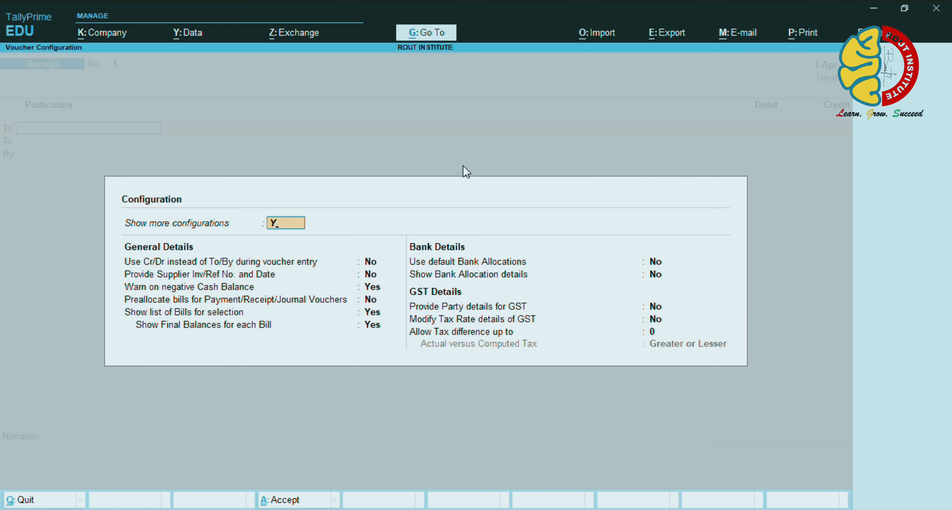
pyautogui.press('Return')
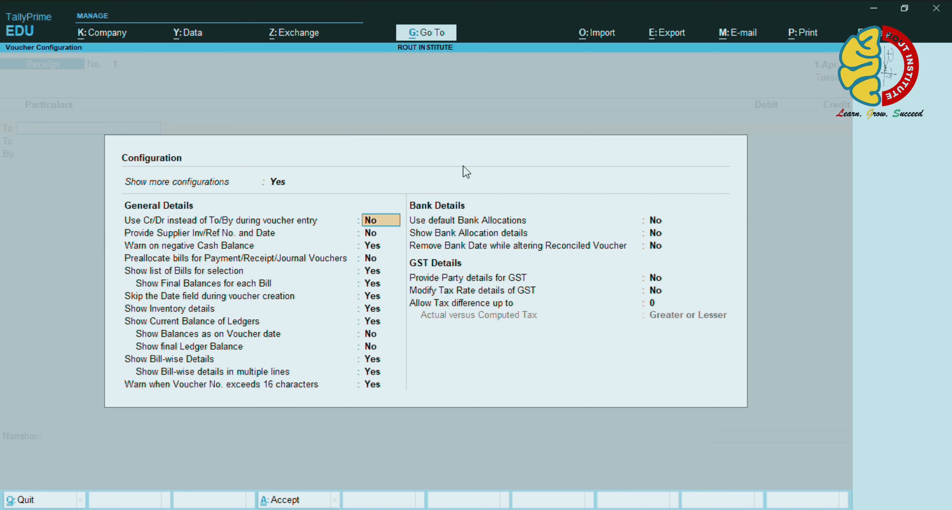
pyautogui.write('Y')
pyautogui.press('Return')
pyautogui.hotkey('ctrl', 'a')
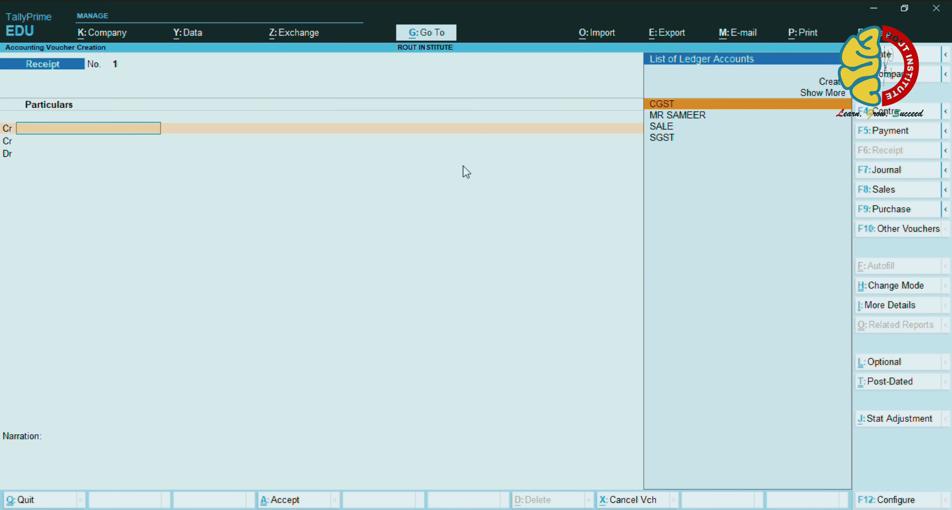
# Credit the customer's ledger 1,11,370 On Account
pyautogui.press('Down')
pyautogui.press('Return')
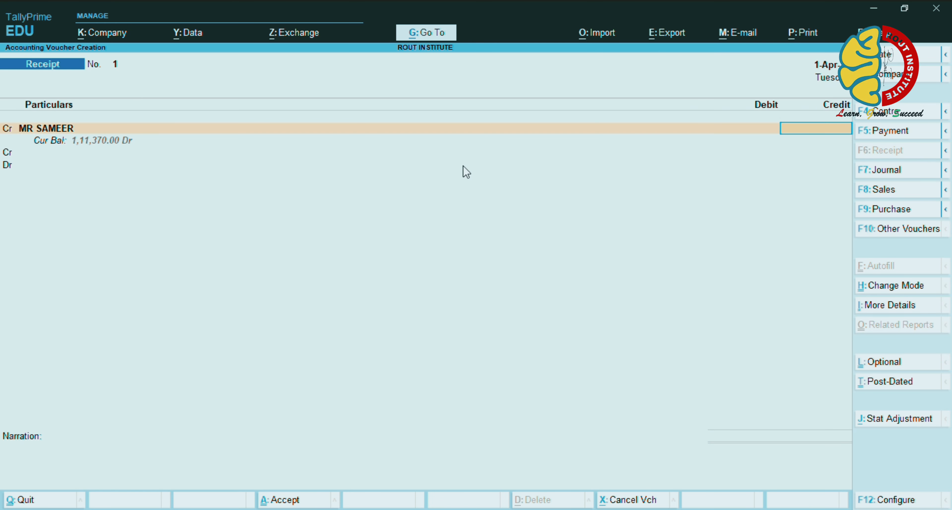
pyautogui.write('111370')
pyautogui.press('Return')
pyautogui.press('Return')
pyautogui.press('Return')
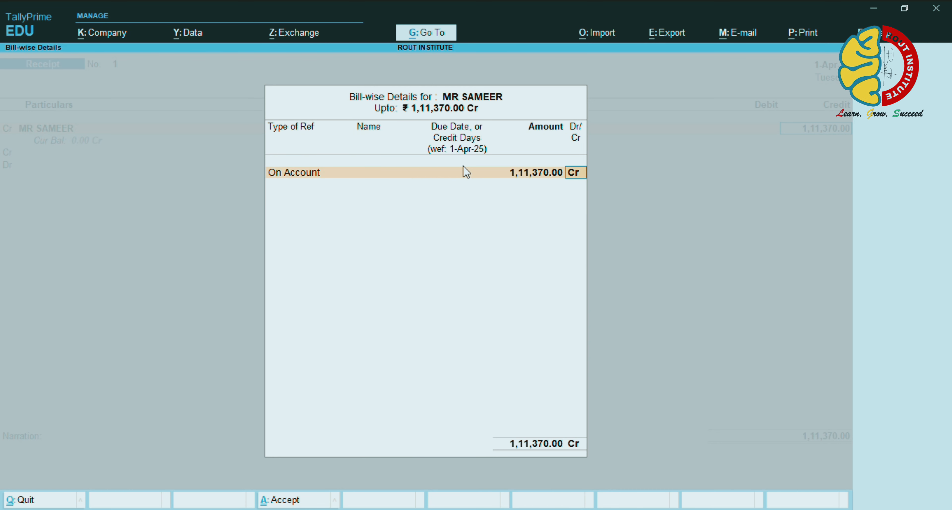
pyautogui.press('Return')
# Debit Cash 1,11,370 and add a narration that the bill was received in cash
pyautogui.press('Return')
pyautogui.press('BackSpace')
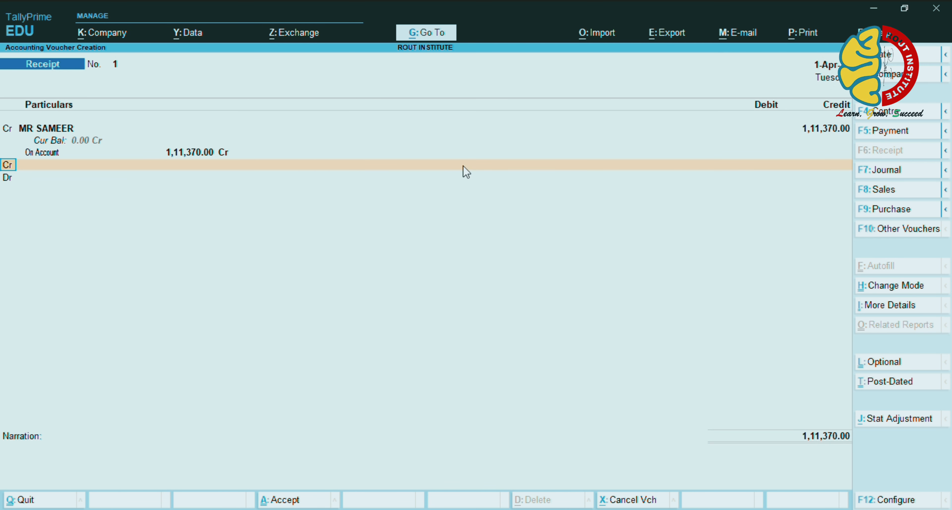
pyautogui.press('d')
pyautogui.press('Return')
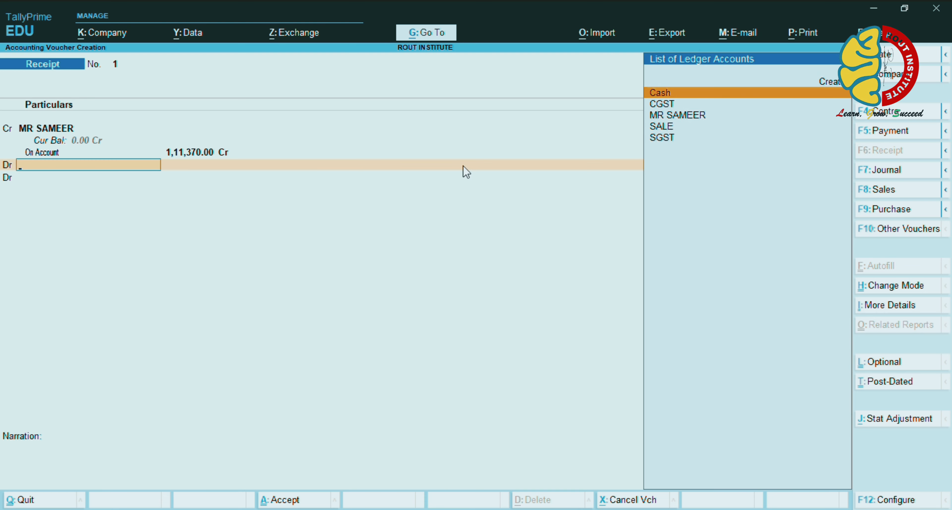
pyautogui.press('Return')
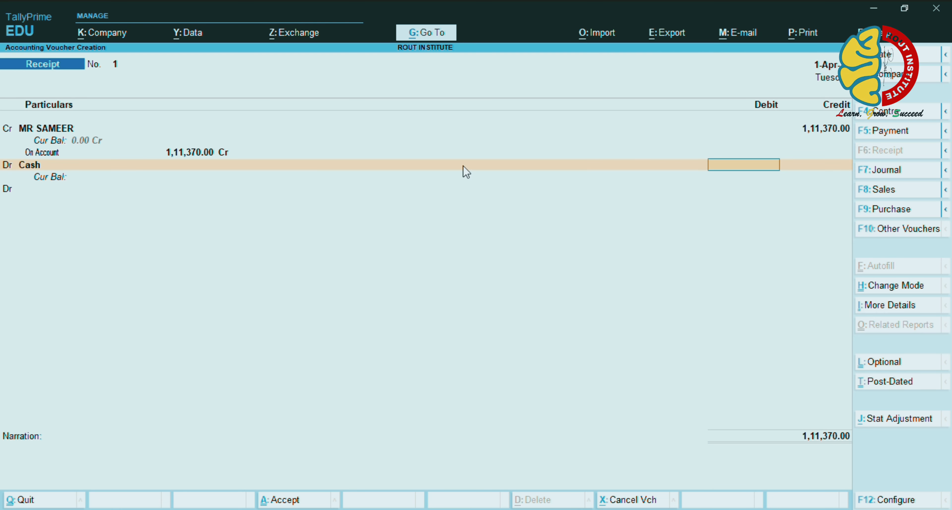
pyautogui.write('111370')
pyautogui.press('Return')
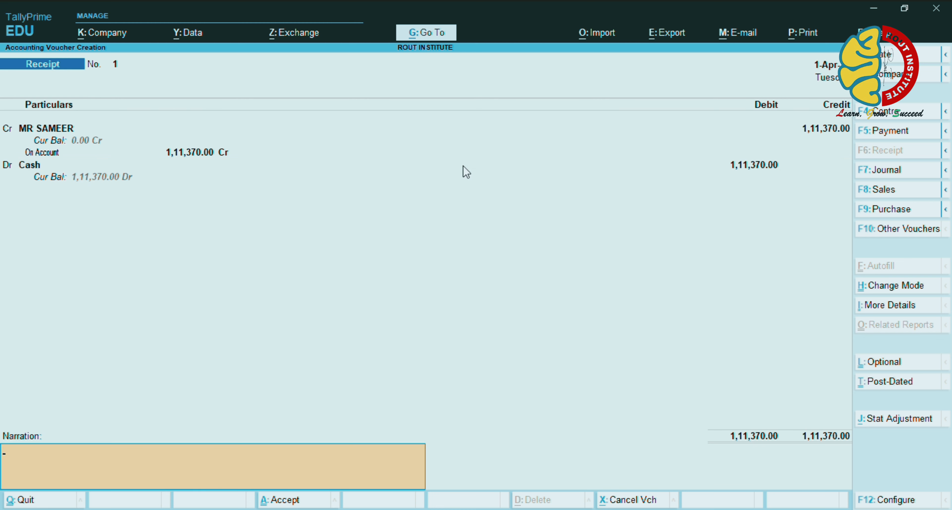
pyautogui.write('BEING BILL RECEIVED')
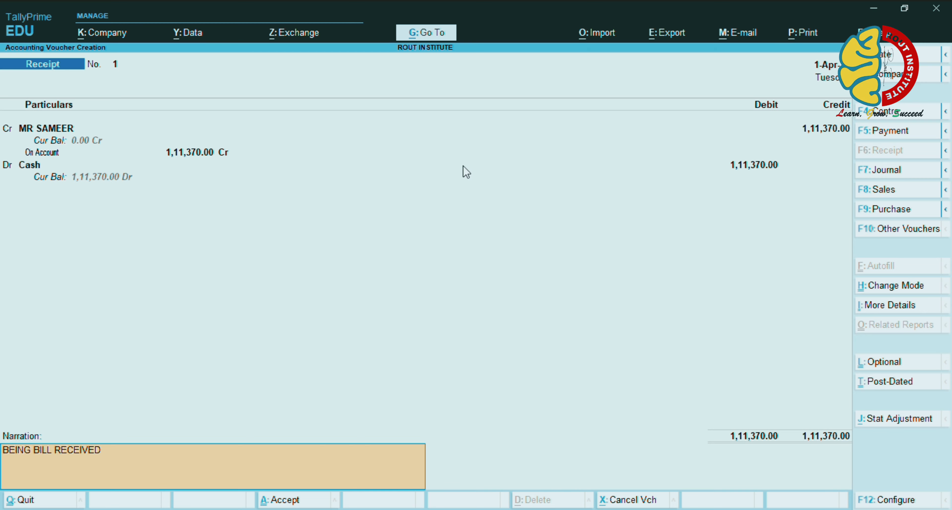
pyautogui.write(' BY CASH FROM MR')
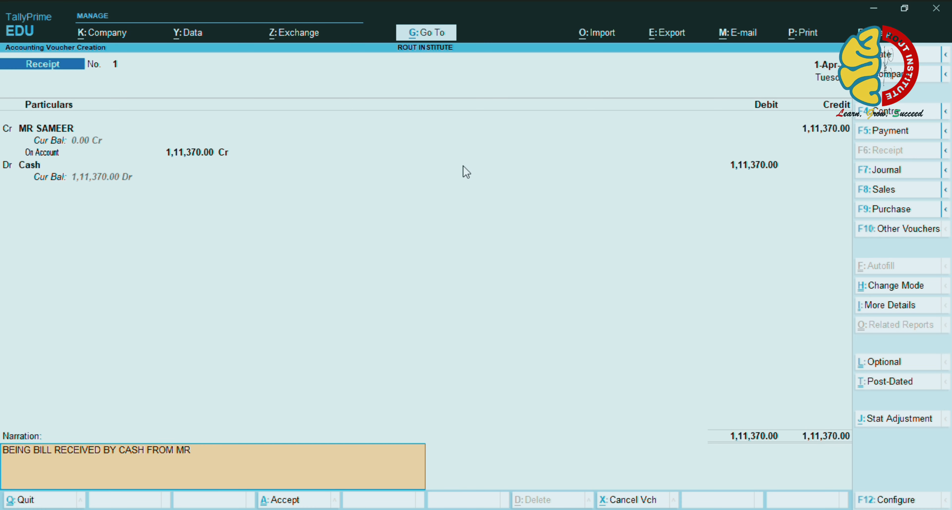
pyautogui.write(' SAMEER')
pyautogui.press('Return')
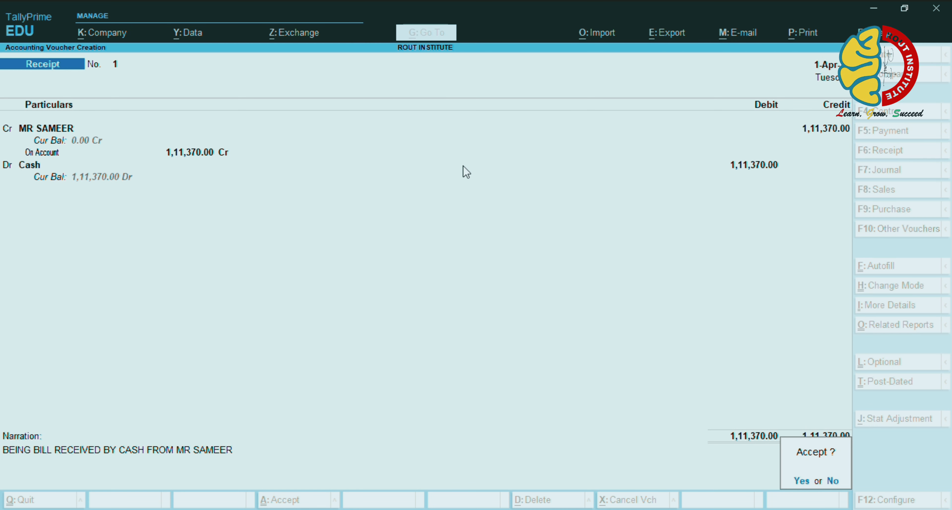
# Save the receipt and autofill a new Payment voucher as a Regular GST Stat Payment
pyautogui.press('Return')
pyautogui.press('F5')
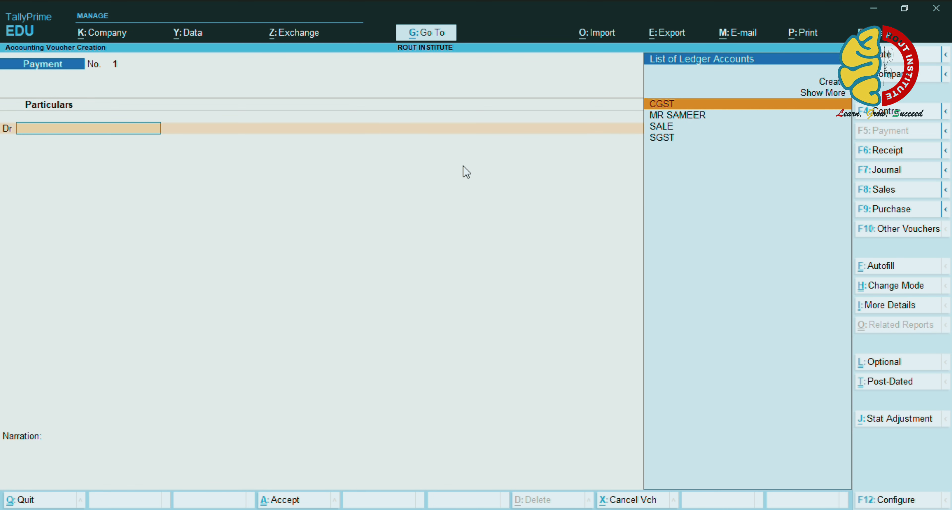
pyautogui.hotkey('ctrl', 'f')
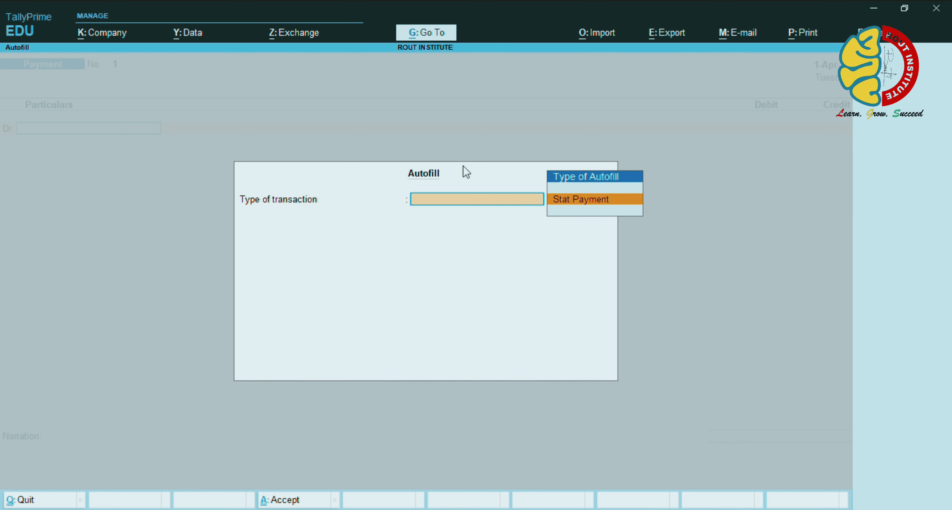
pyautogui.press('Return')
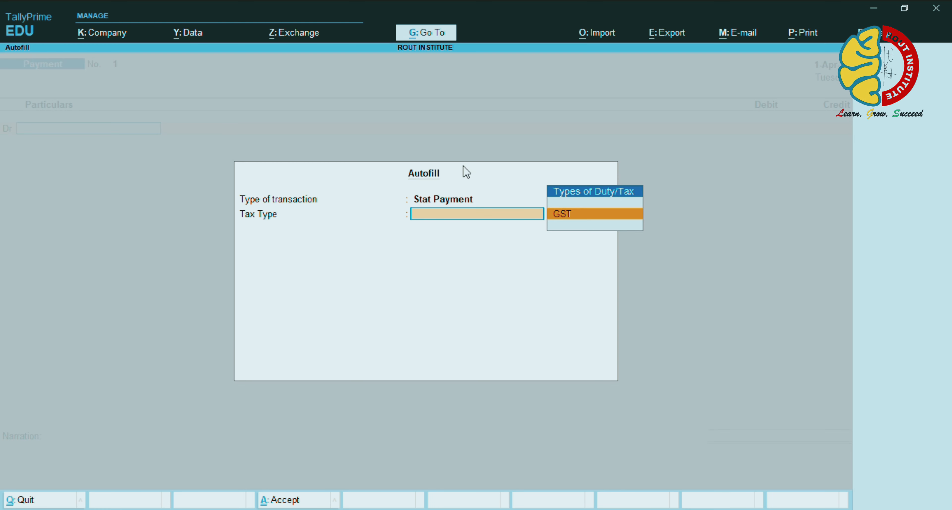
pyautogui.press('Return')
pyautogui.press('Return')
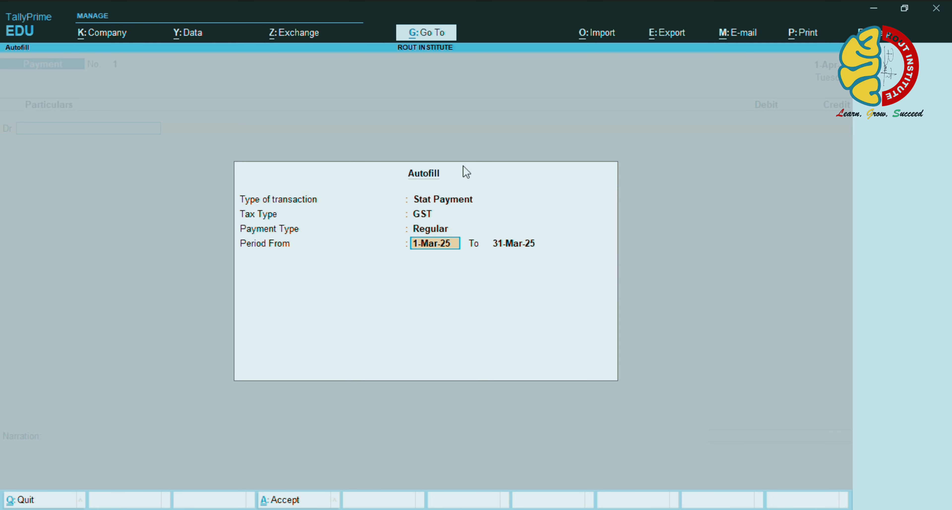
pyautogui.hotkey('ctrl', 'a')
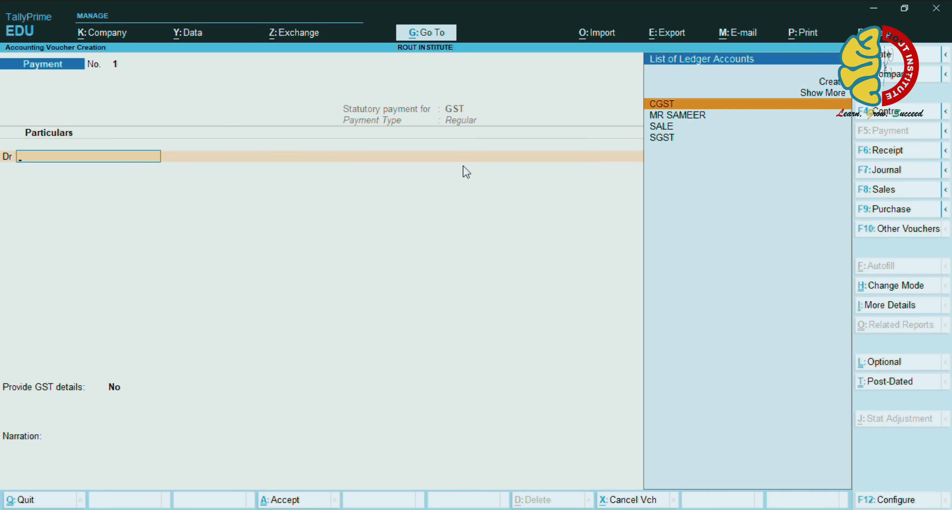
# Debit CGST 5,185.00 and SGST 5,185.00 on the payment voucher
pyautogui.press('Return')
pyautogui.write('5')
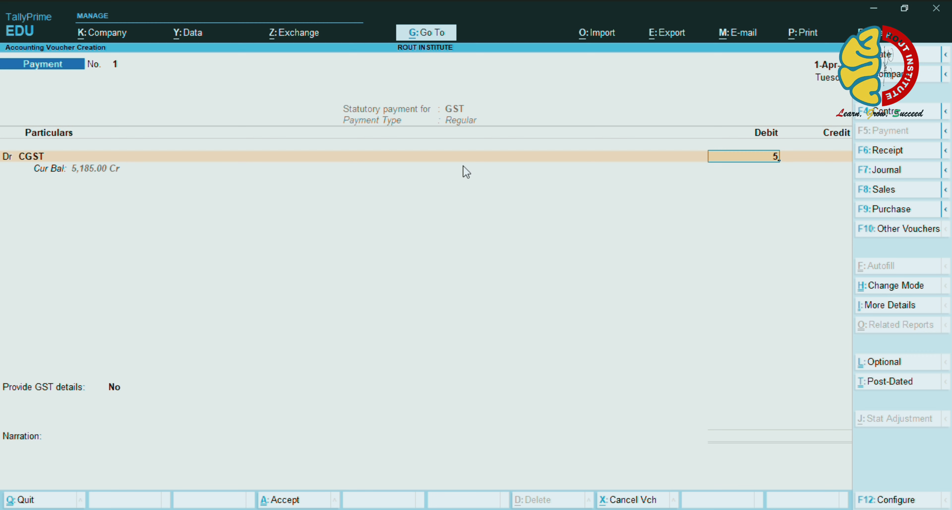
pyautogui.write(',185')
pyautogui.press('Return')
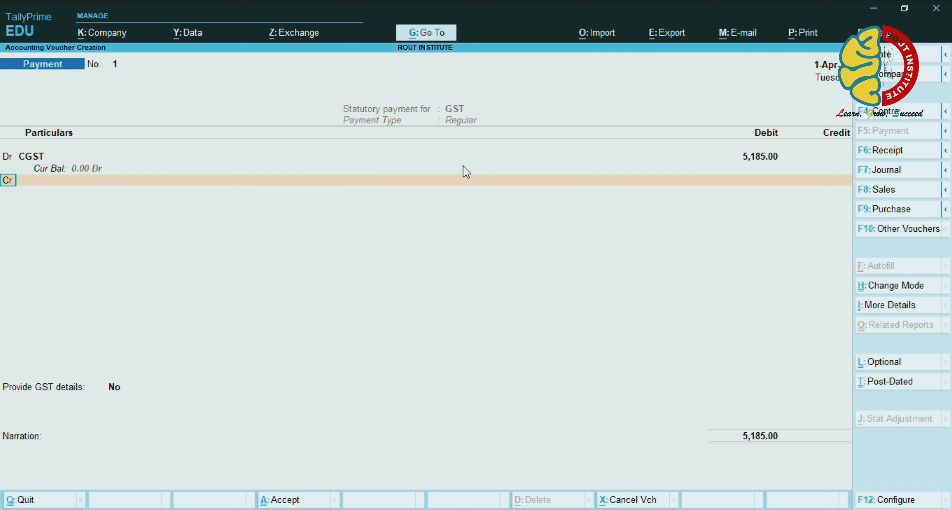
pyautogui.write('D')
pyautogui.press('Return')
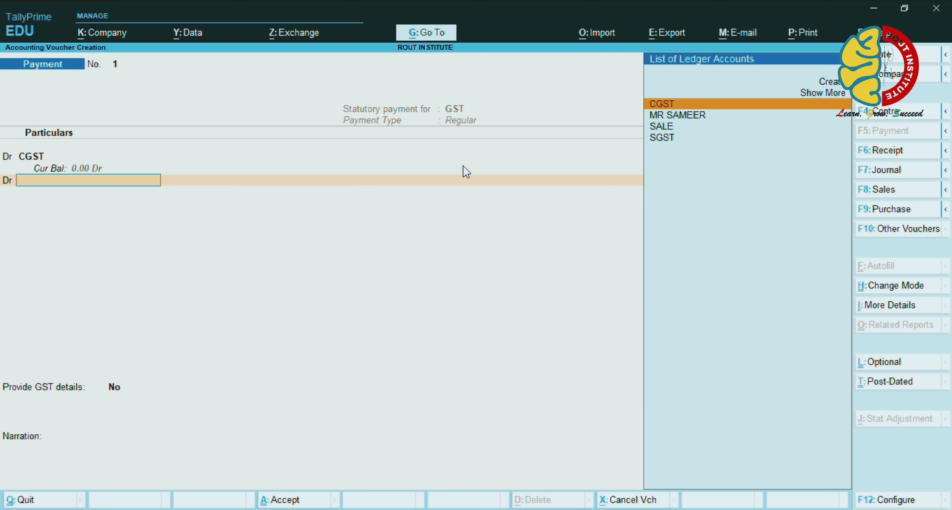
pyautogui.press('Down')
pyautogui.press('Down')
pyautogui.press('Down')
pyautogui.press('Return')
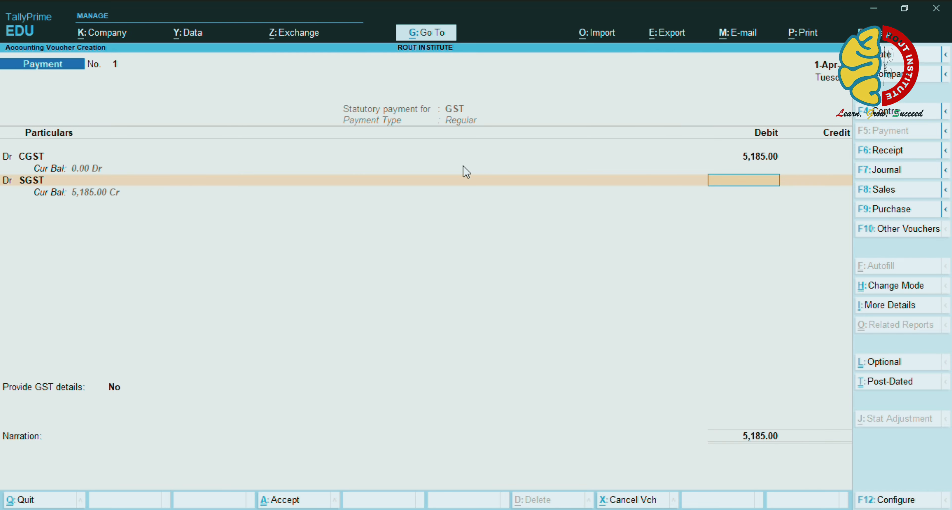
pyautogui.write('5,')
pyautogui.write('185')
pyautogui.press('Return')
# Credit Cash 10,370.00 with narration 'BEING GST PAID BY CASH TO GOV' and save the voucher
pyautogui.press('Return')
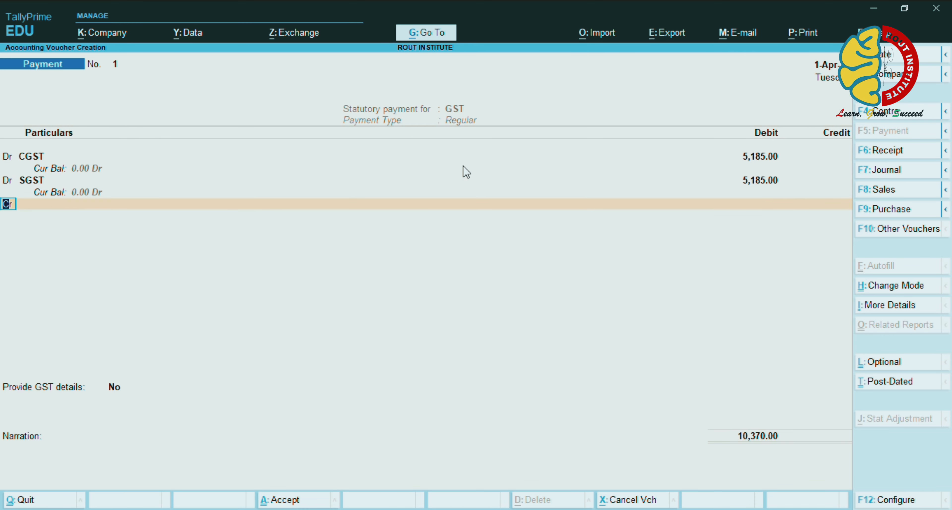
pyautogui.press('Return')
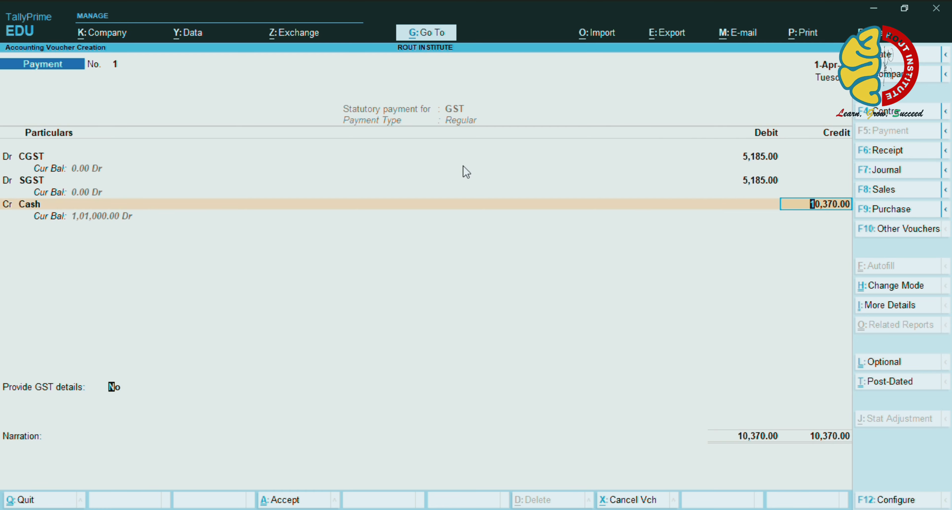
pyautogui.press('Return')
pyautogui.write('y')
pyautogui.press('Return')
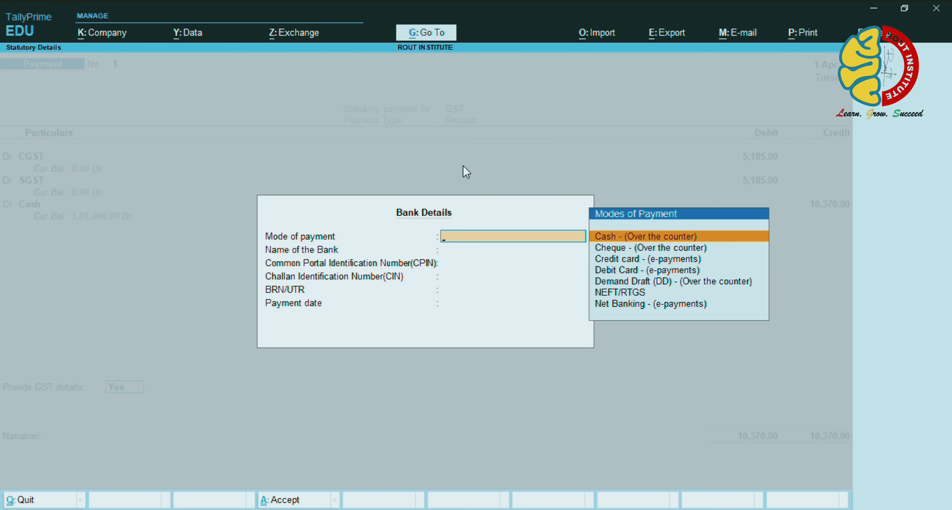
pyautogui.press('Return')
pyautogui.press('Return')
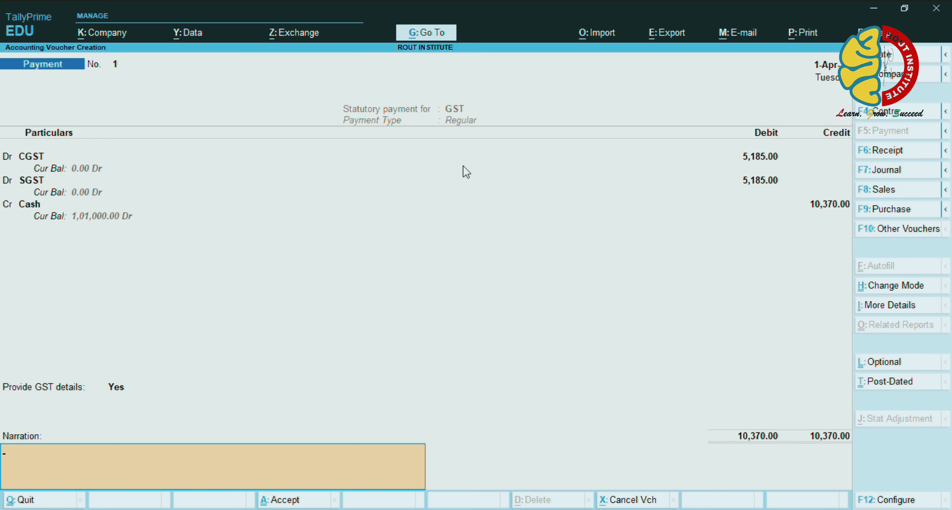
pyautogui.write('BEING GST PAID BY CASH TO')
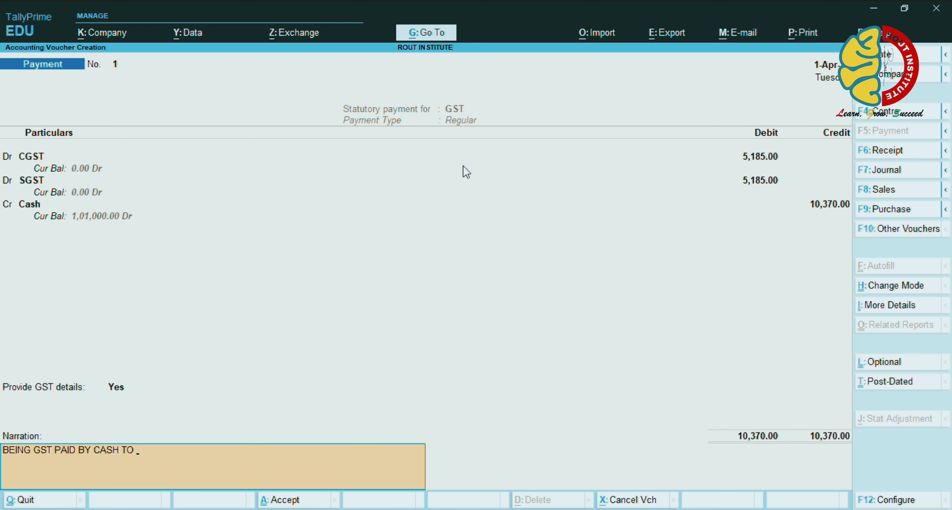
pyautogui.write(' GOVT')
pyautogui.press('Return')
pyautogui.press('Return')
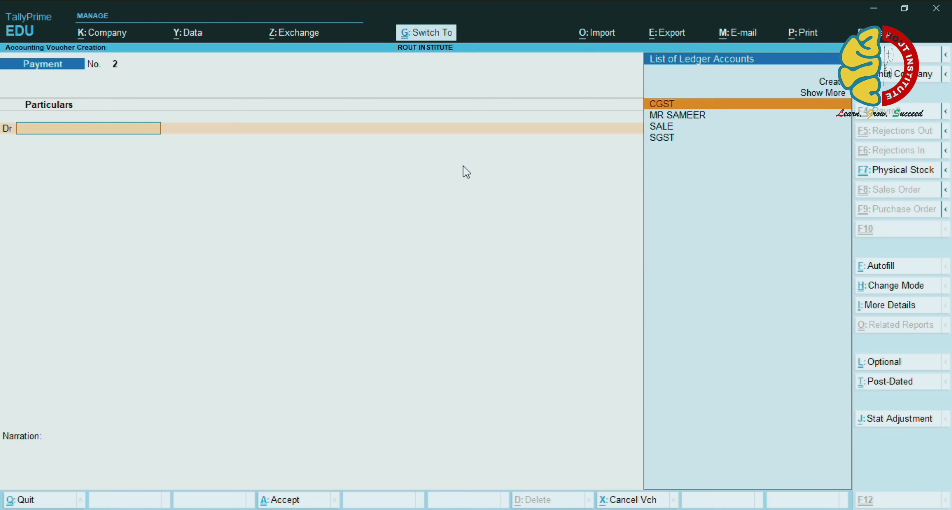
pyautogui.hotkey('ctrl', 'q')
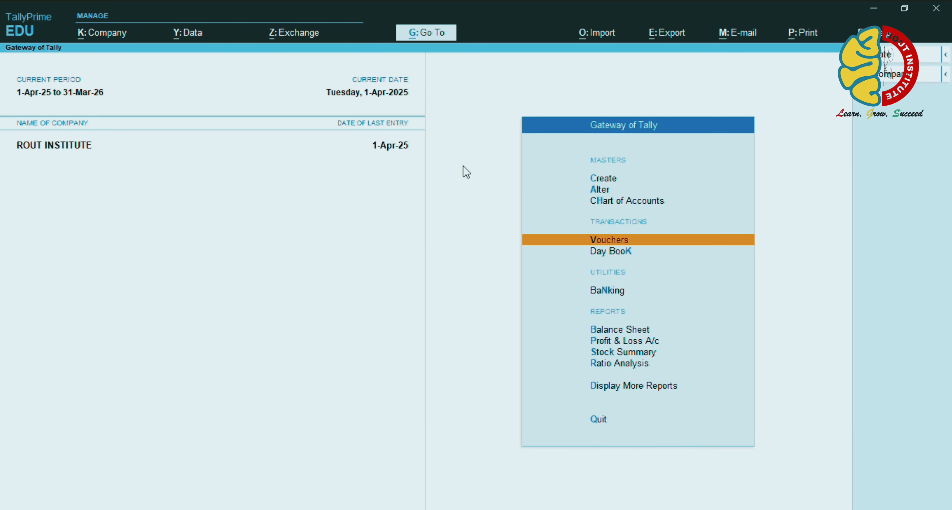
# Open the Profit & Loss A/c and review Gross Profit c/o and the 1,01,000.00 Nett Profit
pyautogui.press('Down')
pyautogui.press('Down')
pyautogui.press('Down')
pyautogui.press('Down')
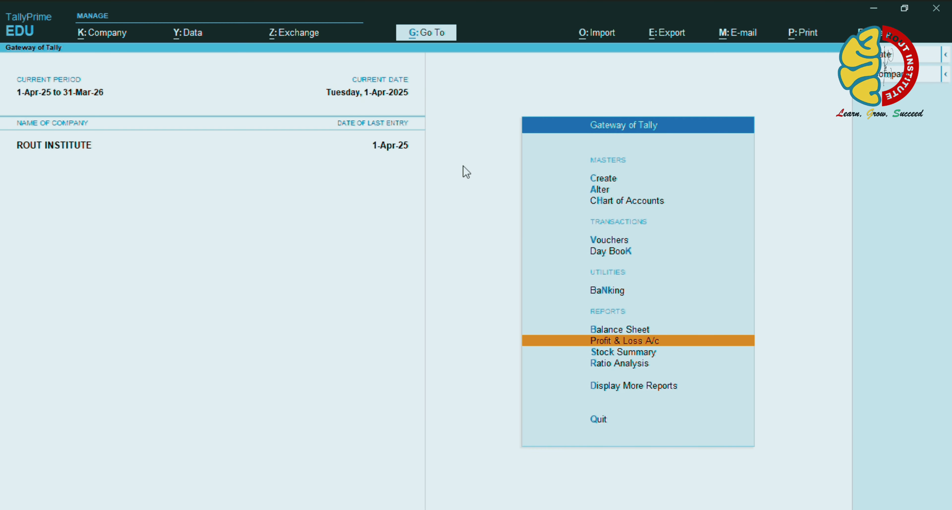
pyautogui.press('Return')
pyautogui.press('Down')
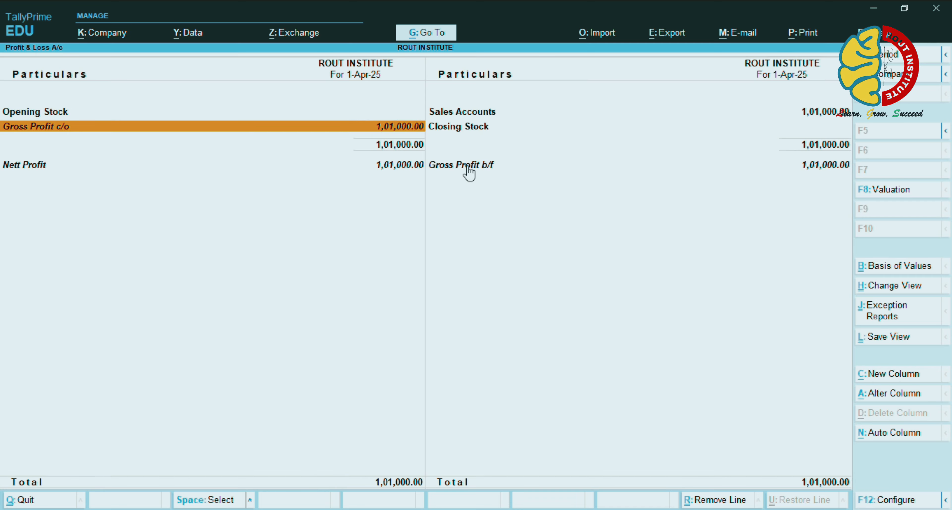
pyautogui.press('Down')
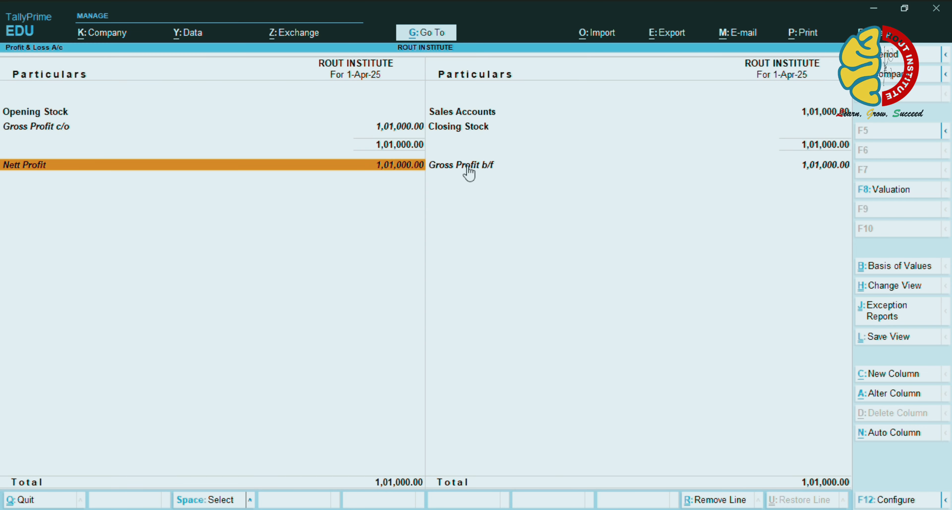
pyautogui.press('Up')
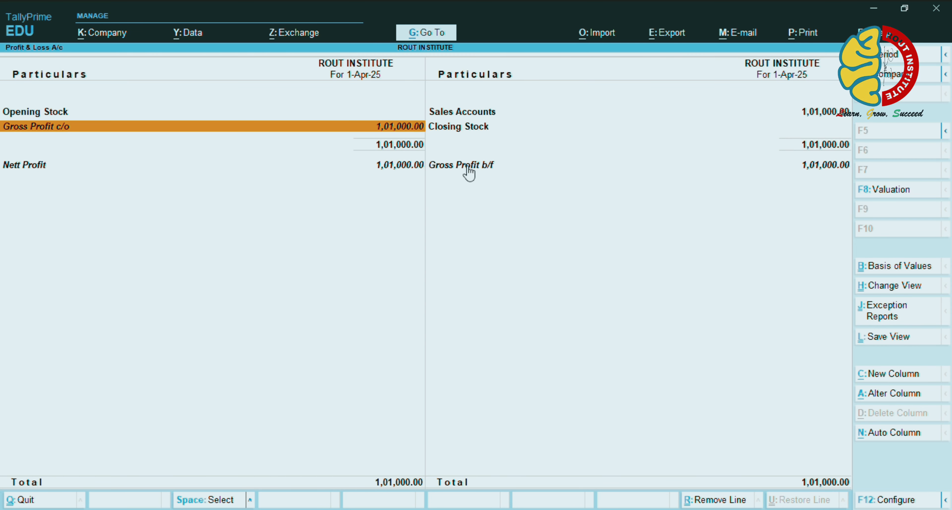
pyautogui.press('Down')
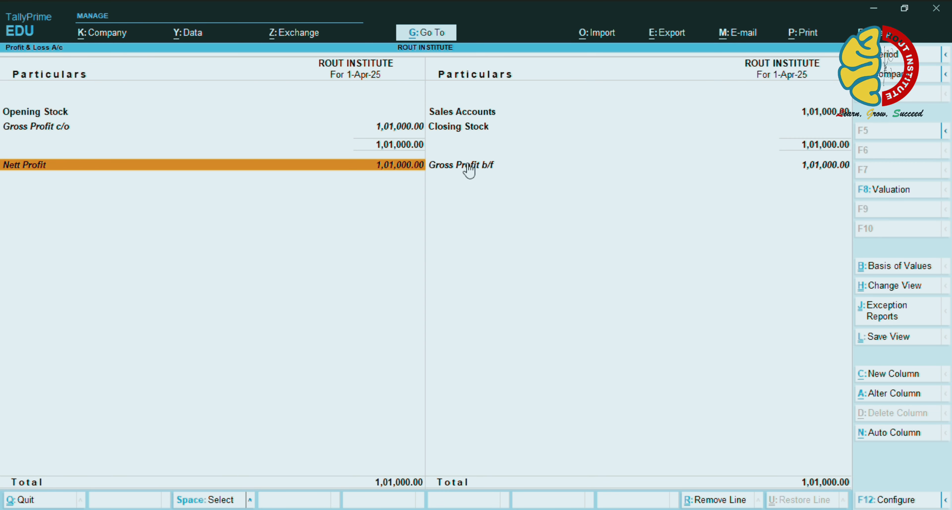